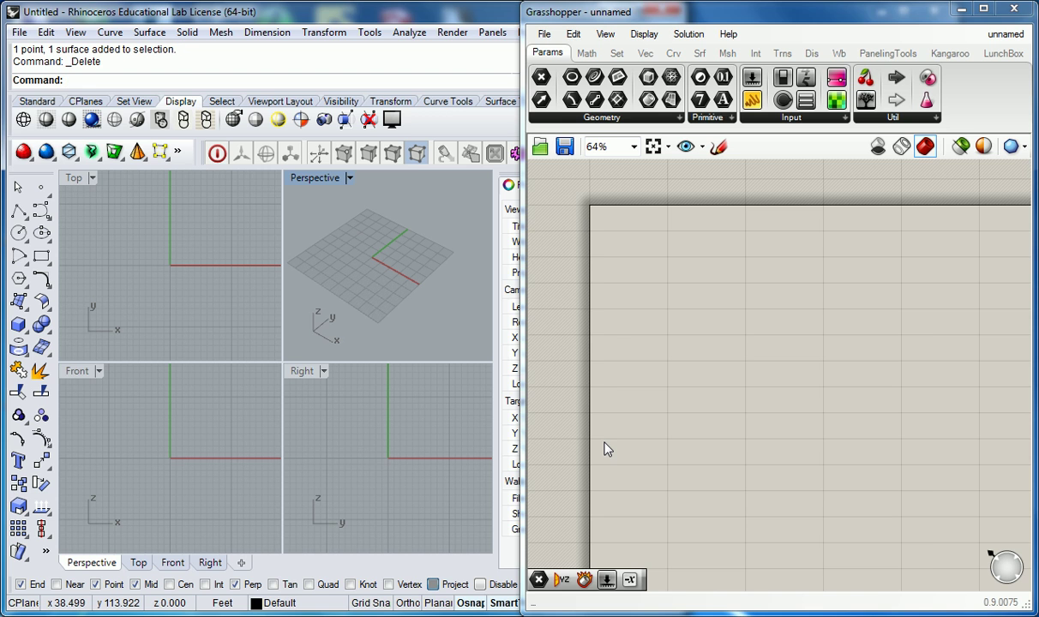
# Zoom the empty canvas to 100% and pan the view slightly down and right.
pyautogui.scroll(-1, 737, 322)
pyautogui.scroll(3, 652, 261)
pyautogui.moveTo(665, 261); pyautogui.dragTo(699, 306, button='right')
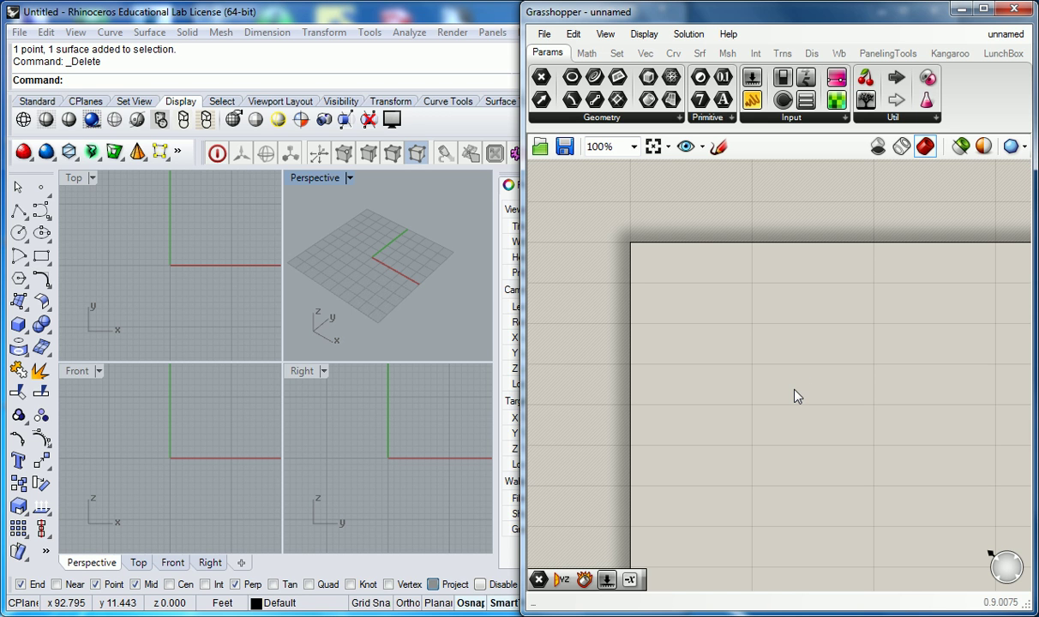
# Add a Sphere component found by searching 'sph' and move it further right on the canvas.
pyautogui.doubleClick(795, 396)
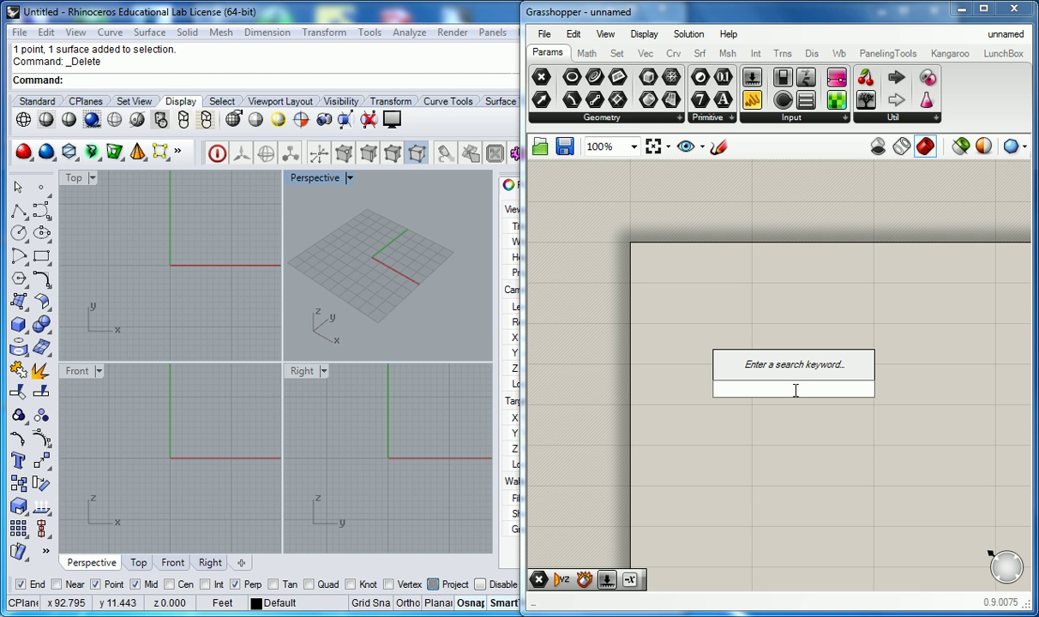
pyautogui.write('sph')
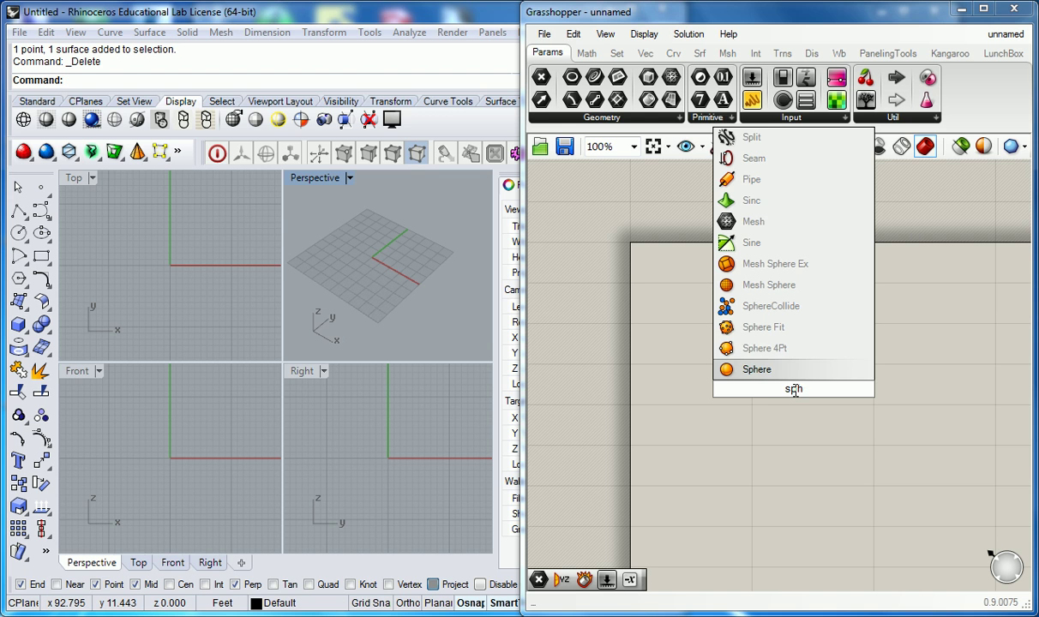
pyautogui.click(767, 371)
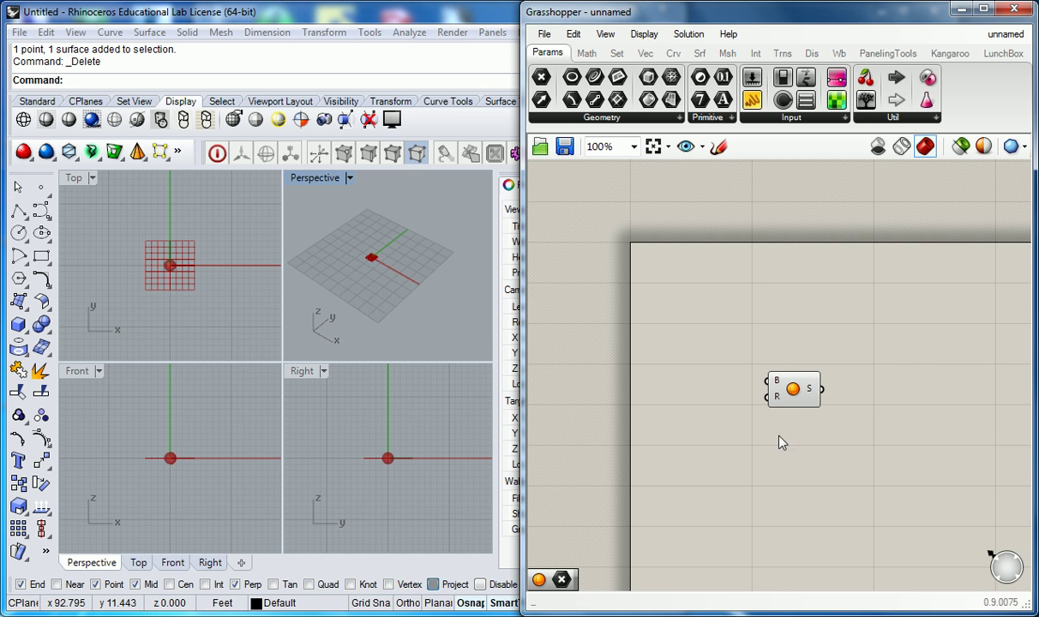
pyautogui.click(805, 393)
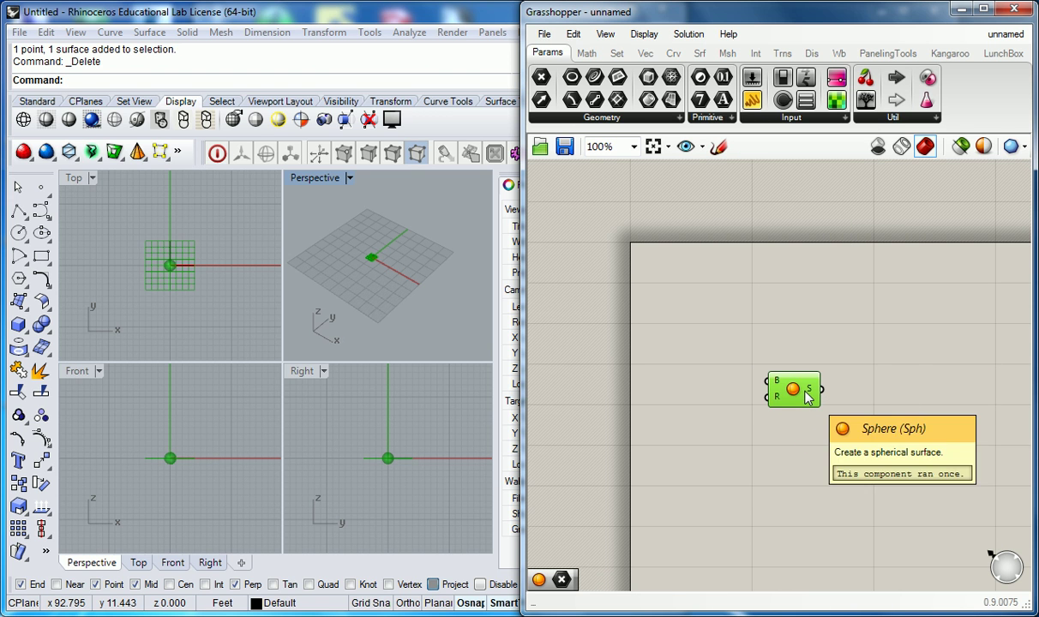
pyautogui.click(759, 441)
pyautogui.click(794, 392)
pyautogui.moveTo(794, 393); pyautogui.dragTo(910, 388)
pyautogui.click(789, 397)
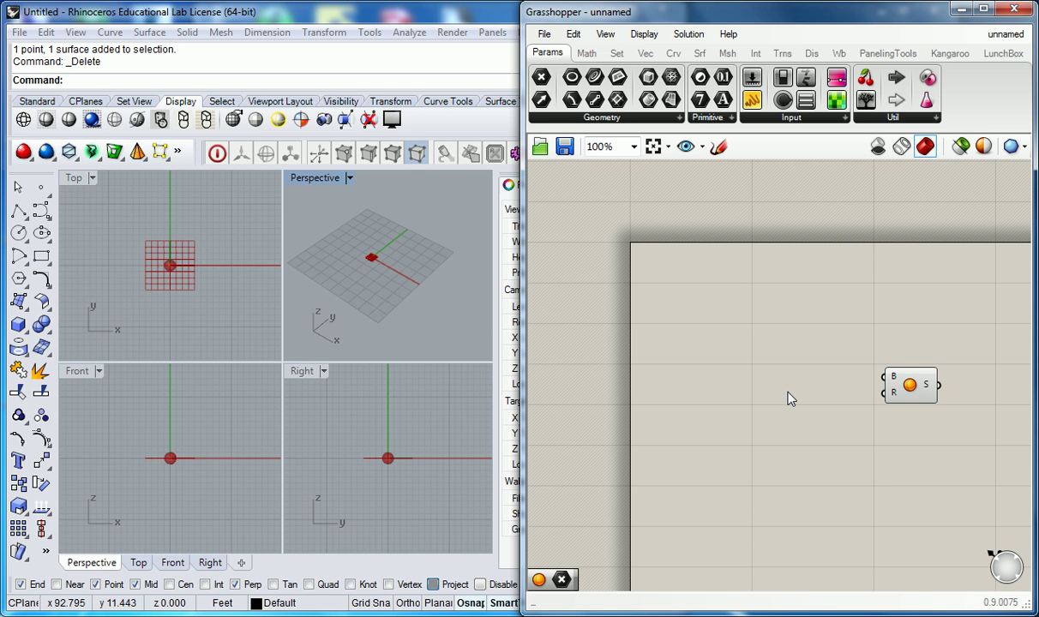
pyautogui.doubleClick(789, 396)
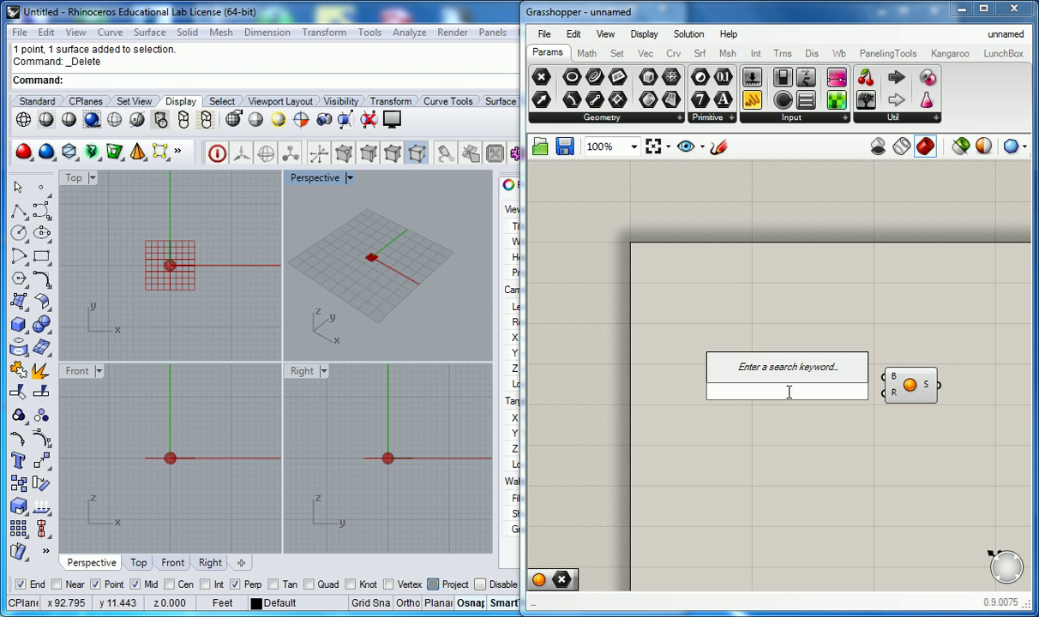
pyautogui.write('0')
pyautogui.press('Return')
pyautogui.write('.')
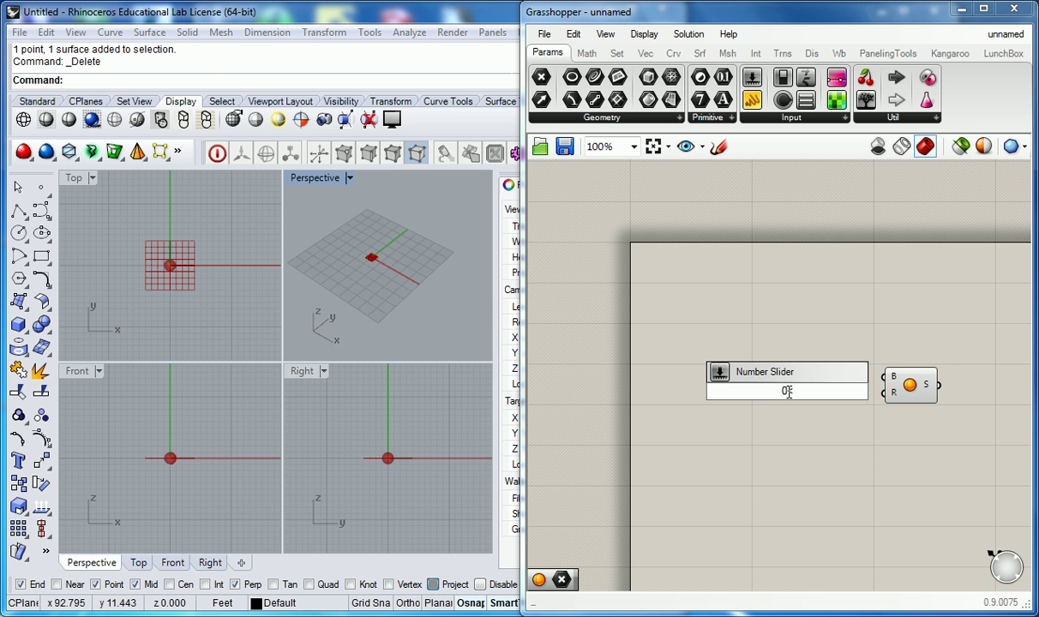
pyautogui.write('50<100')
pyautogui.press('Return')
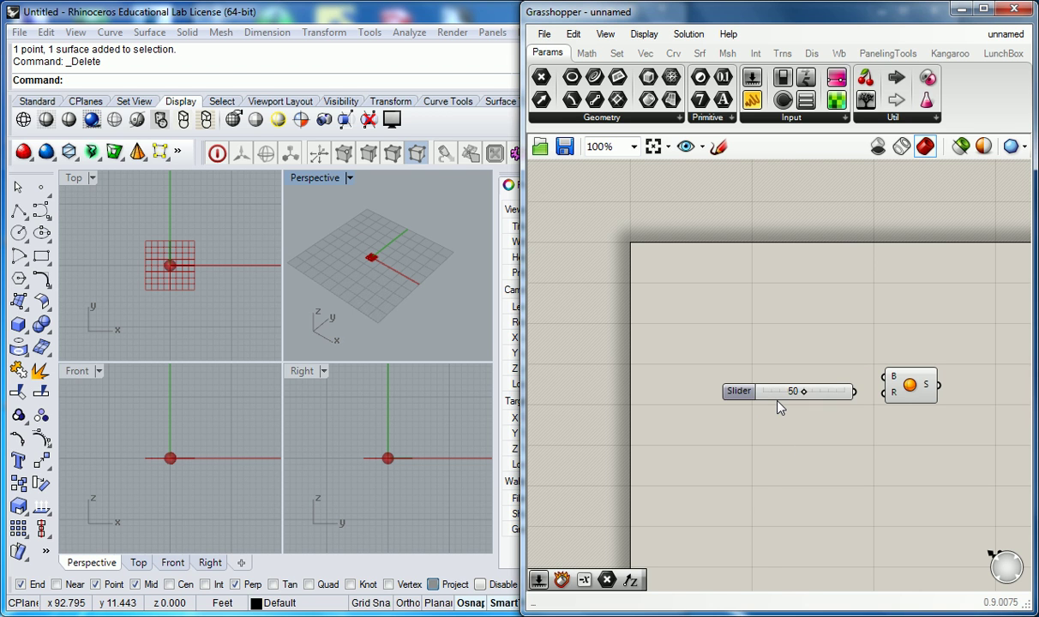
pyautogui.moveTo(737, 387); pyautogui.dragTo(731, 412)
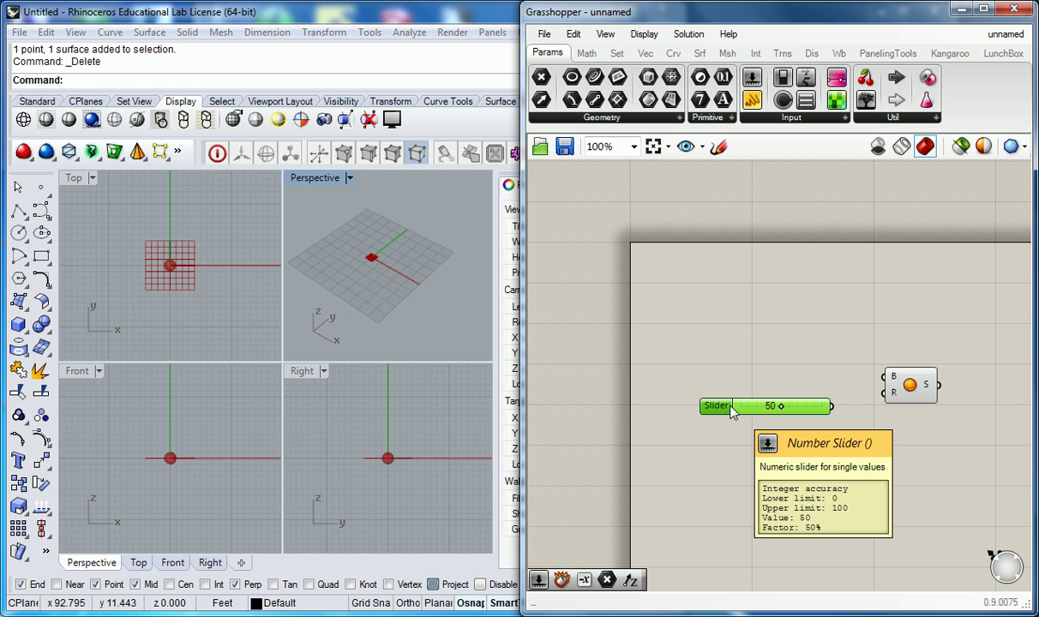
pyautogui.doubleClick(733, 378)
pyautogui.write('<')
pyautogui.press('BackSpace')
pyautogui.write('1')
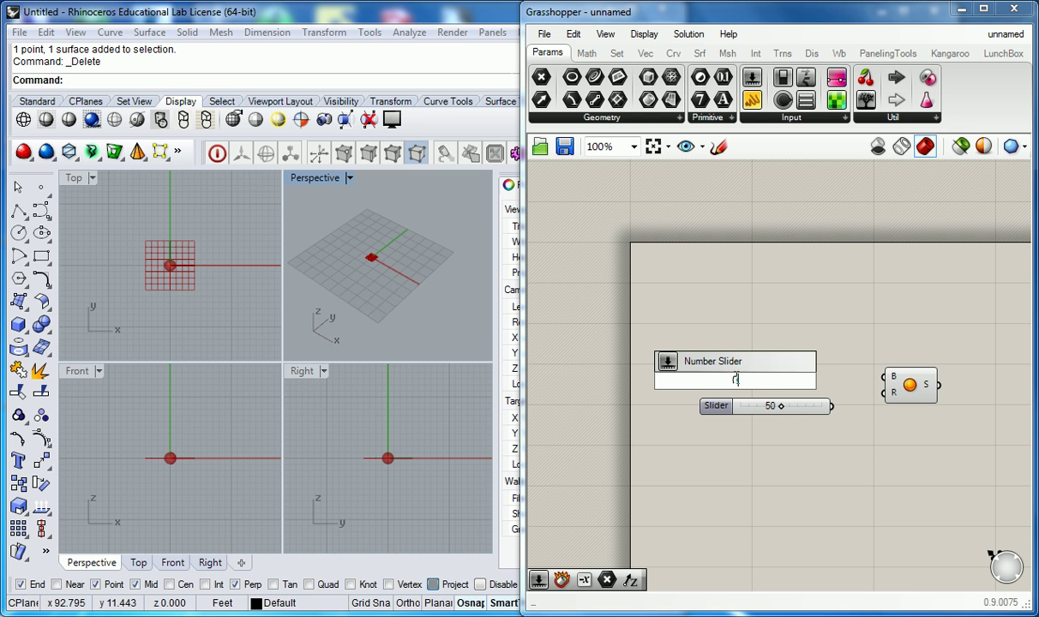
pyautogui.write('<1<')
pyautogui.write('100')
pyautogui.press('Return')
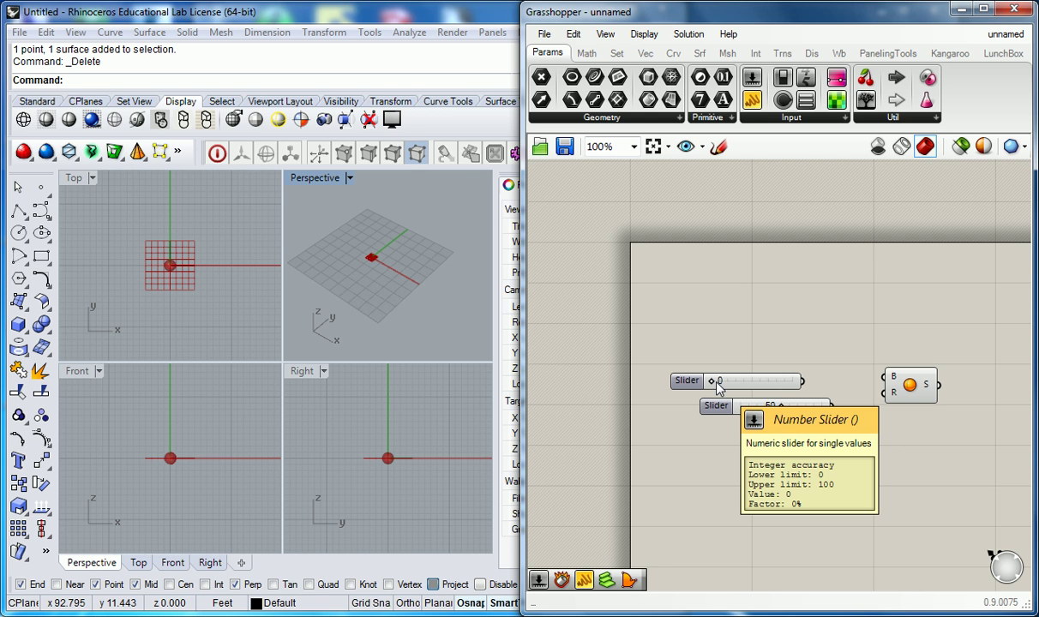
pyautogui.moveTo(714, 380); pyautogui.dragTo(756, 385)
pyautogui.click(685, 378)
pyautogui.press('Delete')
pyautogui.click(721, 405)
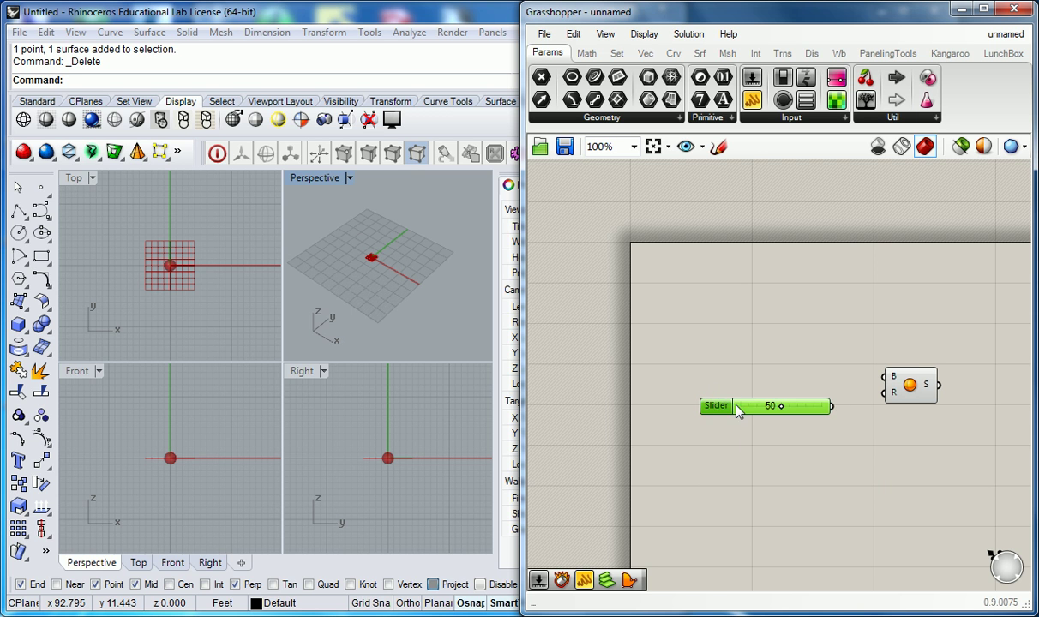
pyautogui.press('Delete')
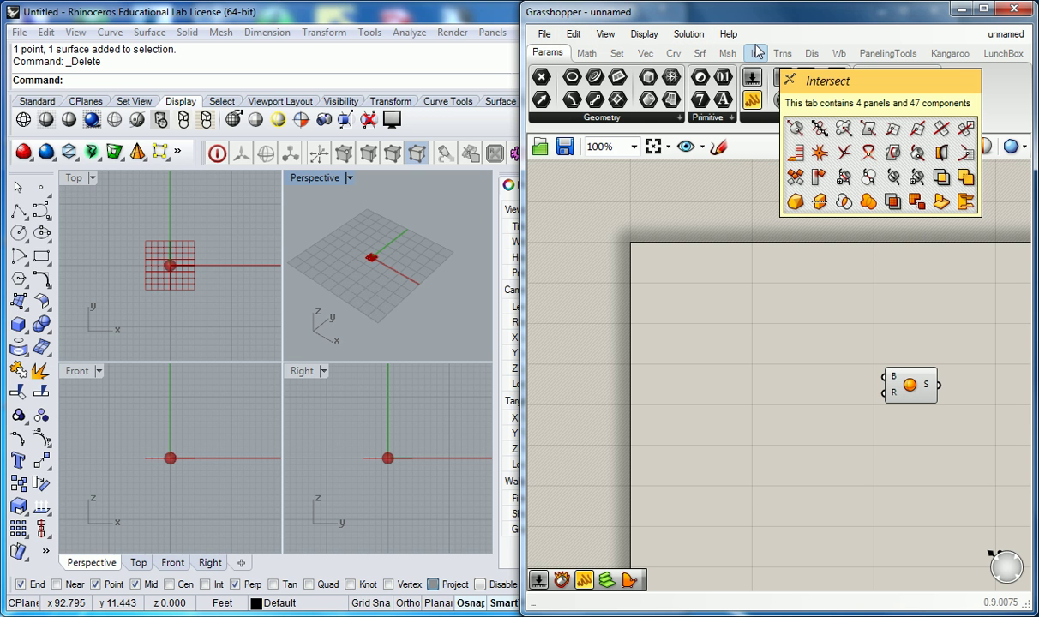
pyautogui.click(643, 33)
pyautogui.moveTo(609, 36)
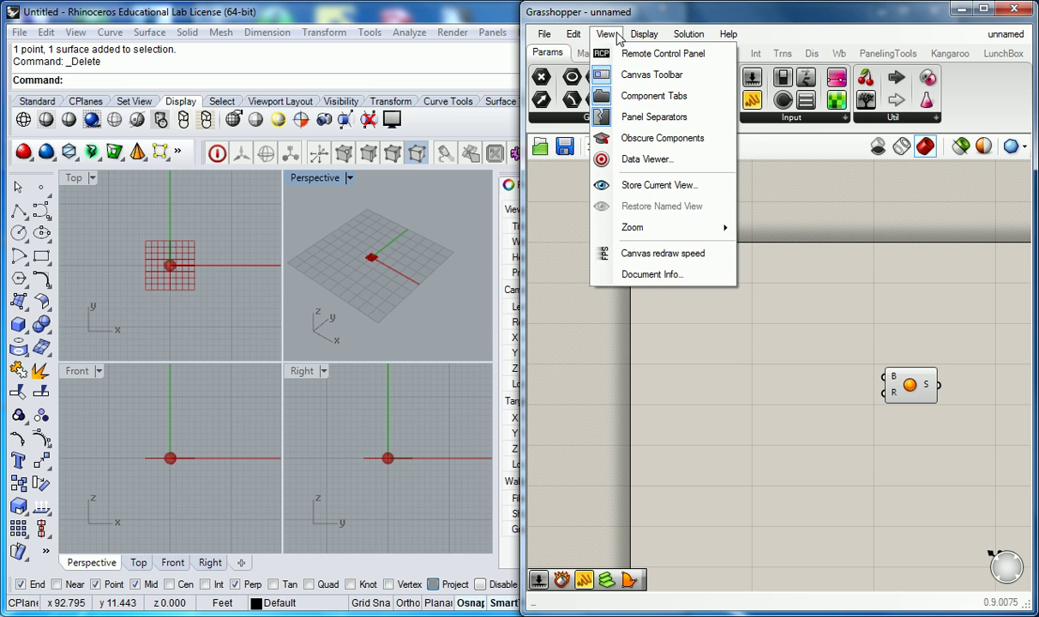
pyautogui.click(572, 37)
pyautogui.click(681, 35)
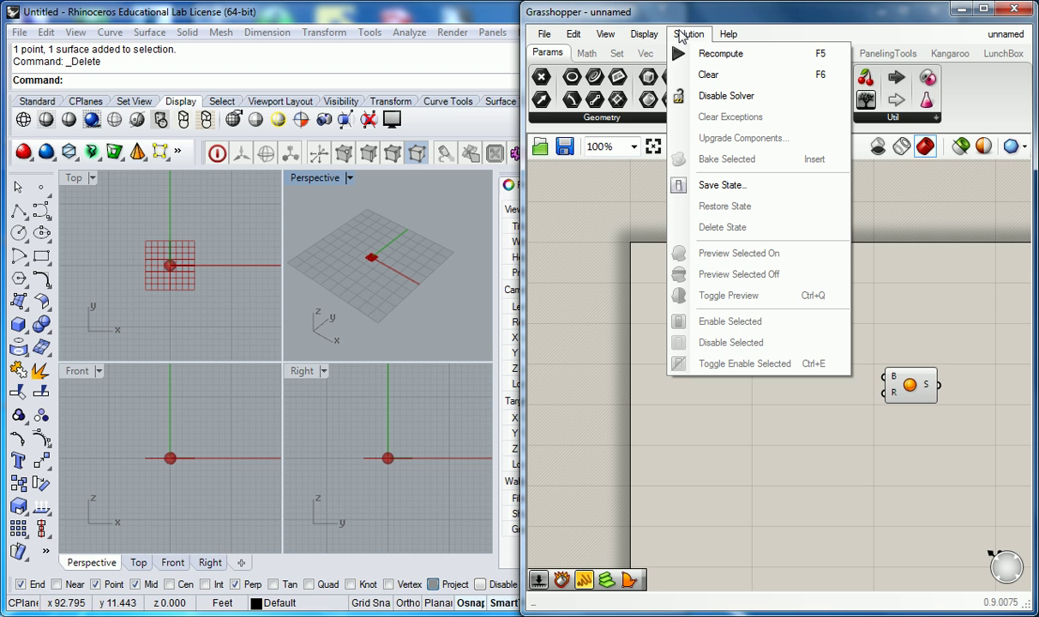
pyautogui.moveTo(648, 34)
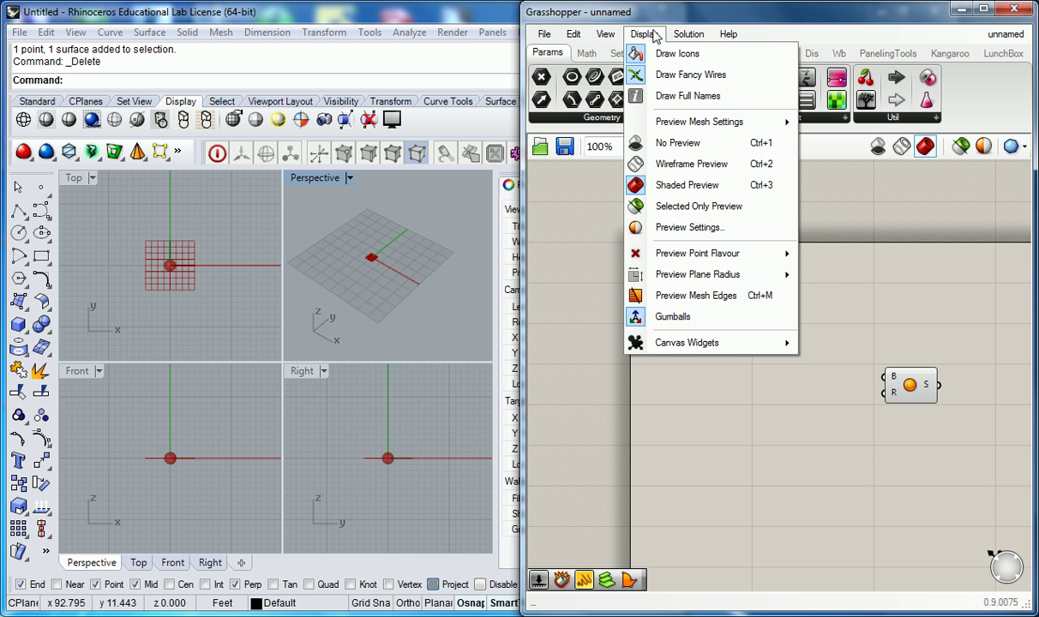
# Close the display options list and browse the Math, Sets, Vector, Curve, Surface, Mesh and Intersect tabs.
pyautogui.moveTo(688, 38)
pyautogui.click(813, 252)
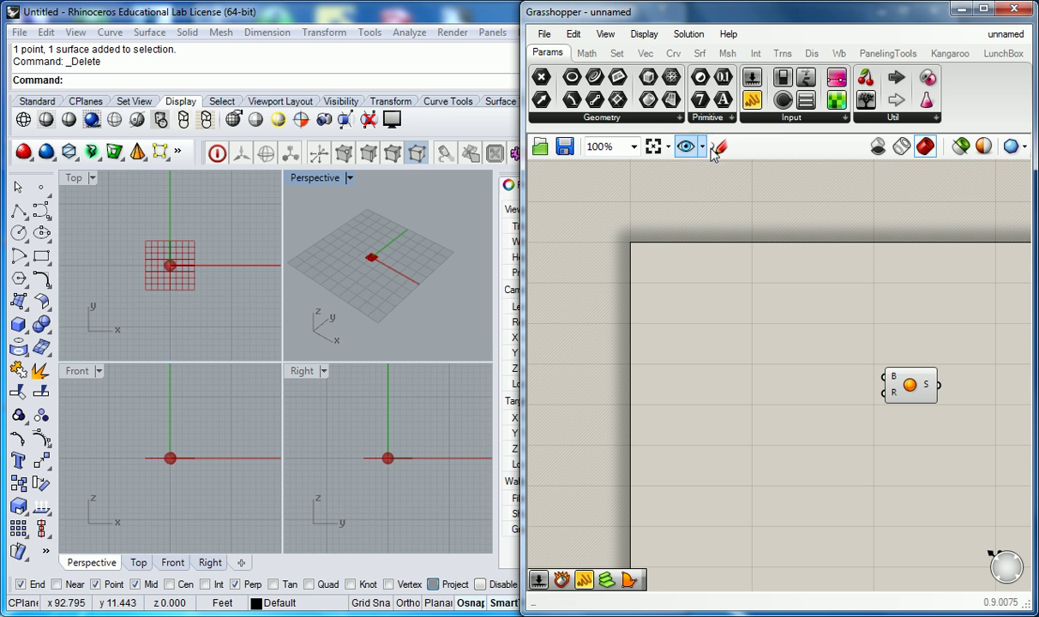
pyautogui.click(586, 54)
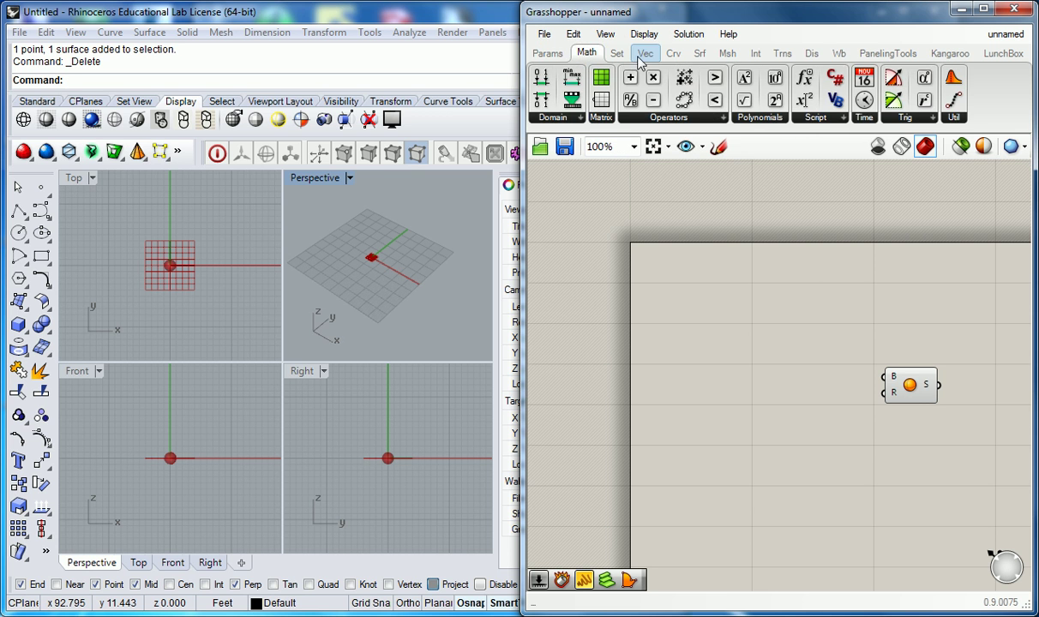
pyautogui.click(633, 55)
pyautogui.click(644, 54)
pyautogui.click(673, 54)
pyautogui.click(701, 54)
pyautogui.click(734, 54)
pyautogui.click(755, 54)
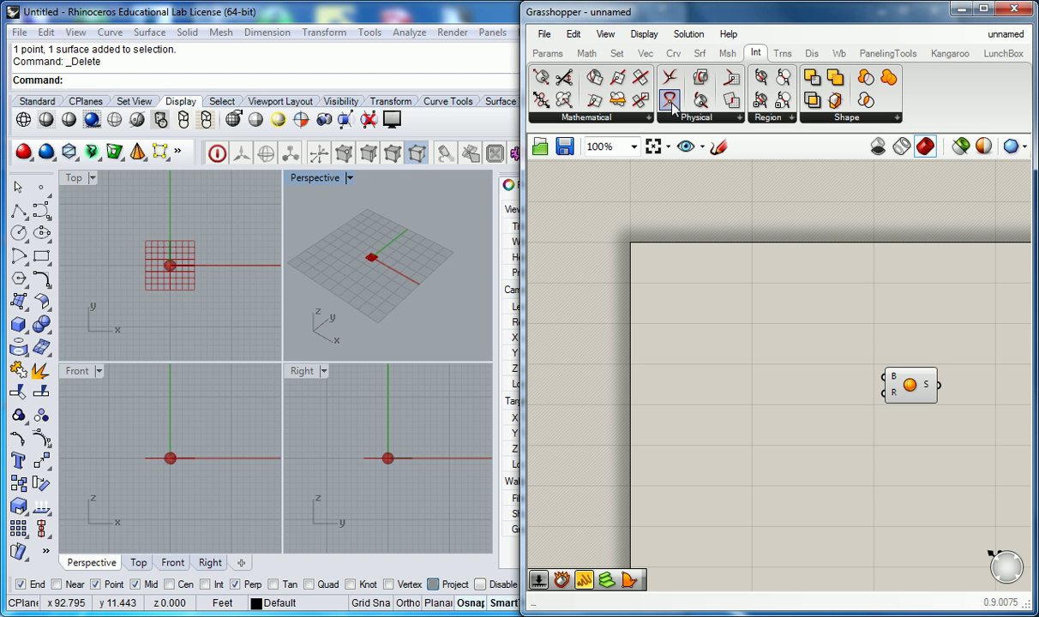
# Look over the Sets panels and the Params tab, finishing on the Sets tab.
pyautogui.click(616, 54)
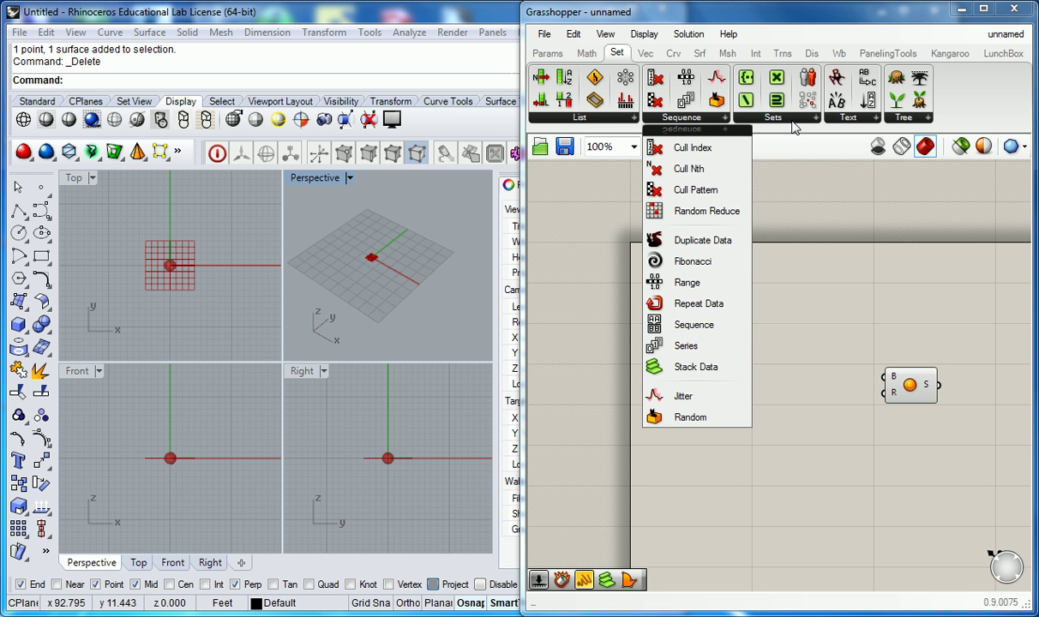
pyautogui.moveTo(774, 118)
pyautogui.moveTo(900, 119)
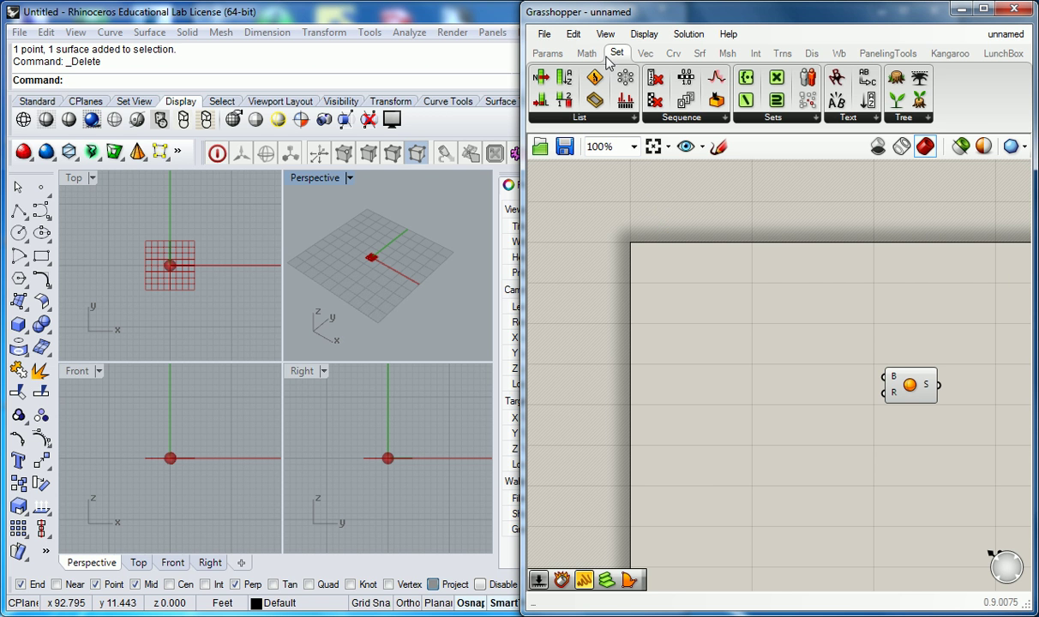
pyautogui.click(550, 54)
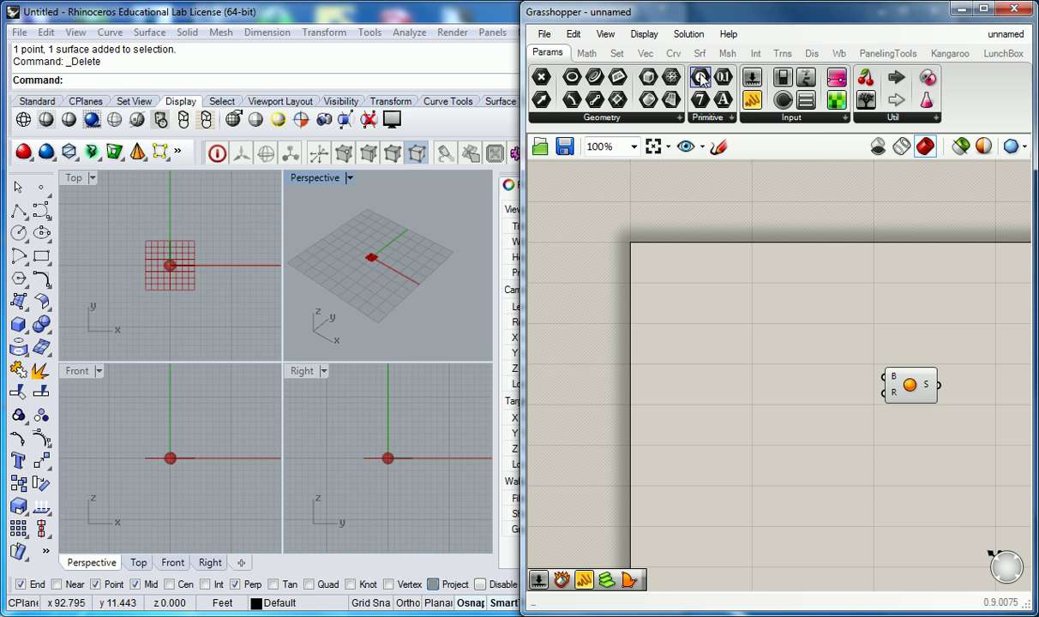
pyautogui.moveTo(551, 56)
pyautogui.click(586, 53)
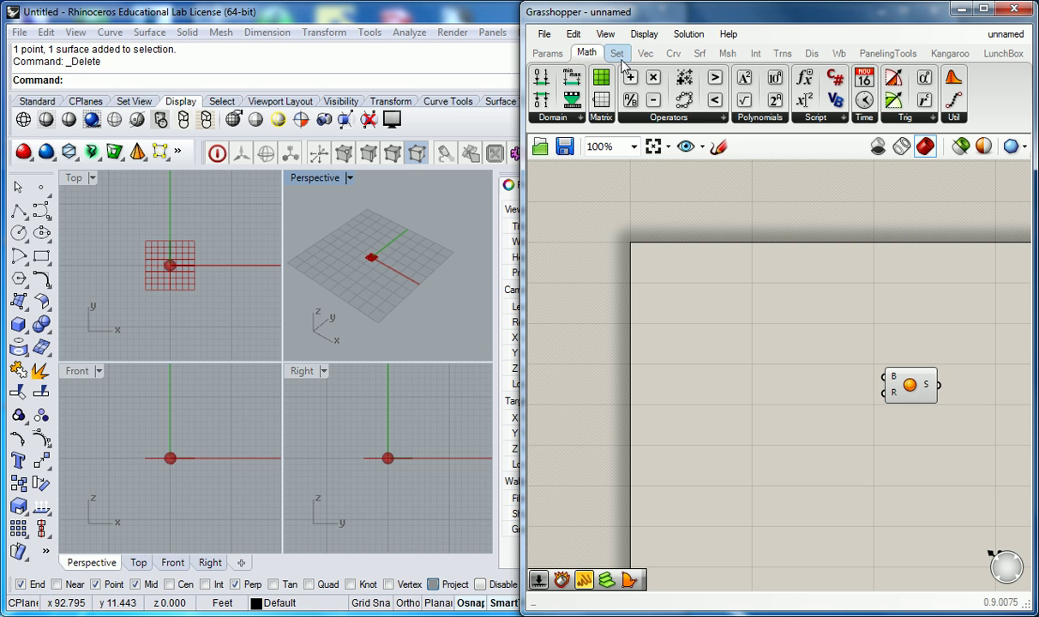
pyautogui.click(618, 53)
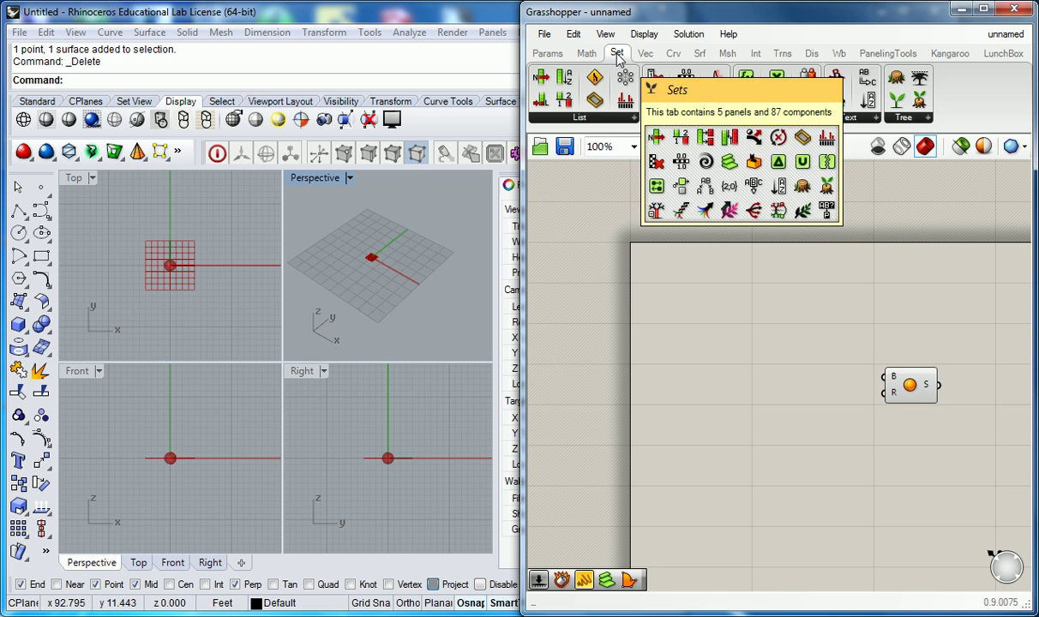
# Try a Dispatch component from the full List panel, delete it, and switch to the Params tab.
pyautogui.click(600, 118)
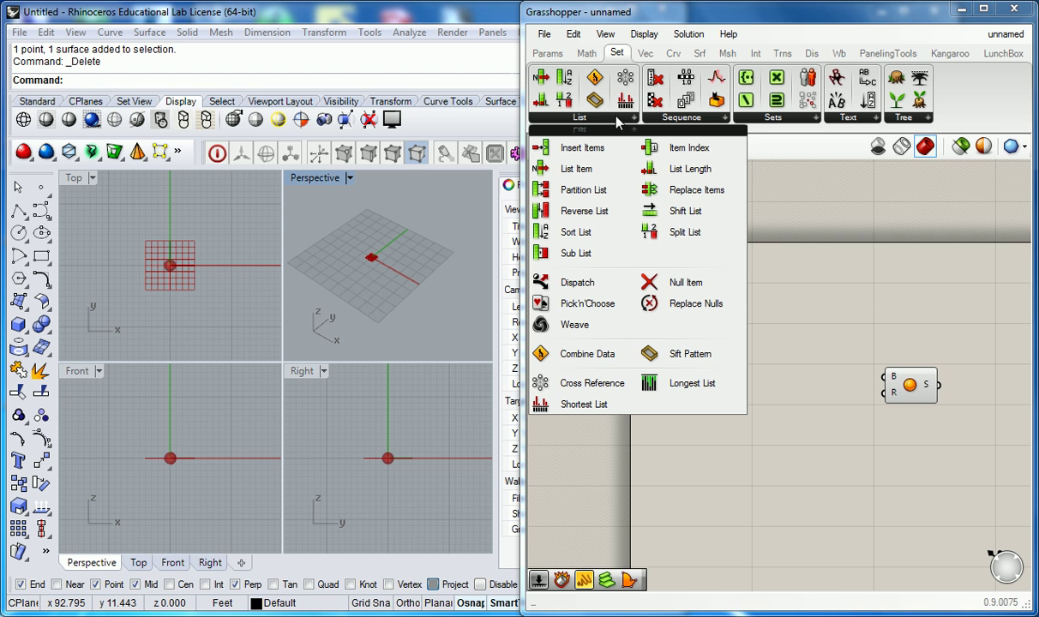
pyautogui.moveTo(574, 282); pyautogui.dragTo(772, 410)
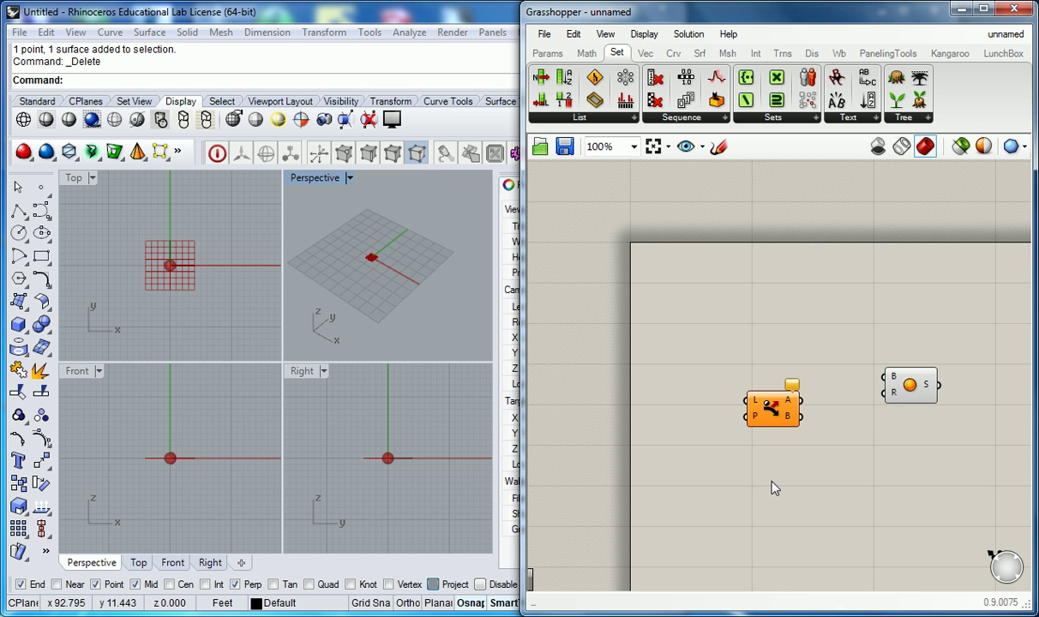
pyautogui.click(774, 413)
pyautogui.press('Delete')
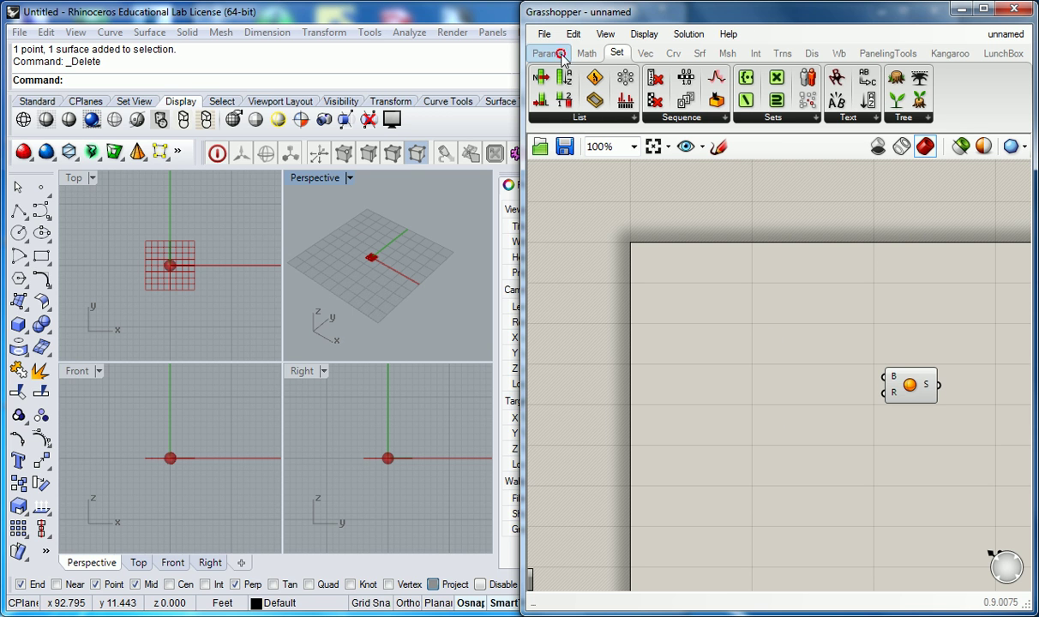
pyautogui.click(536, 54)
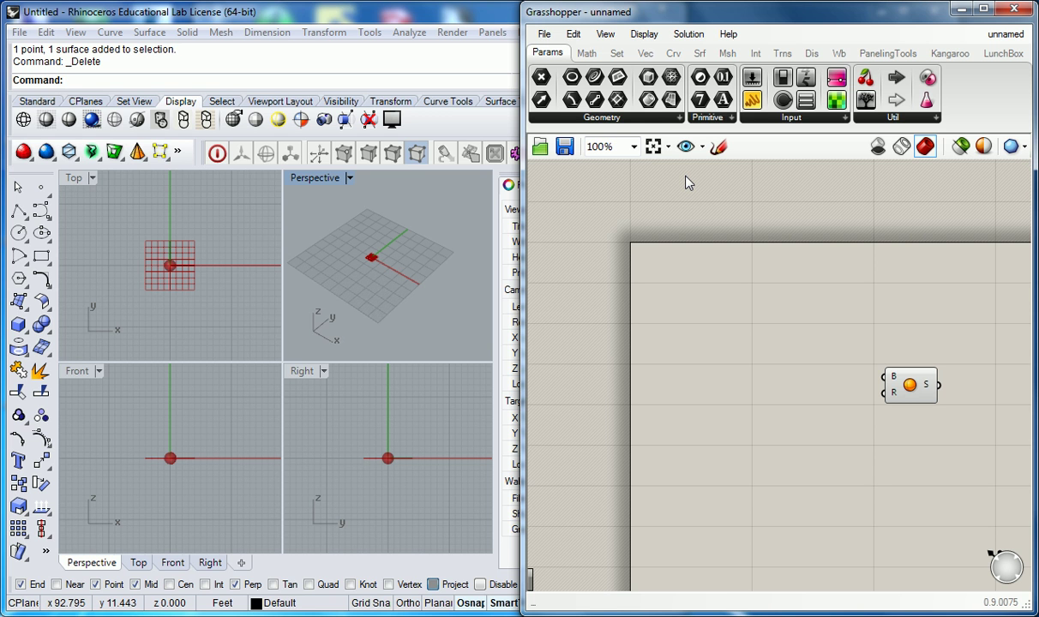
# Widen the Grasshopper window leftward across most of the Rhino window.
pyautogui.moveTo(523, 244); pyautogui.dragTo(78, 245)
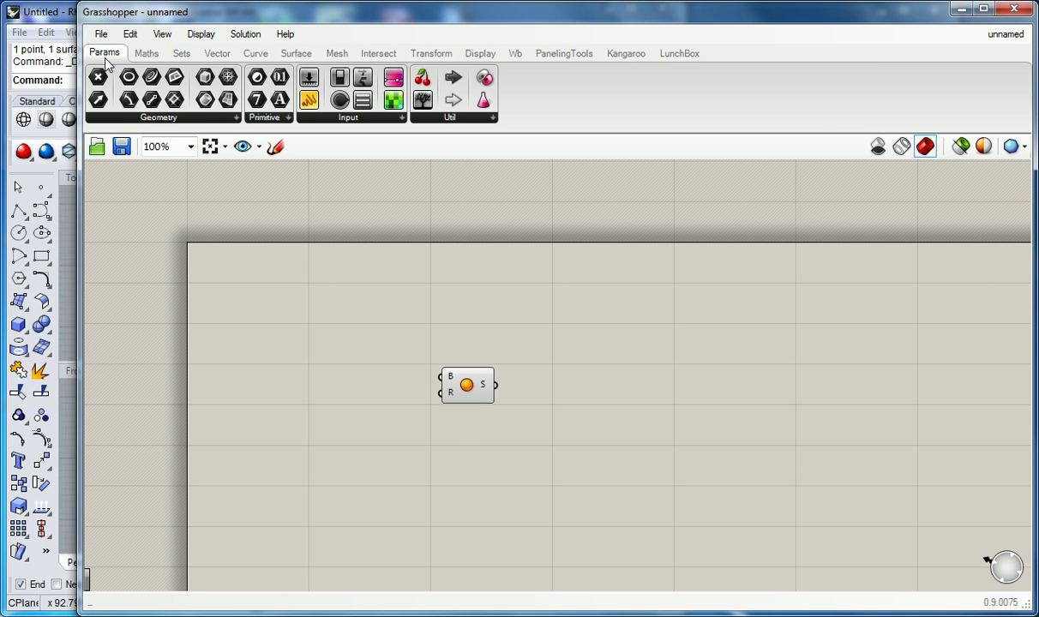
pyautogui.moveTo(107, 58)
# Show the Maths tab with its Domain, Operators, Polynomials, Script, Time and Trig groups.
pyautogui.click(146, 53)
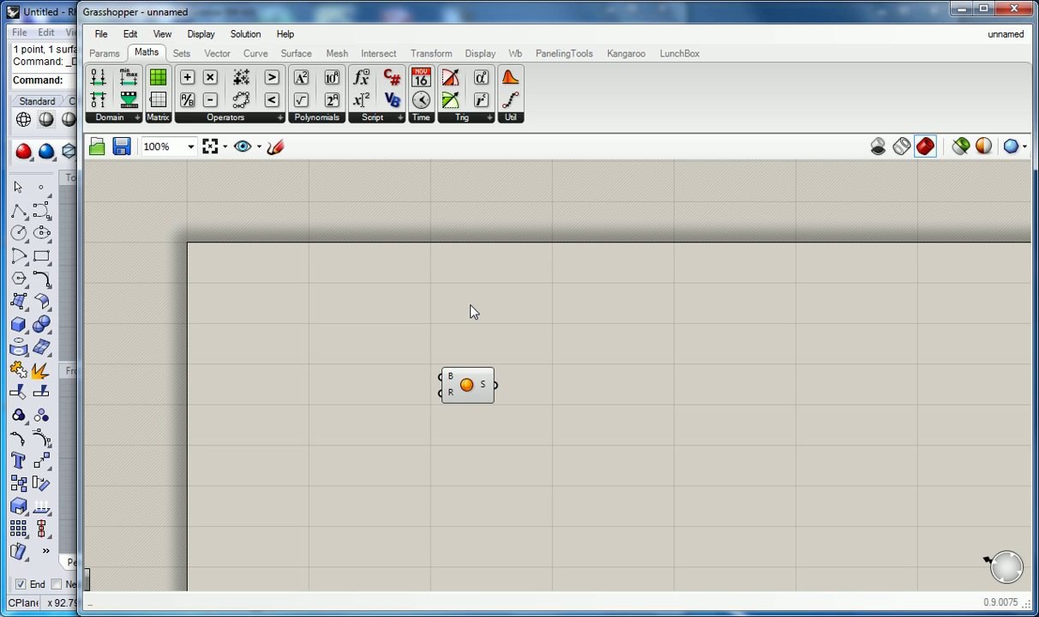
# Show the Sets tab with its List, Sequence, Sets, Text and Tree groups.
pyautogui.click(183, 53)
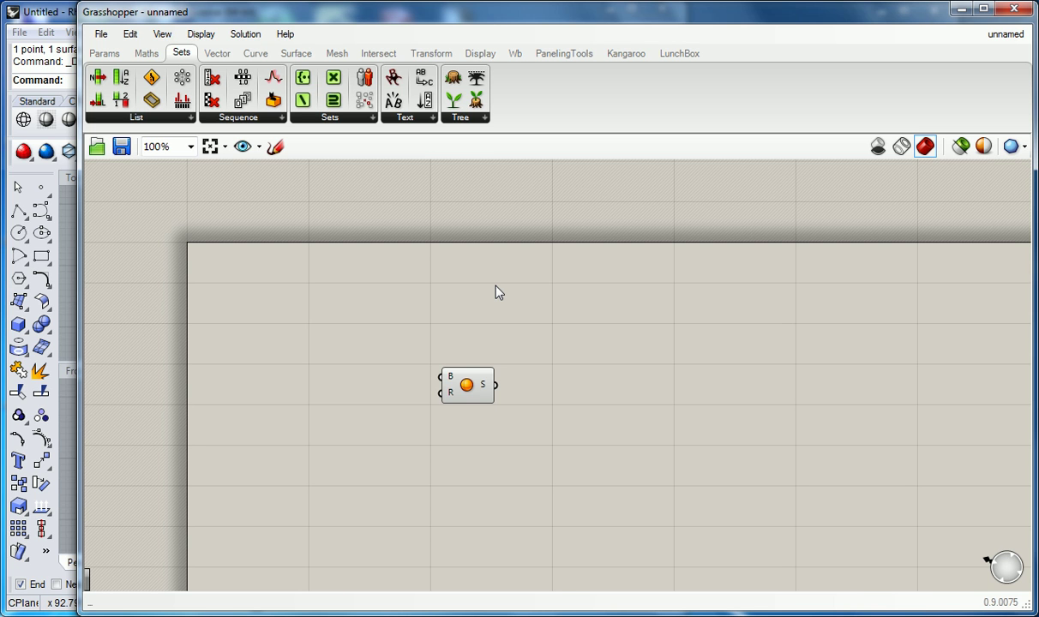
# Browse the Vector, Curve, Surface and Mesh tabs, stopping on Intersect's Mathematical, Physical, Region and Shape groups.
pyautogui.click(216, 53)
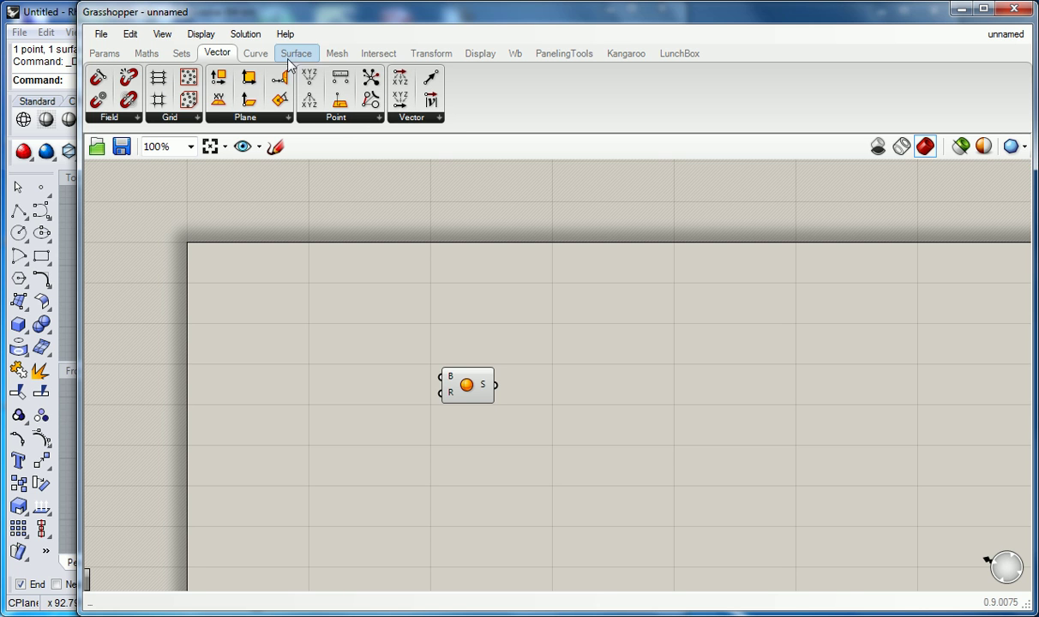
pyautogui.click(257, 55)
pyautogui.click(435, 224)
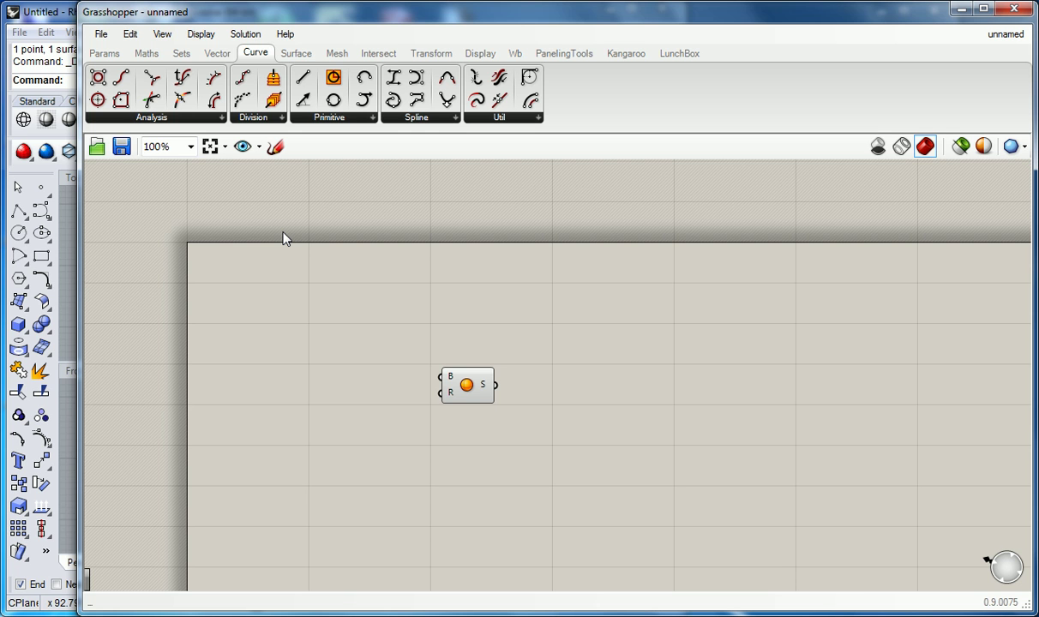
pyautogui.click(294, 53)
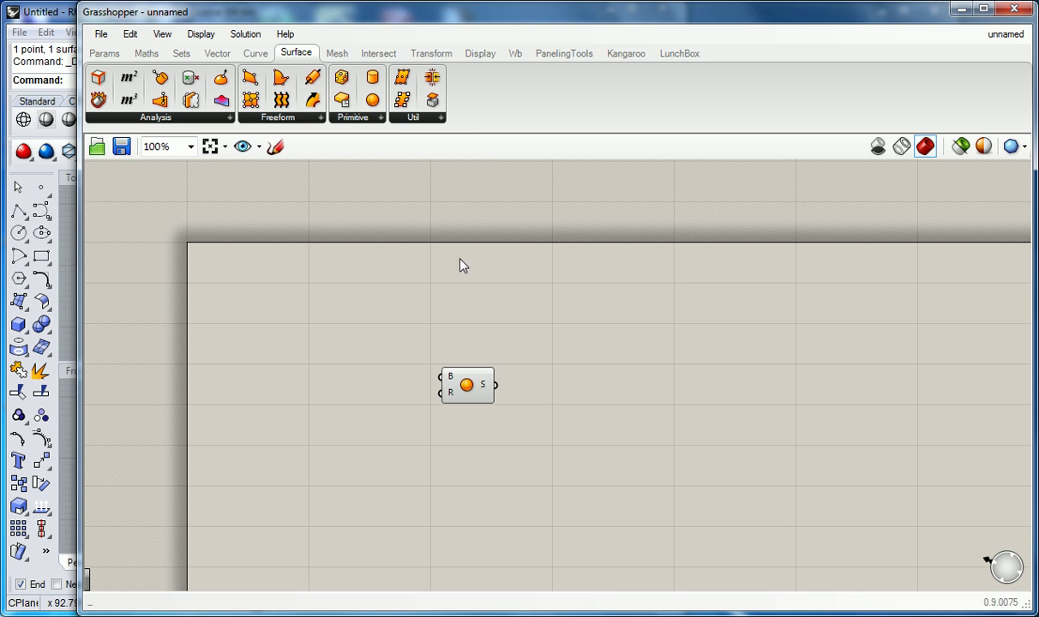
pyautogui.click(337, 55)
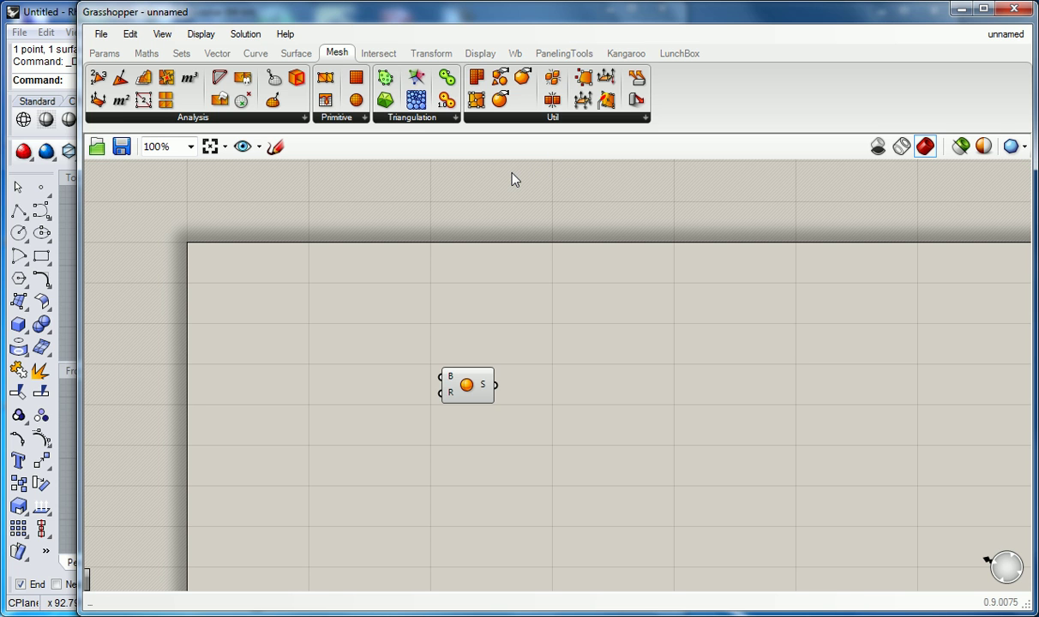
pyautogui.click(370, 54)
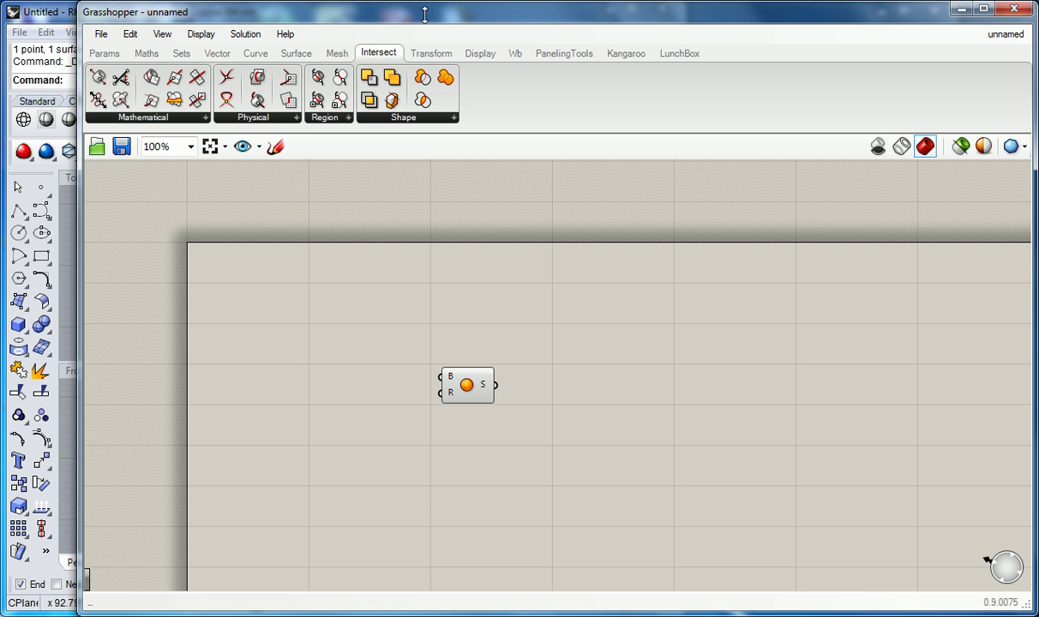
# Flip through Transform, Display and Wb, ending on PanelingTools with its Curve, Grid and Panel groups.
pyautogui.click(434, 54)
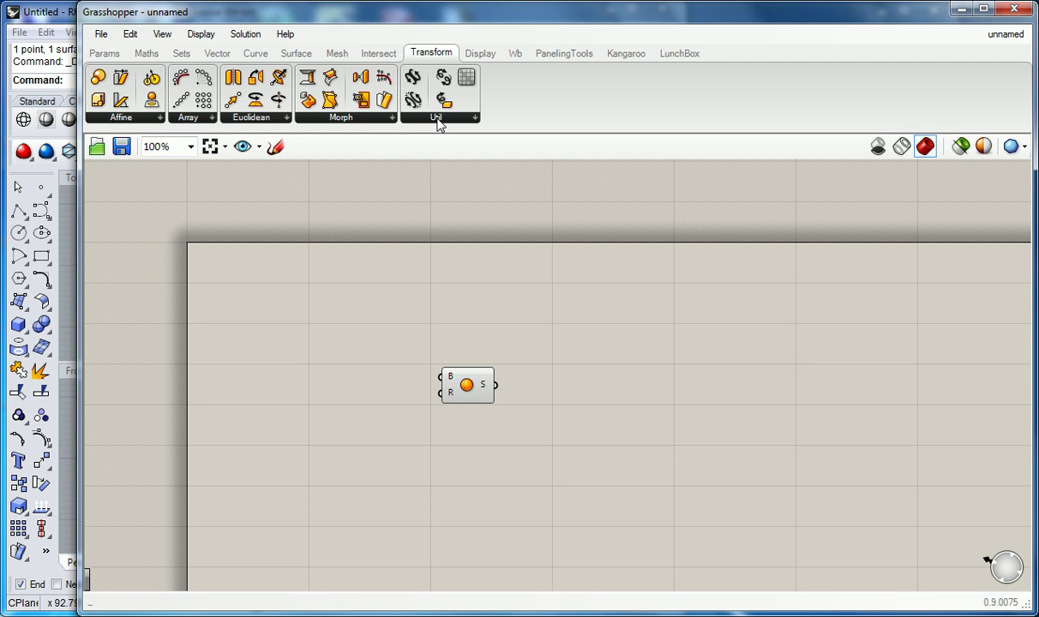
pyautogui.click(480, 54)
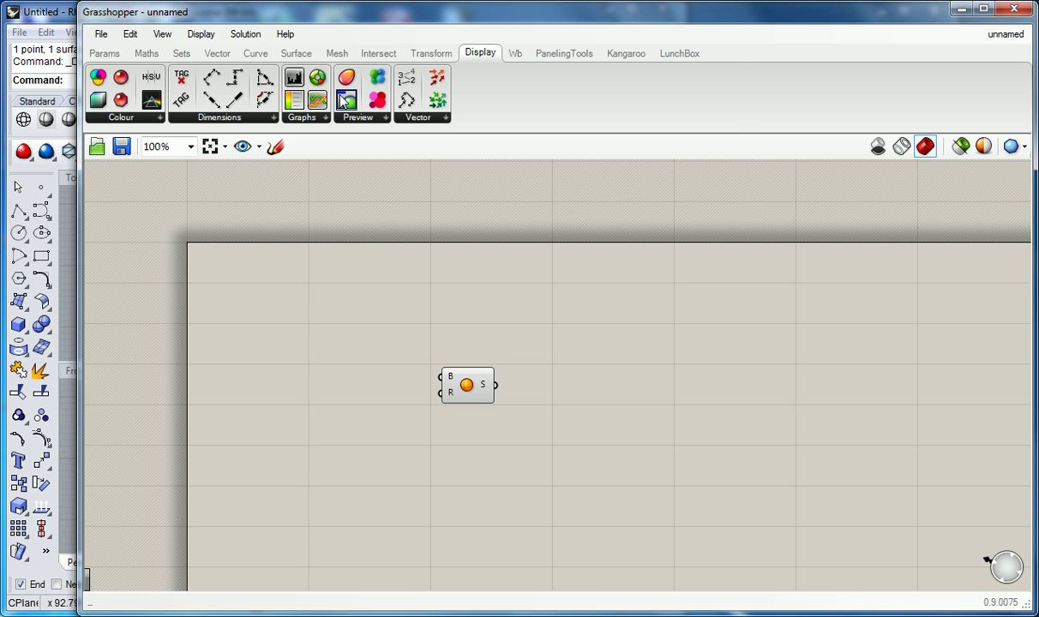
pyautogui.click(514, 55)
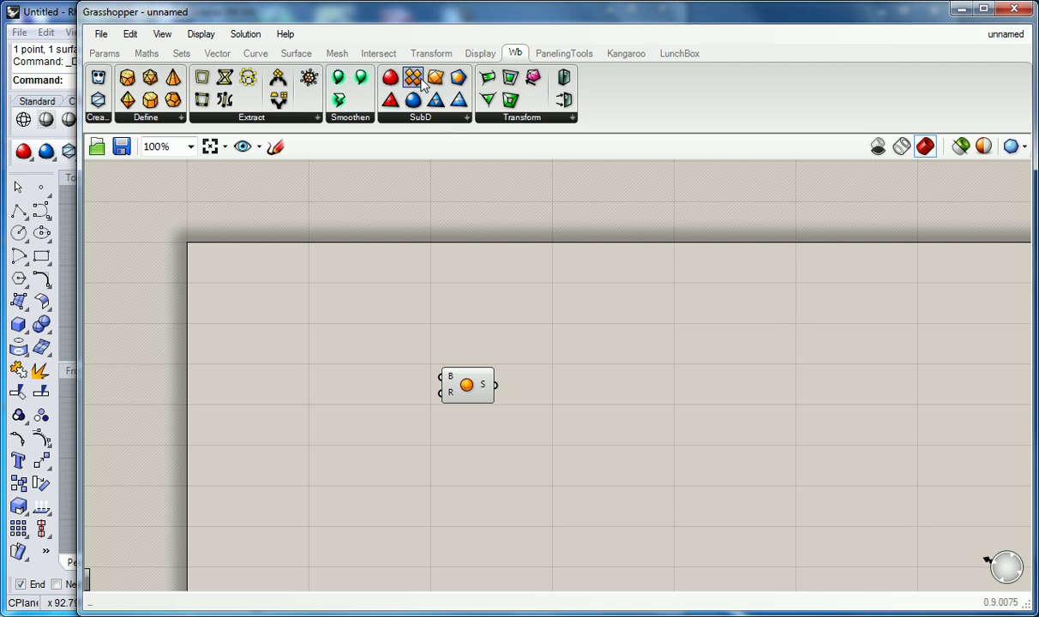
pyautogui.click(541, 56)
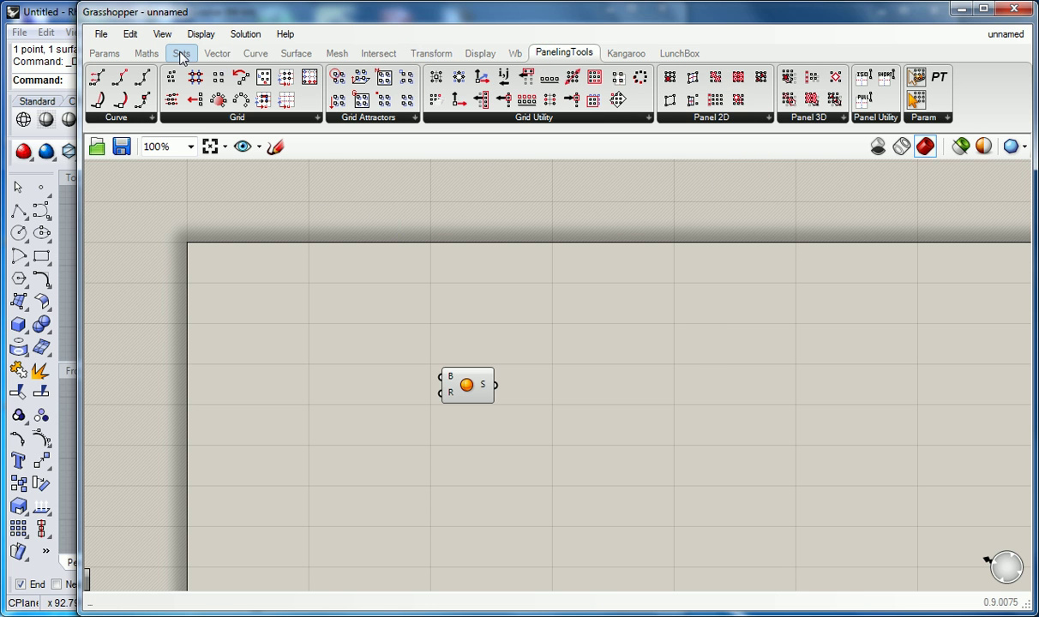
# Show the Kangaroo tab's Forces, Kangaroo, Mesh and Utility groups, then preview the LunchBox tab.
pyautogui.moveTo(183, 61)
pyautogui.click(624, 53)
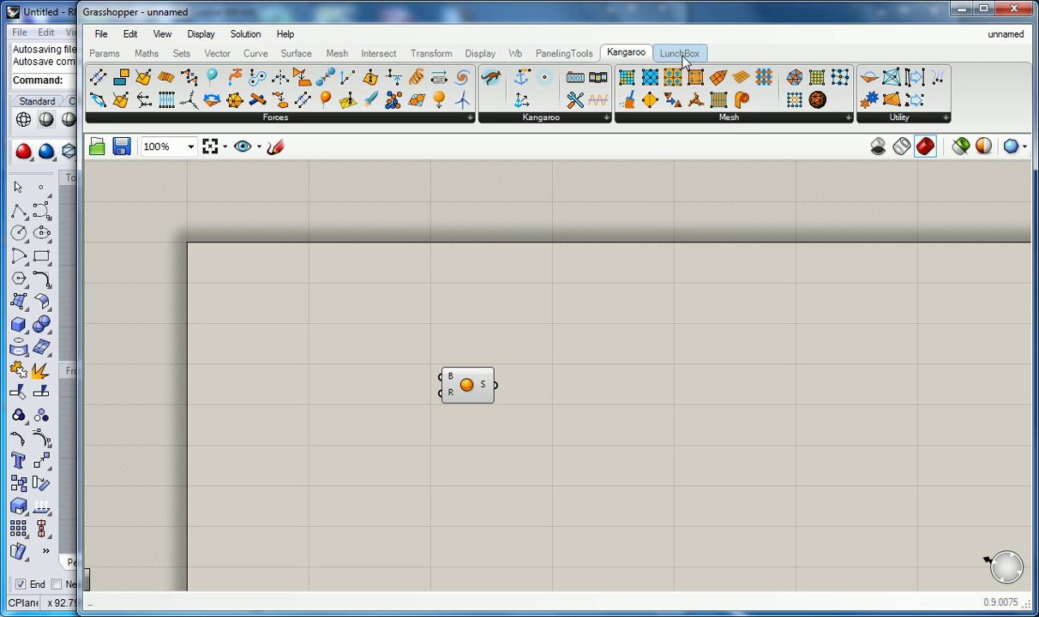
pyautogui.moveTo(682, 56)
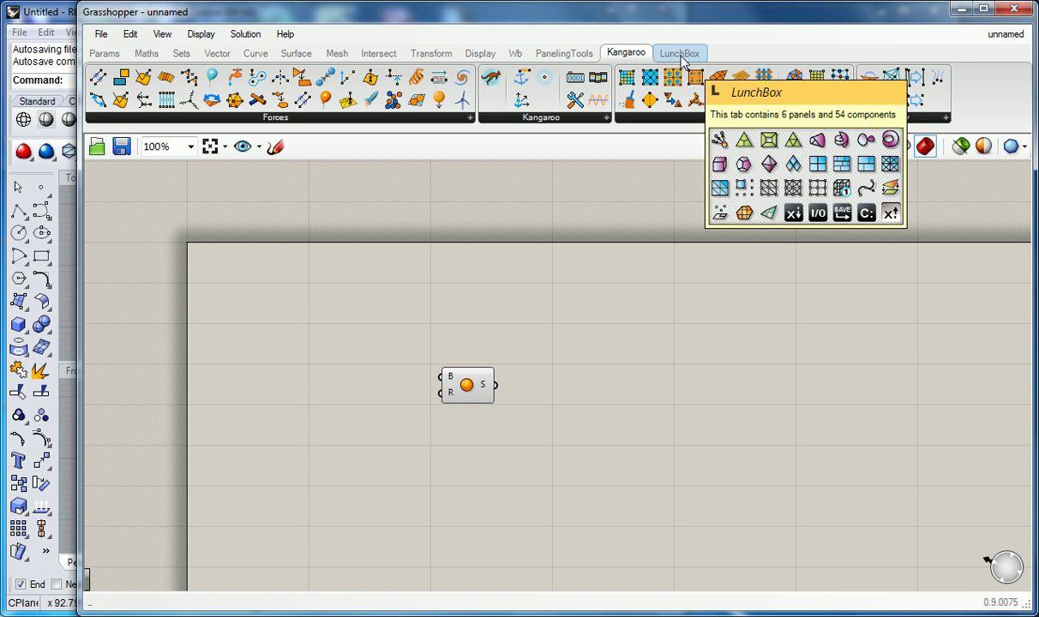
# Show the LunchBox components, turn on canvas sketching, and select the Sphere component.
pyautogui.click(682, 56)
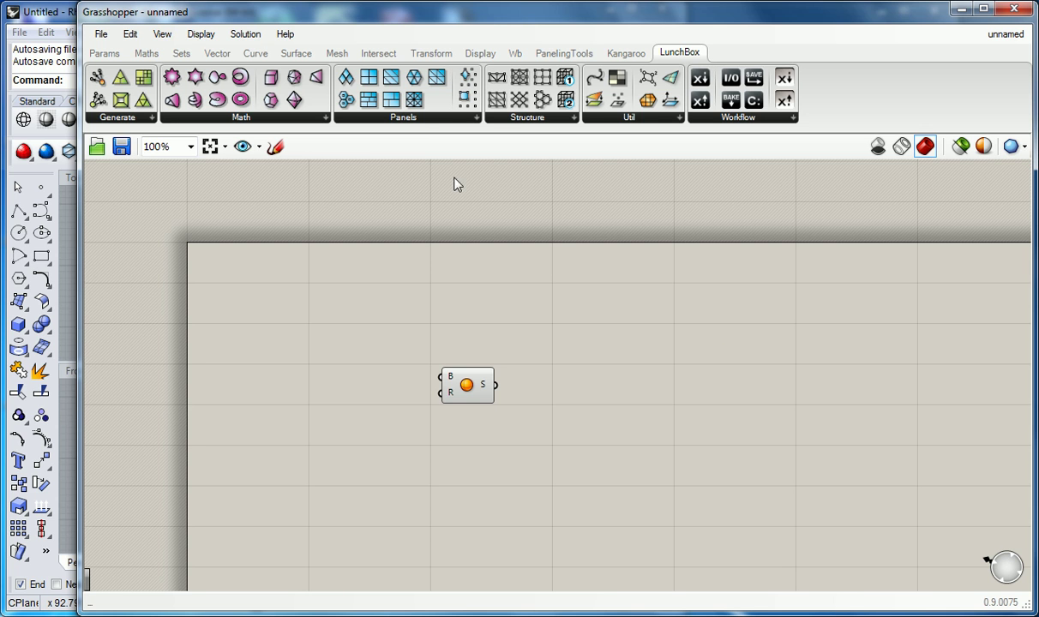
pyautogui.click(275, 146)
pyautogui.click(470, 378)
# Delete the sphere component and resize Grasshopper to sit beside Rhino.
pyautogui.press('Delete')
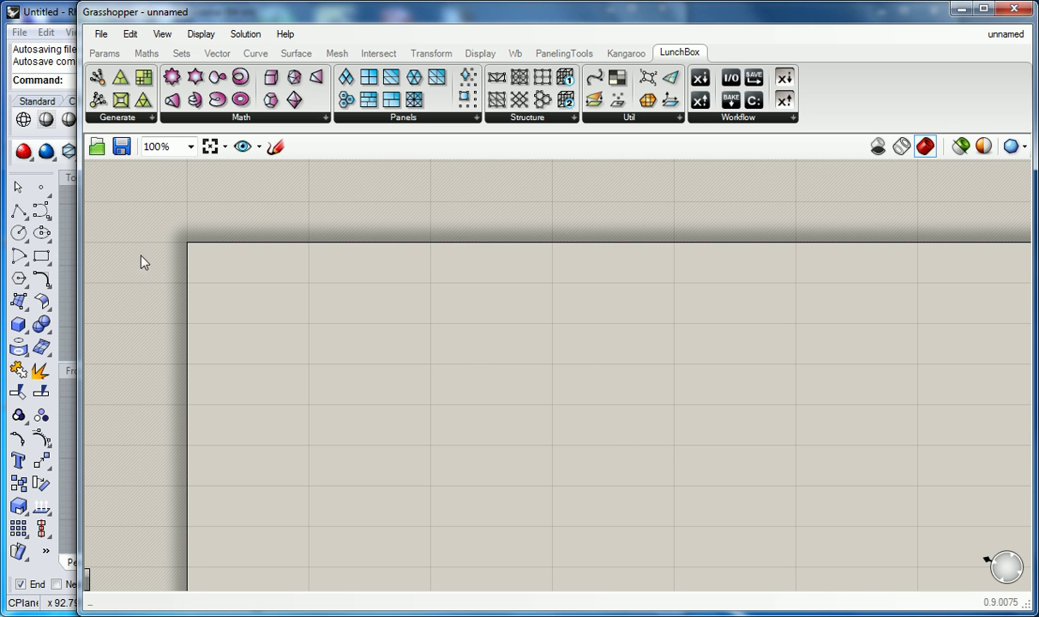
pyautogui.moveTo(80, 248); pyautogui.dragTo(512, 304)
pyautogui.click(245, 229)
# Maximize the Perspective viewport and orbit it to tilt the grid.
pyautogui.click(165, 211)
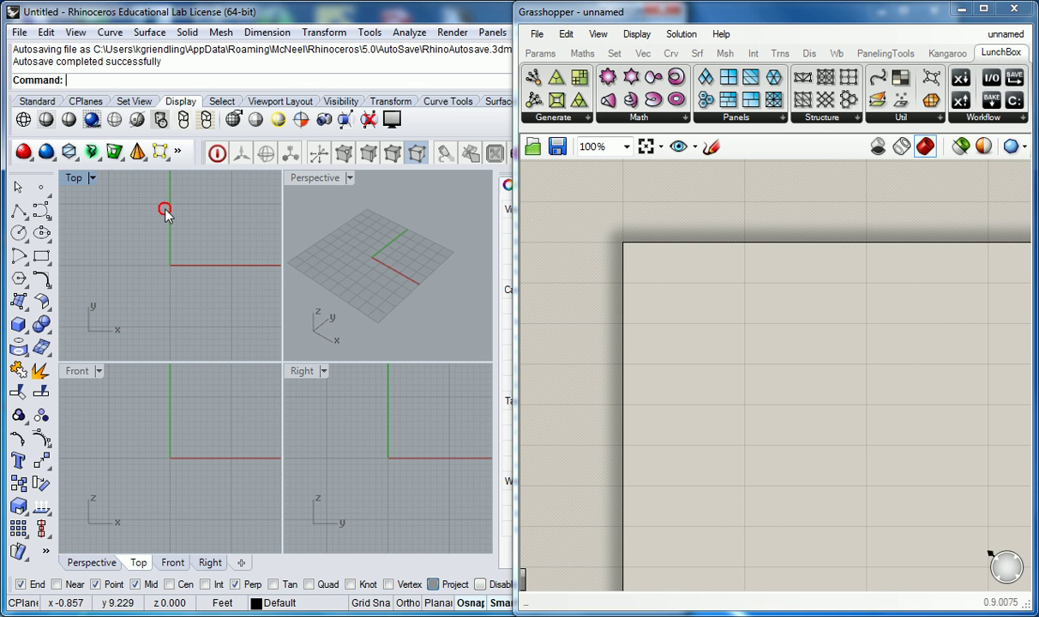
pyautogui.doubleClick(70, 180)
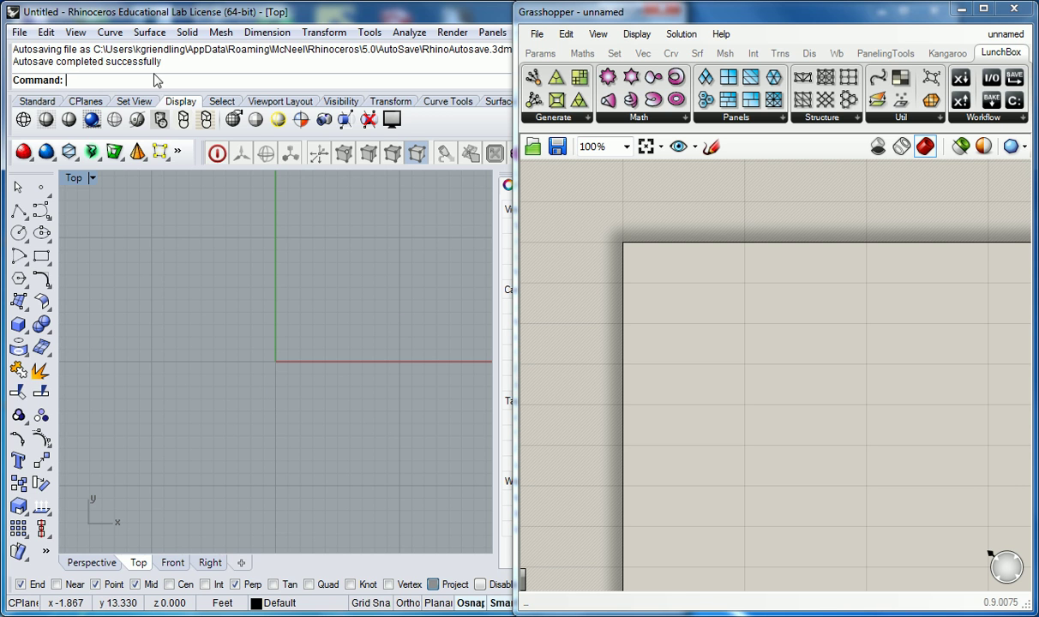
pyautogui.doubleClick(74, 178)
pyautogui.doubleClick(287, 176)
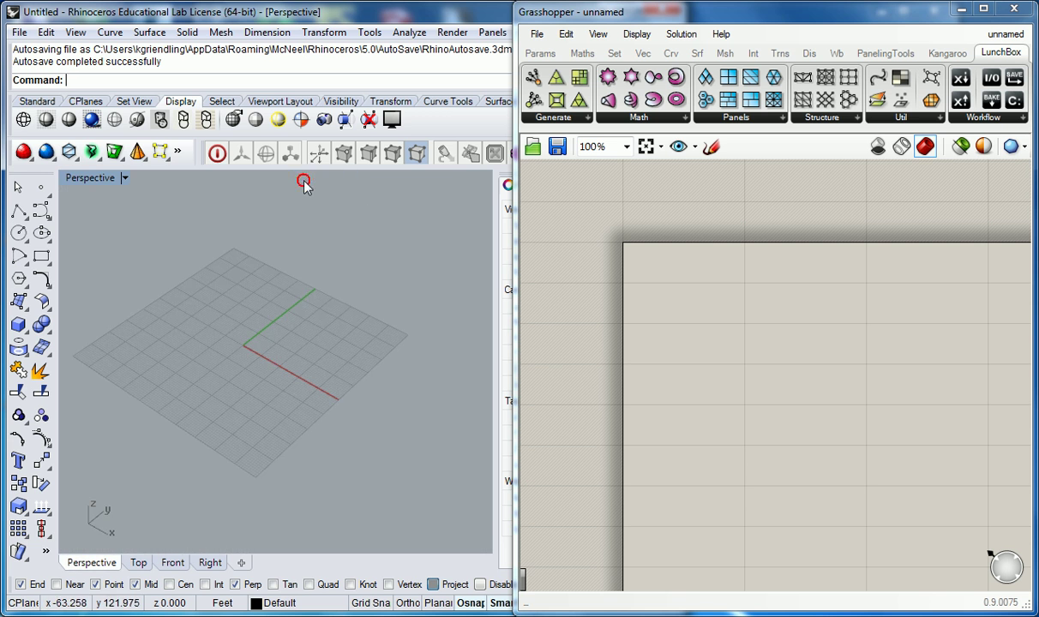
pyautogui.moveTo(378, 356); pyautogui.dragTo(322, 385, button='right')
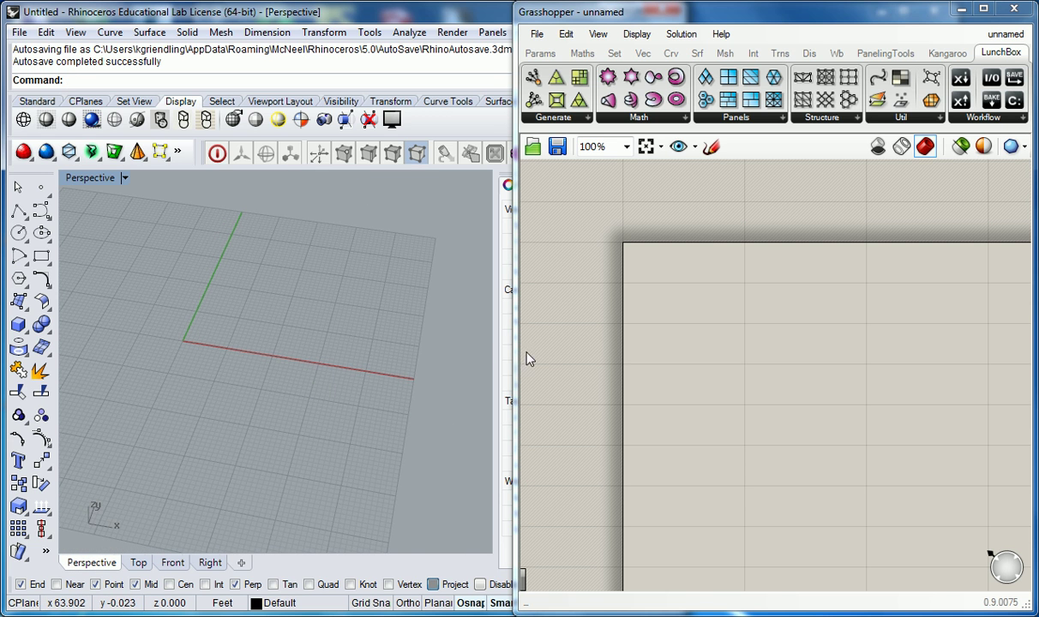
# Show the Params components, then switch to the PROJECT 01 folder window.
pyautogui.click(545, 53)
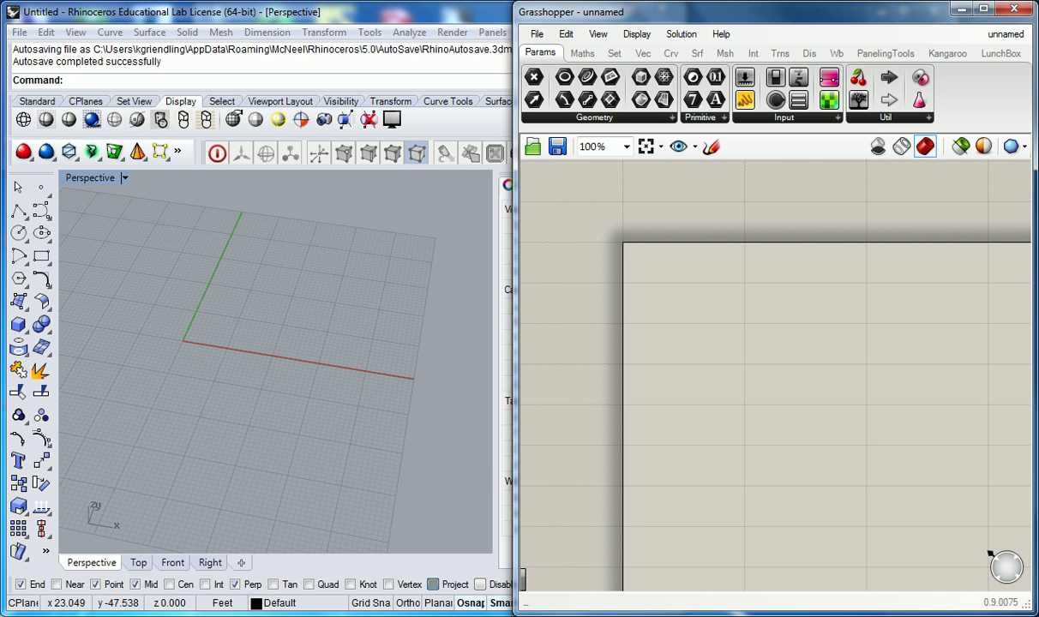
pyautogui.hotkey('alt', 'Tab')
pyautogui.hotkey('alt', 'Tab')
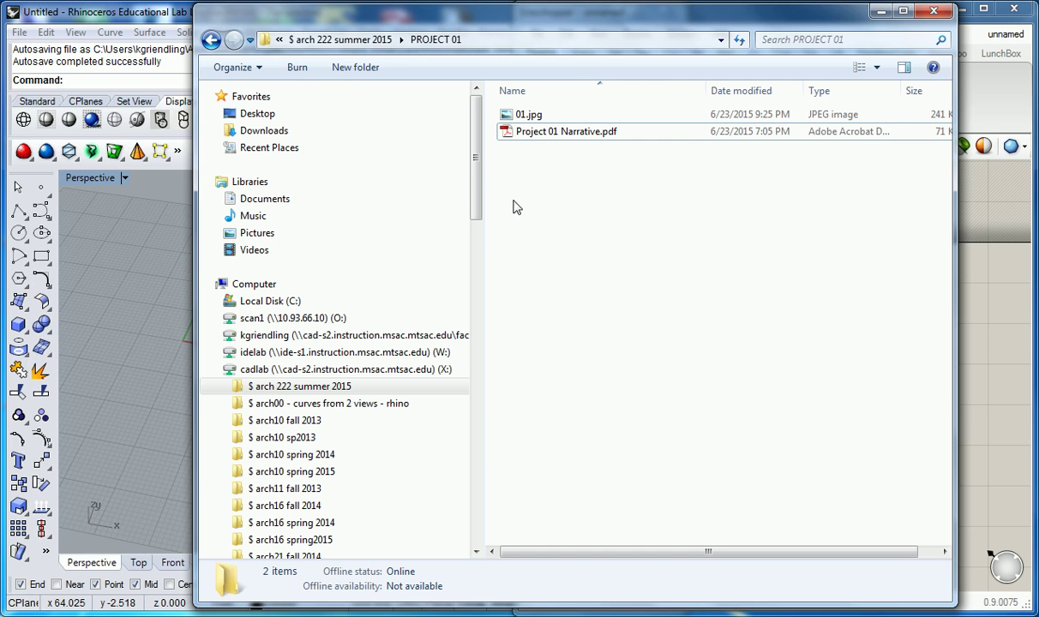
# Preview 01.jpg, then open Project 01 Narrative.pdf in Acrobat and dismiss the reading prompt.
pyautogui.doubleClick(524, 115)
pyautogui.hotkey('alt', 'F4')
pyautogui.doubleClick(559, 131)
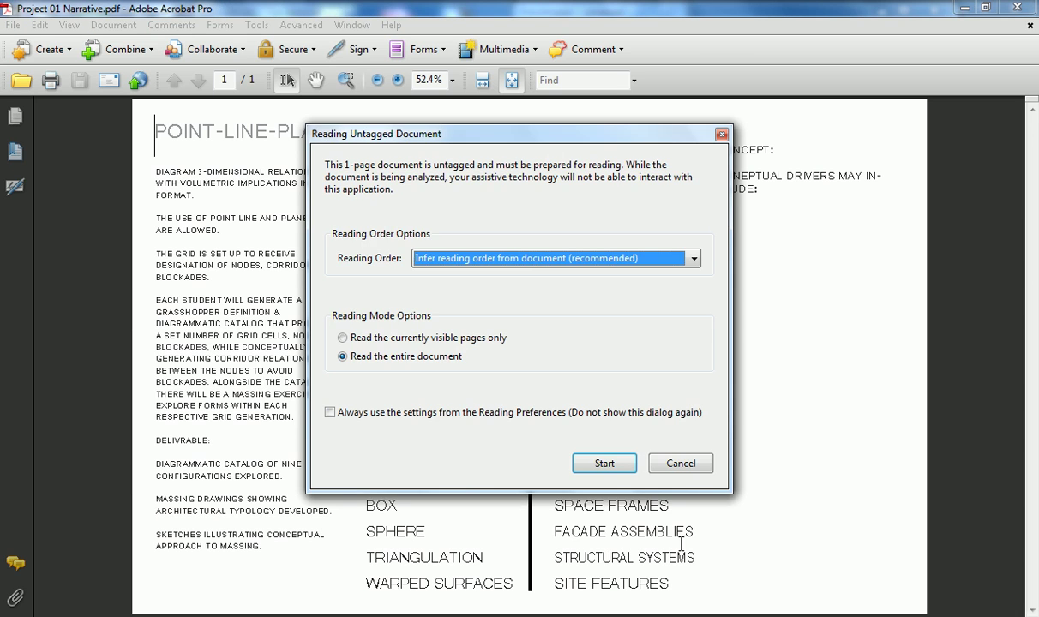
pyautogui.press('Escape')
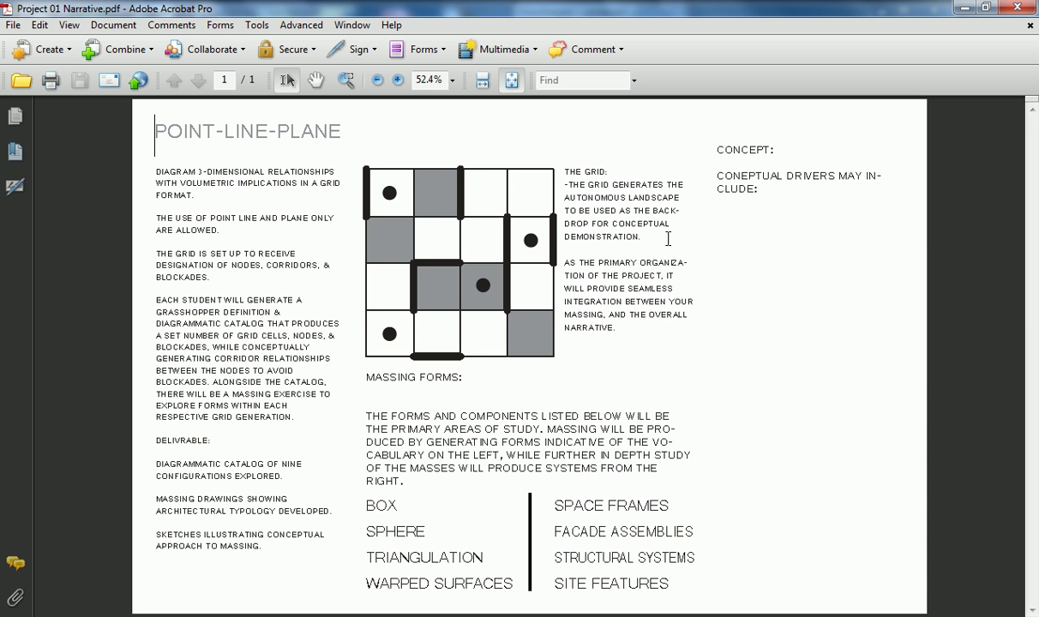
# Minimize the narrative PDF and bring the Rhino workspace back to the front.
pyautogui.click(966, 12)
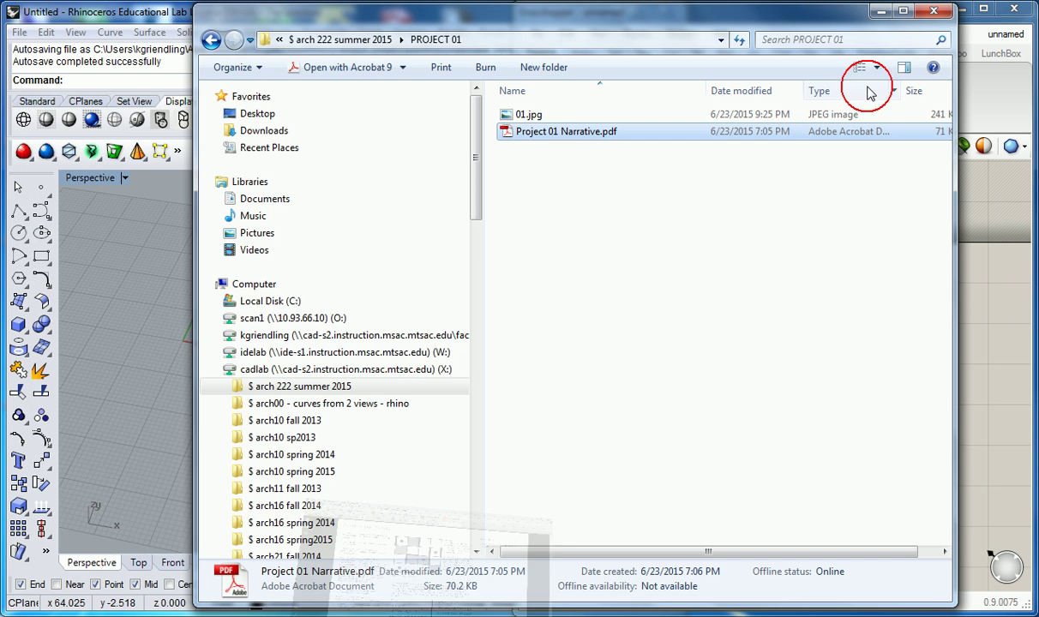
pyautogui.click(638, 244)
pyautogui.click(189, 285)
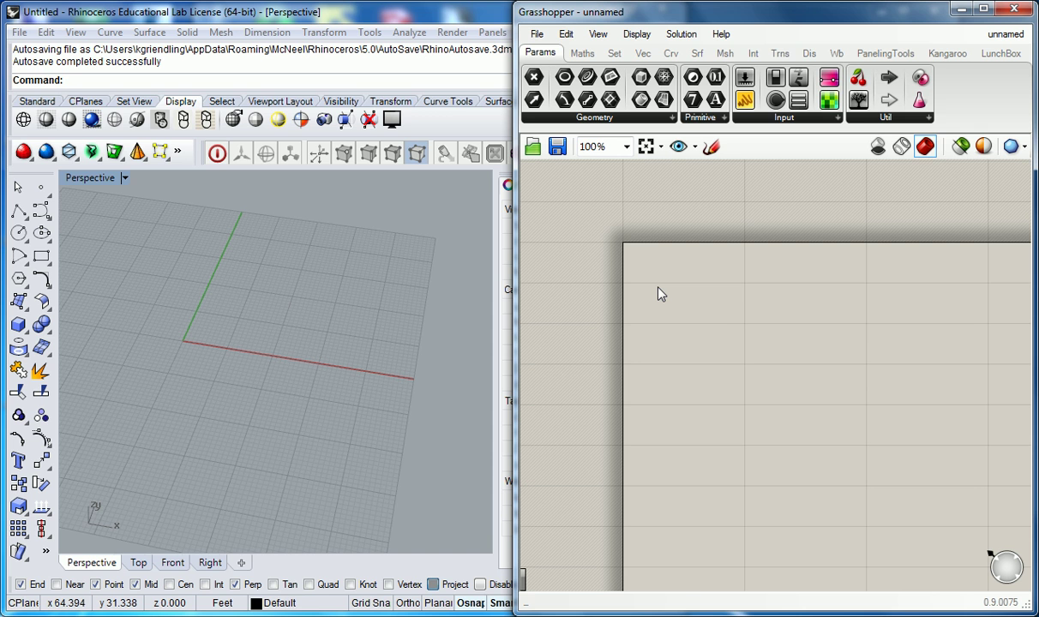
# Zoom the Grasshopper canvas and show the Surface components.
pyautogui.scroll(-3, 746, 335)
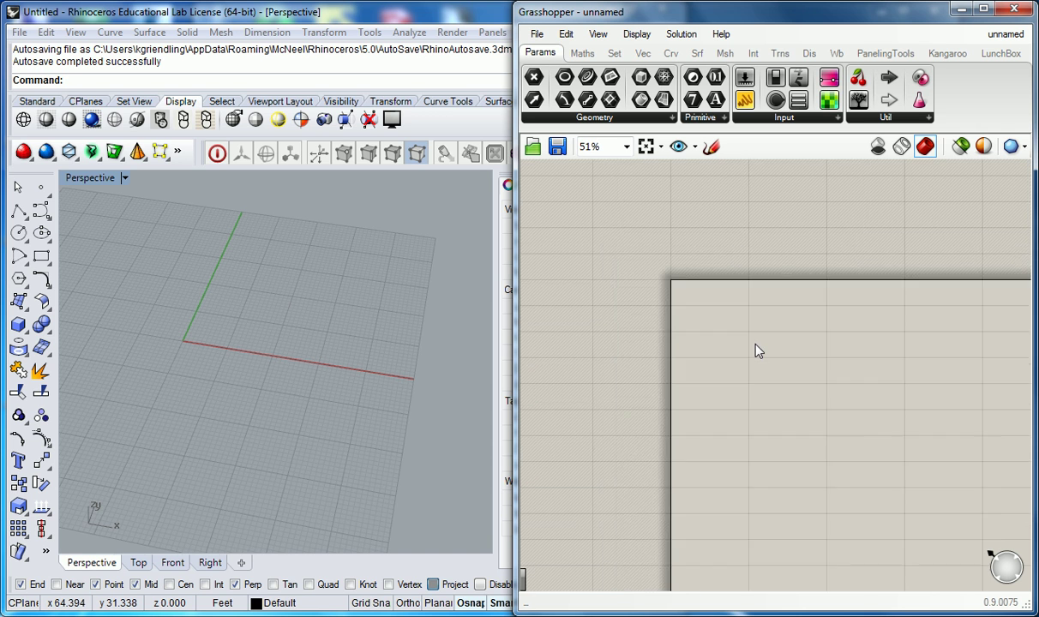
pyautogui.scroll(4, 716, 336)
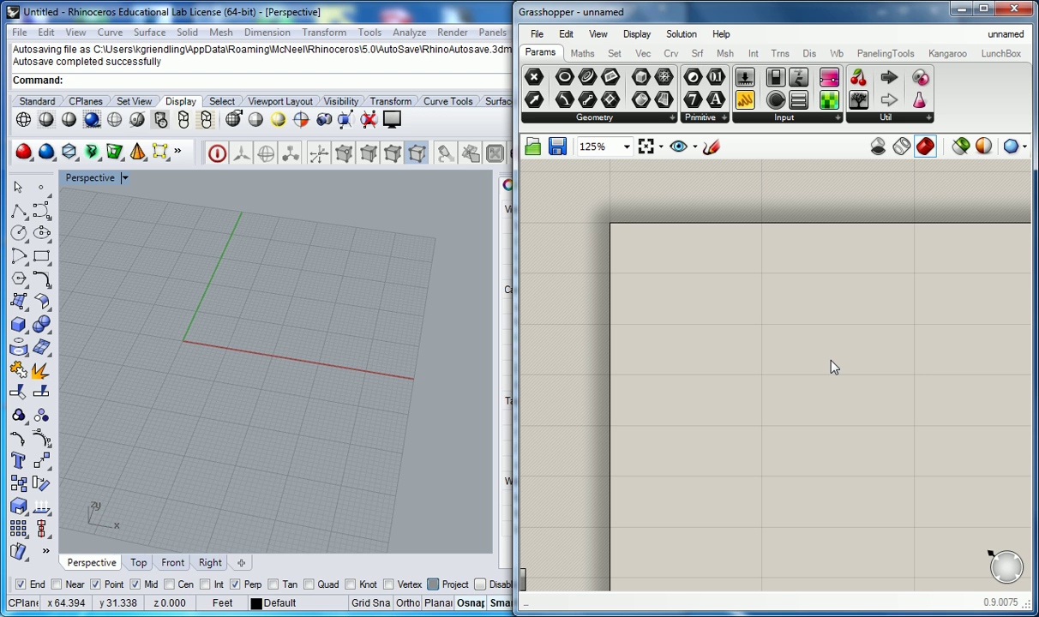
pyautogui.click(697, 54)
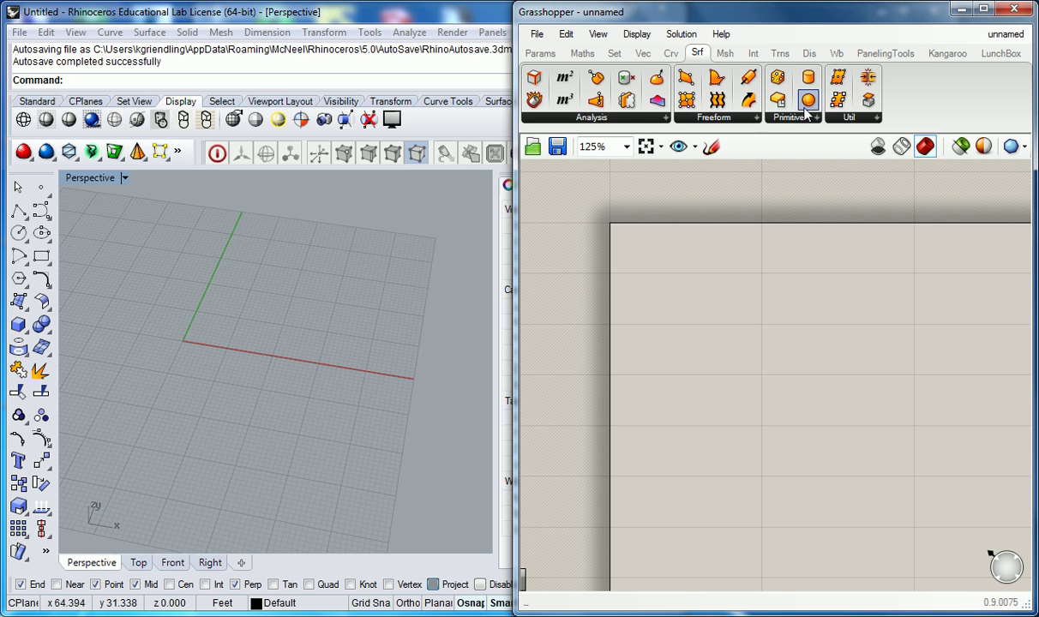
# Place a Cone from the Primitive group and check its B, R and L input defaults.
pyautogui.click(789, 118)
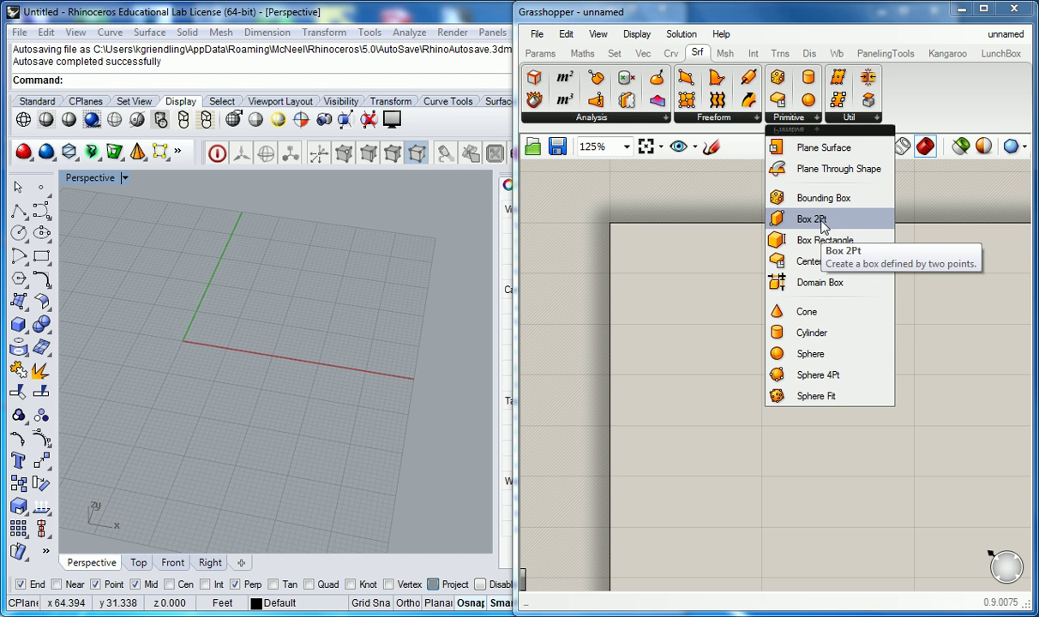
pyautogui.click(782, 311)
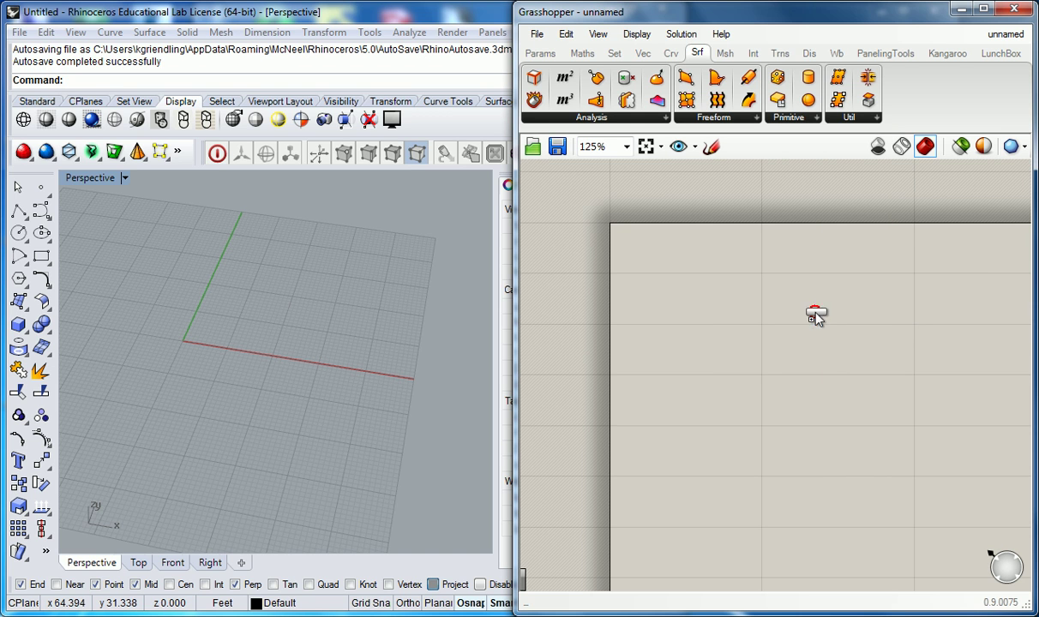
pyautogui.click(820, 390)
pyautogui.scroll(4, 821, 392)
pyautogui.scroll(-3, 762, 400)
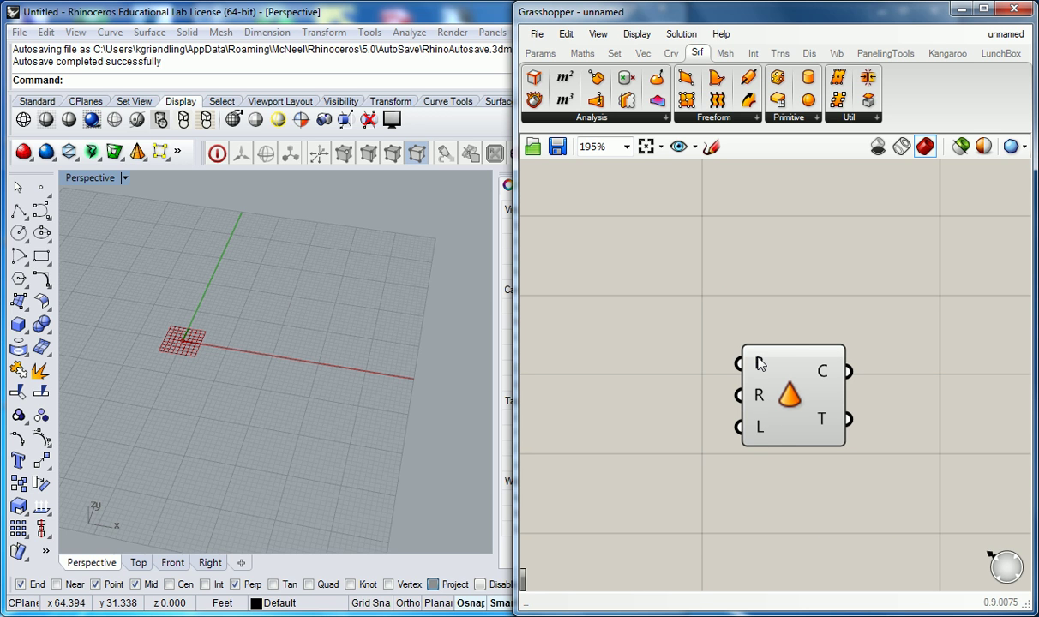
pyautogui.moveTo(760, 363)
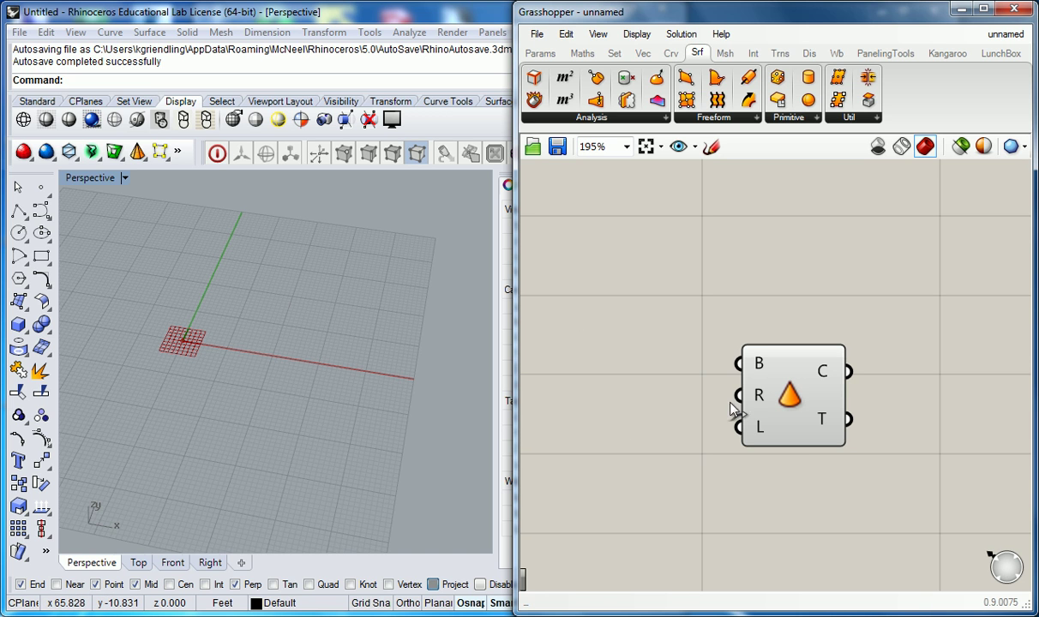
pyautogui.moveTo(757, 400)
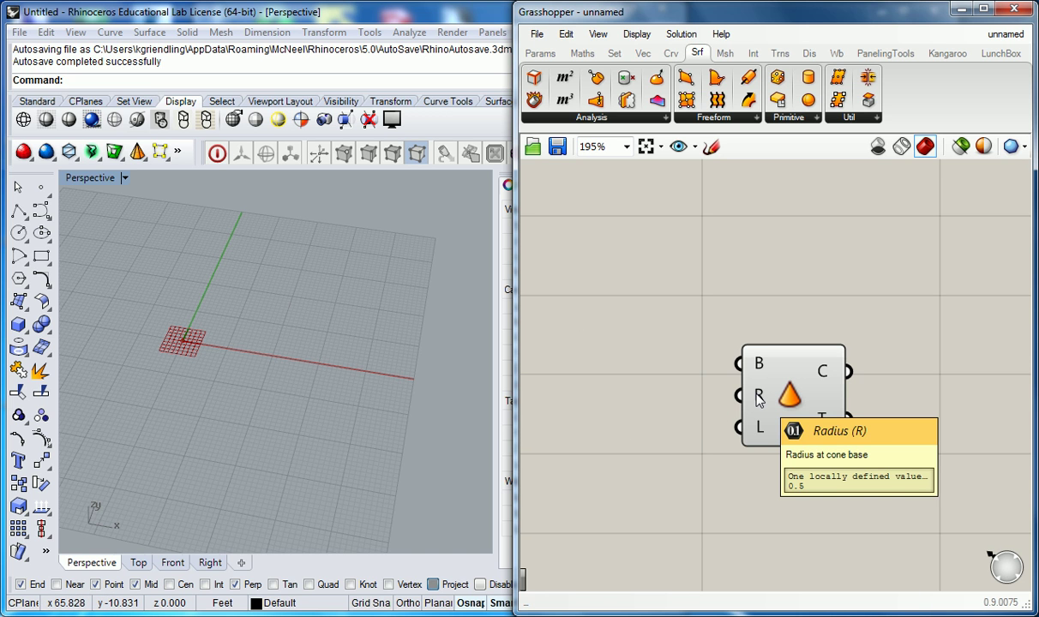
pyautogui.moveTo(758, 428)
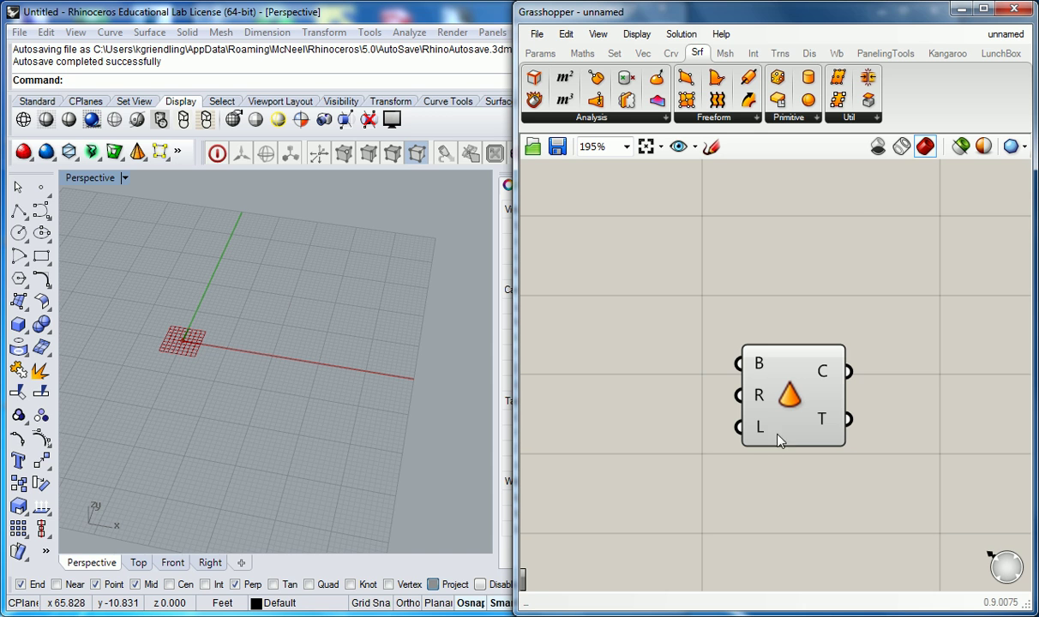
# Move the Cone component to the right and pan the canvas.
pyautogui.scroll(-3, 802, 411)
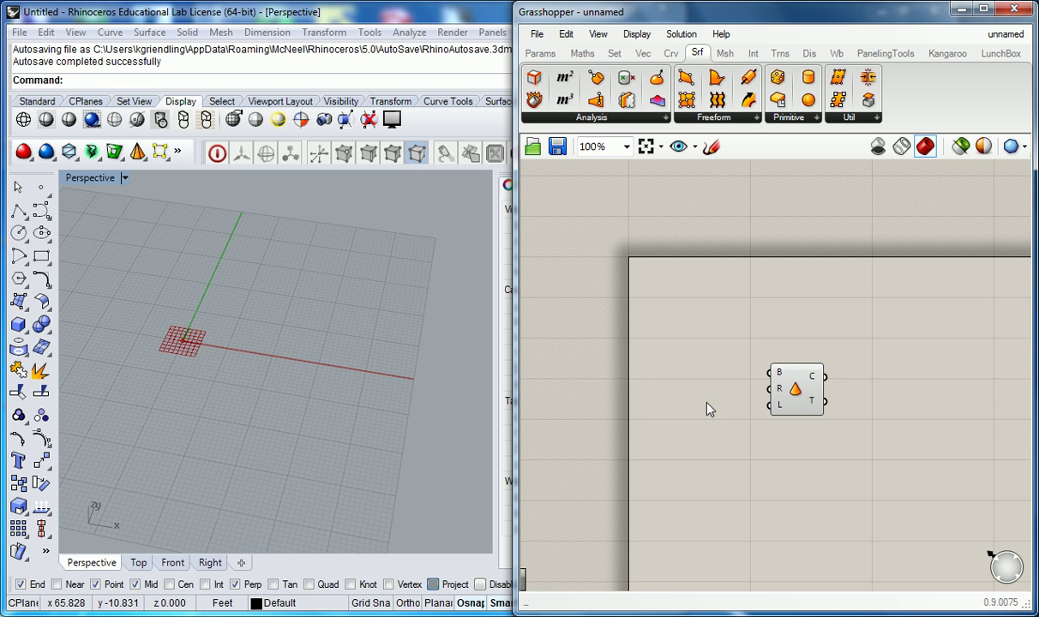
pyautogui.moveTo(812, 403); pyautogui.dragTo(964, 403)
pyautogui.click(805, 399)
pyautogui.moveTo(837, 394); pyautogui.dragTo(731, 366, button='right')
pyautogui.scroll(3, 818, 360)
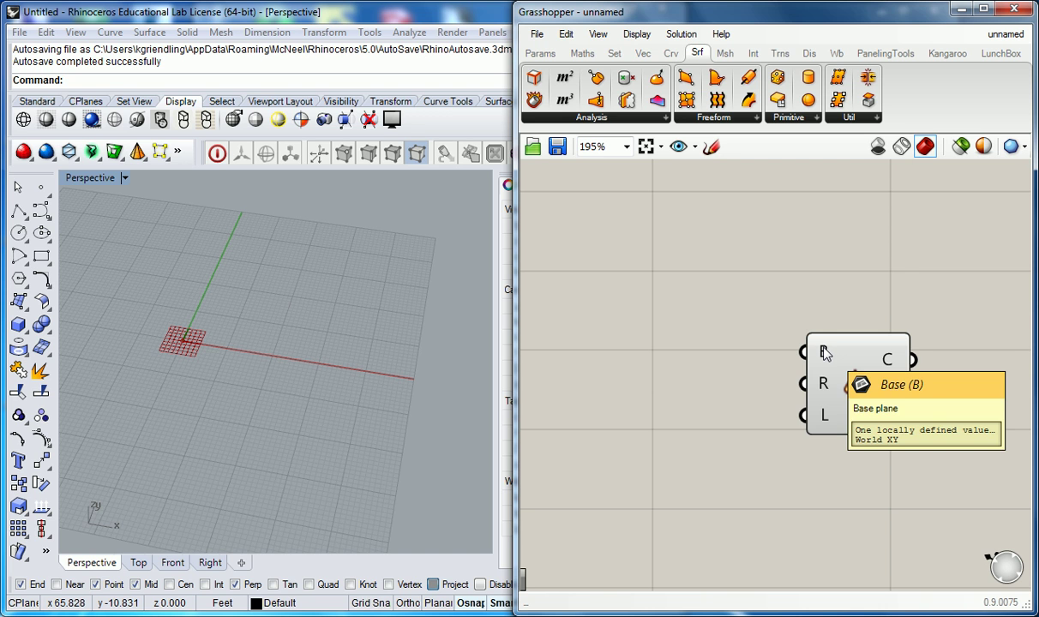
pyautogui.scroll(-3, 673, 390)
# Create a 0–10 slider at 10 with '0<10<10' and wire it into the Cone's R input.
pyautogui.doubleClick(628, 377)
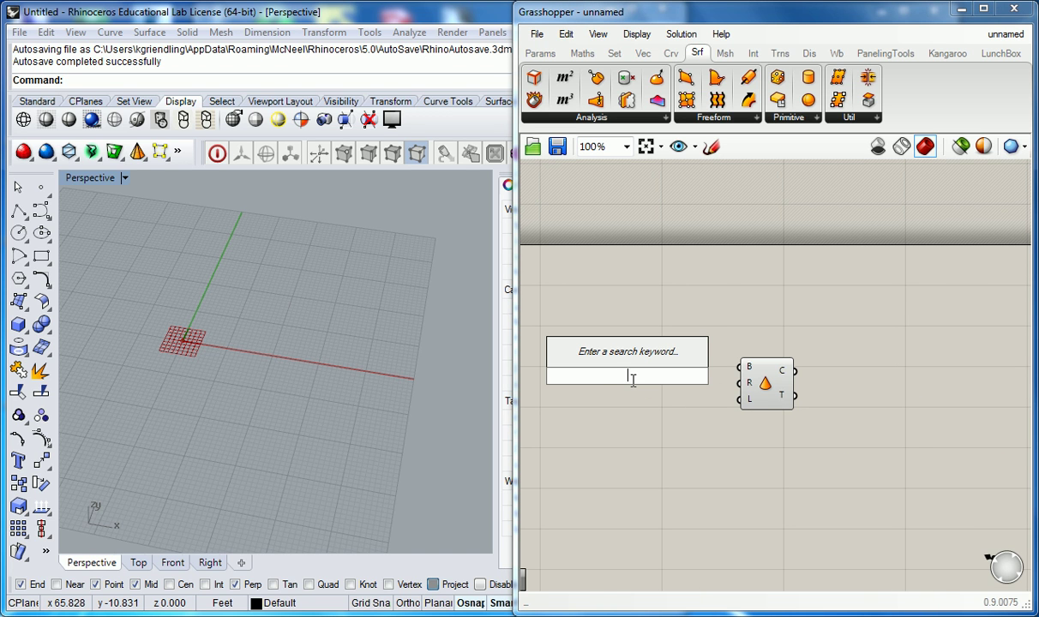
pyautogui.write('0<10<')
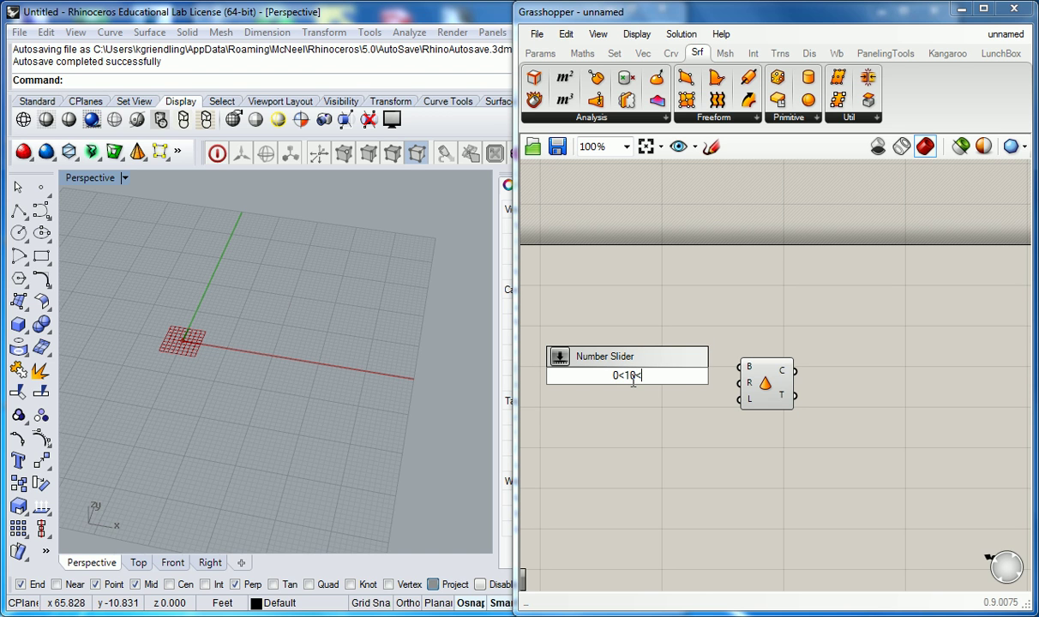
pyautogui.write('10')
pyautogui.press('Return')
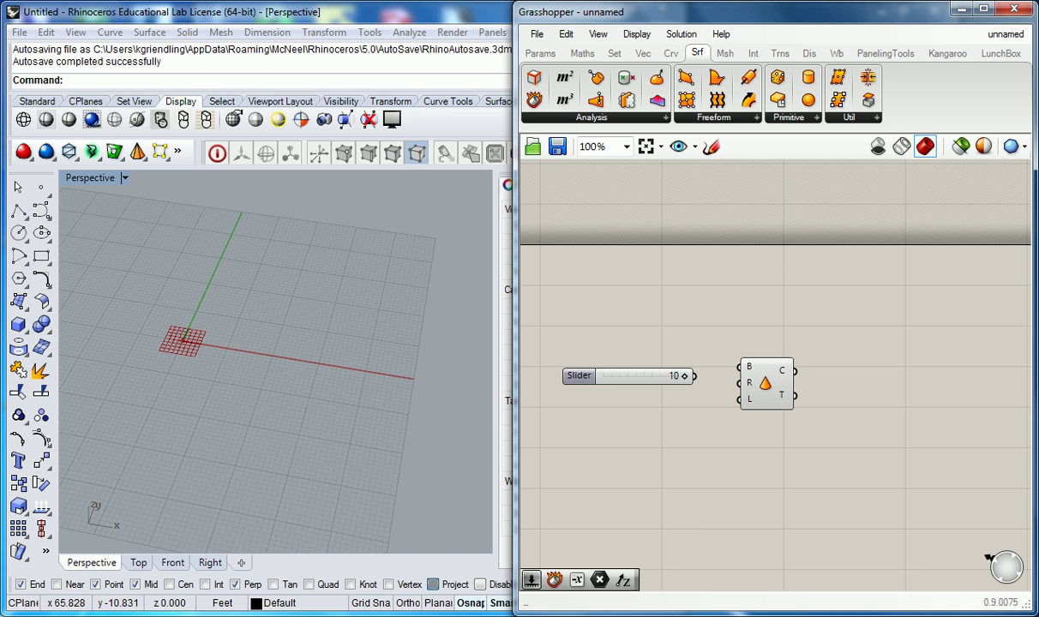
pyautogui.moveTo(701, 384); pyautogui.dragTo(740, 384)
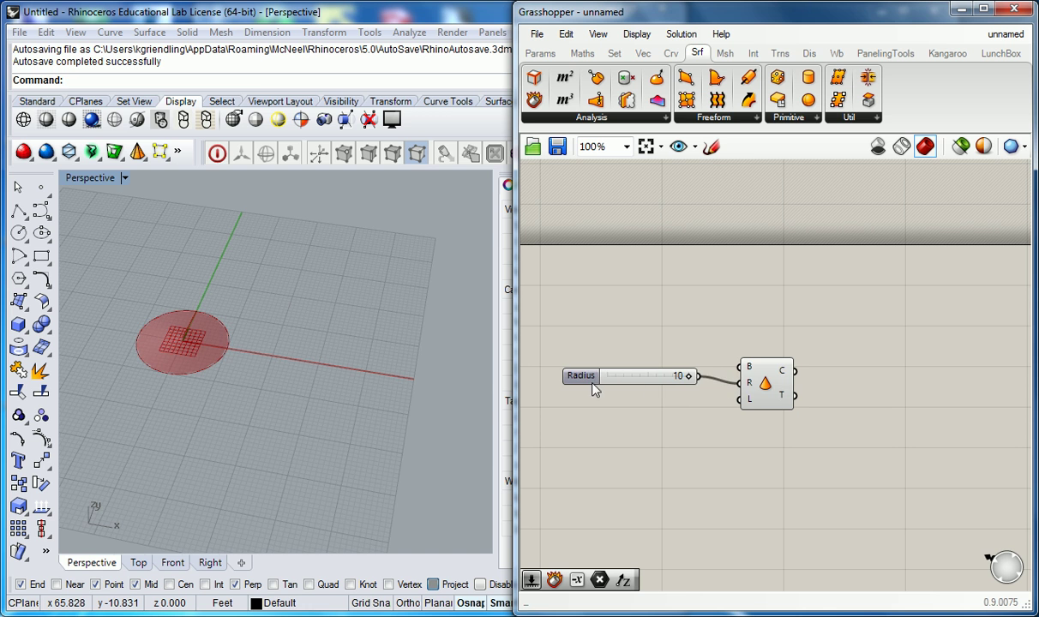
pyautogui.moveTo(576, 377); pyautogui.dragTo(569, 390)
pyautogui.scroll(5, 216, 332)
pyautogui.scroll(-3, 336, 413)
pyautogui.scroll(3, 309, 420)
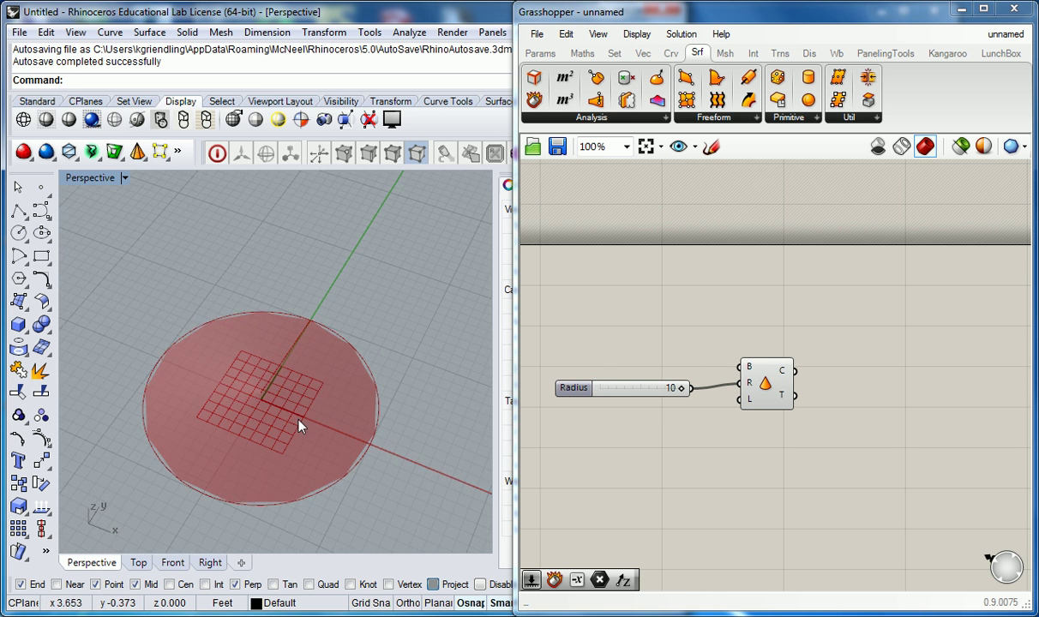
pyautogui.scroll(-1, 302, 425)
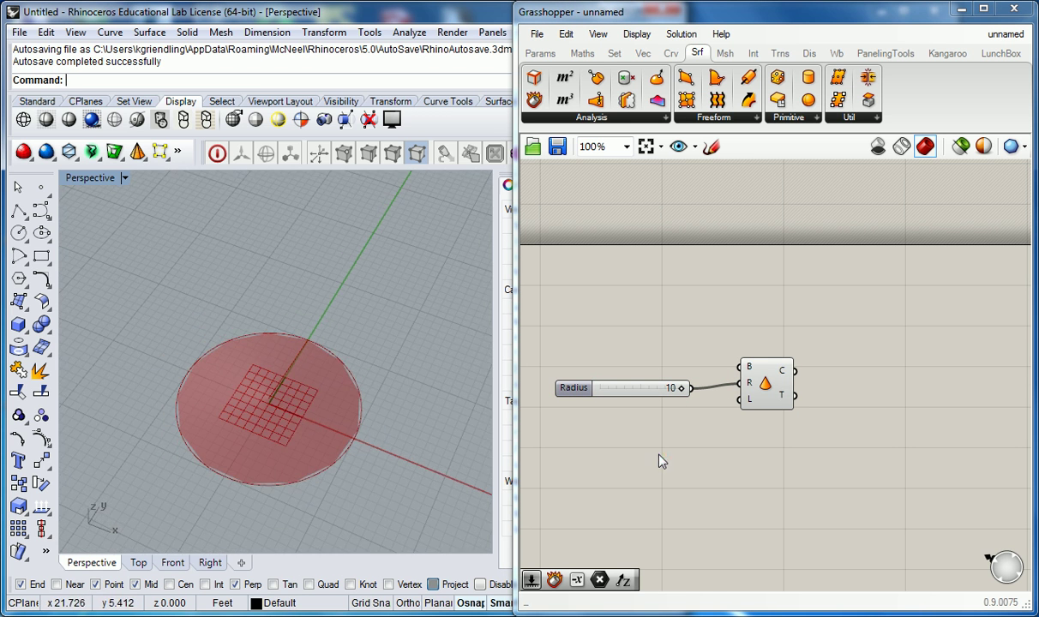
pyautogui.click(583, 380)
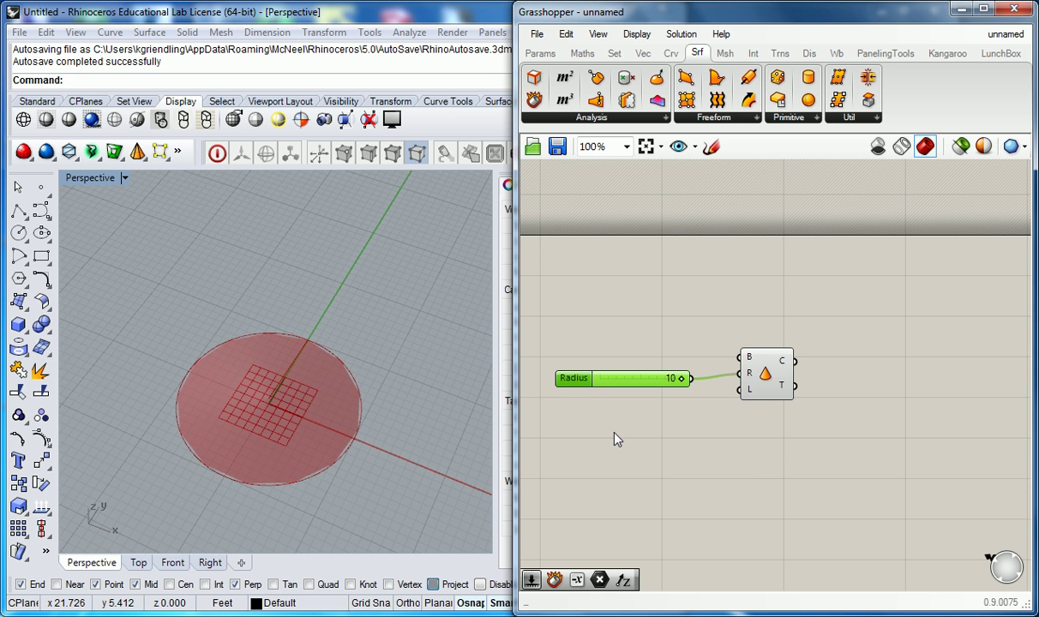
# Copy the Radius slider and wire the copy into the Cone's L input.
pyautogui.keyDown('alt'); pyautogui.moveTo(570, 384); pyautogui.dragTo(574, 411); pyautogui.keyUp('alt')
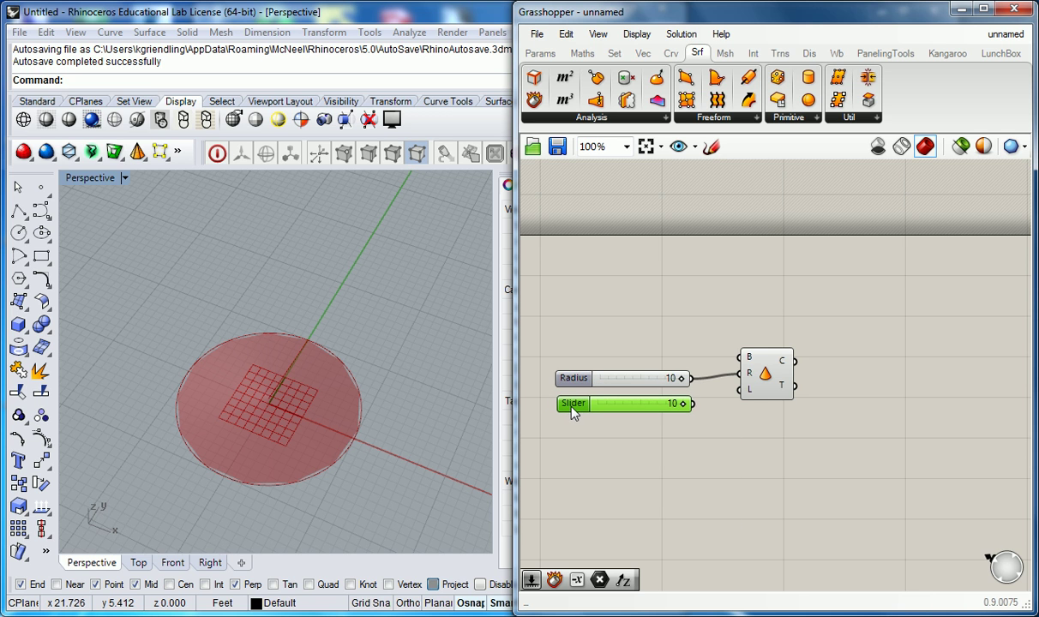
pyautogui.moveTo(694, 402); pyautogui.dragTo(740, 390)
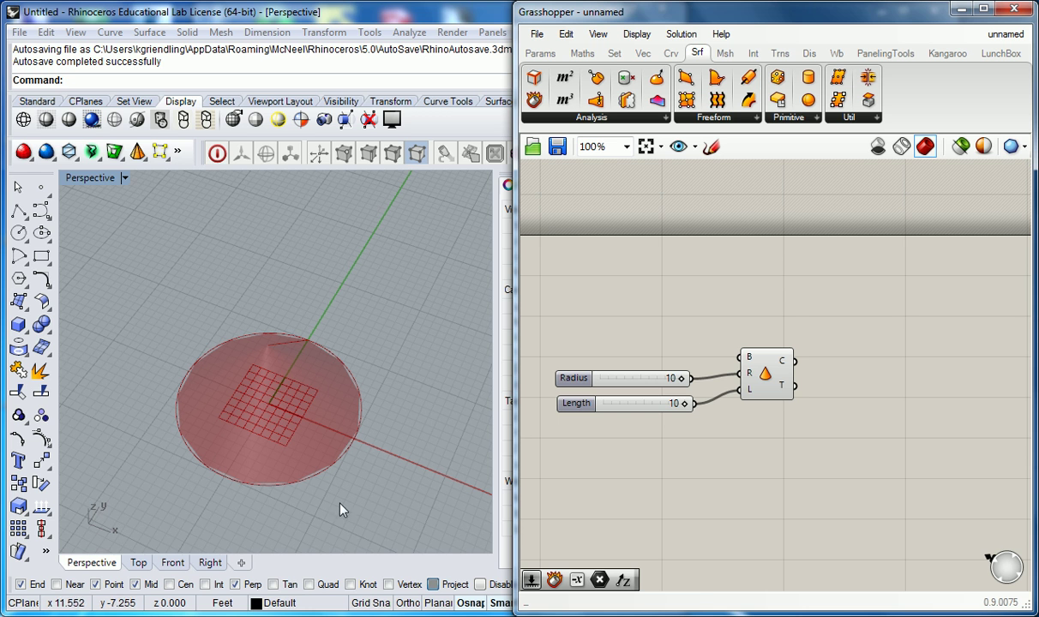
pyautogui.moveTo(343, 503); pyautogui.dragTo(358, 394, button='right')
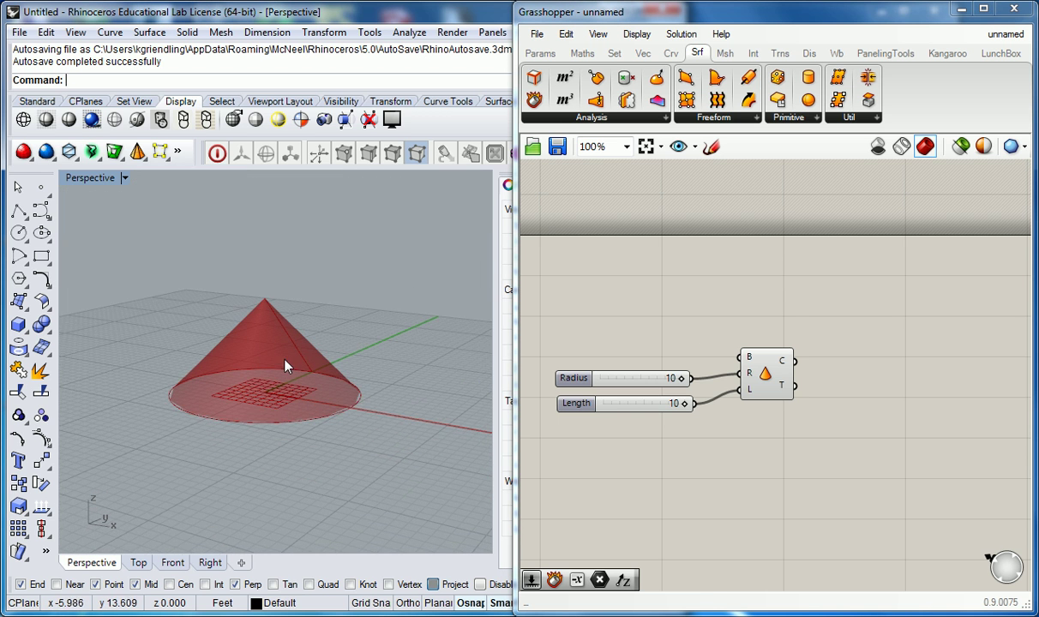
pyautogui.scroll(4, 285, 382)
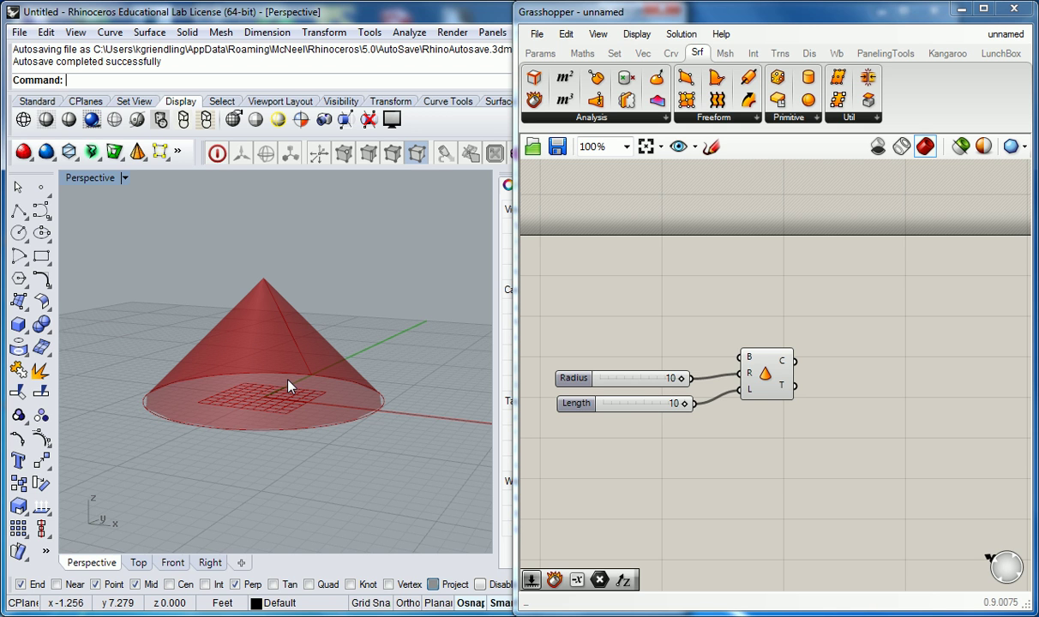
# Try different cone lengths with the Length slider and orbit the Rhino view.
pyautogui.moveTo(683, 408); pyautogui.dragTo(624, 379)
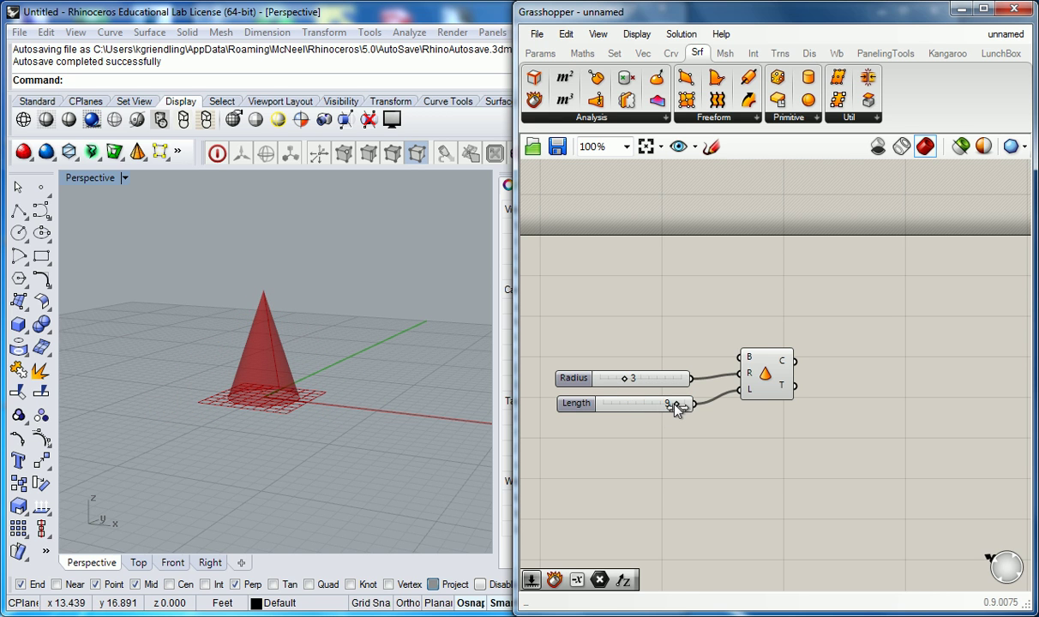
pyautogui.moveTo(673, 404)
pyautogui.mouseDown()
pyautogui.moveTo(641, 404)
pyautogui.moveTo(686, 408)
pyautogui.mouseUp()
pyautogui.click(286, 260)
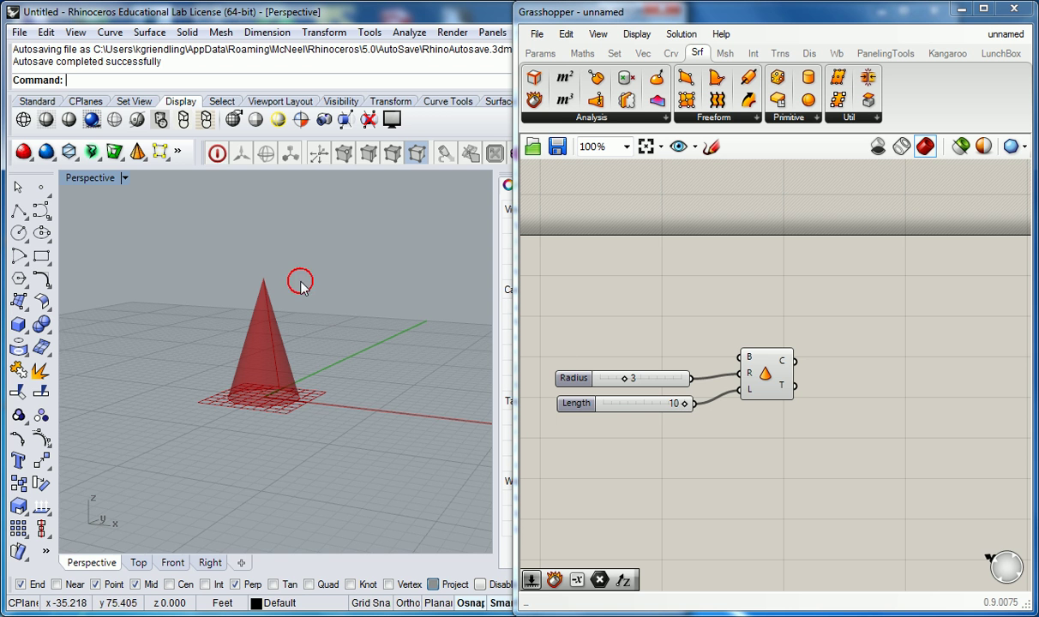
pyautogui.moveTo(286, 260); pyautogui.dragTo(346, 292, button='right')
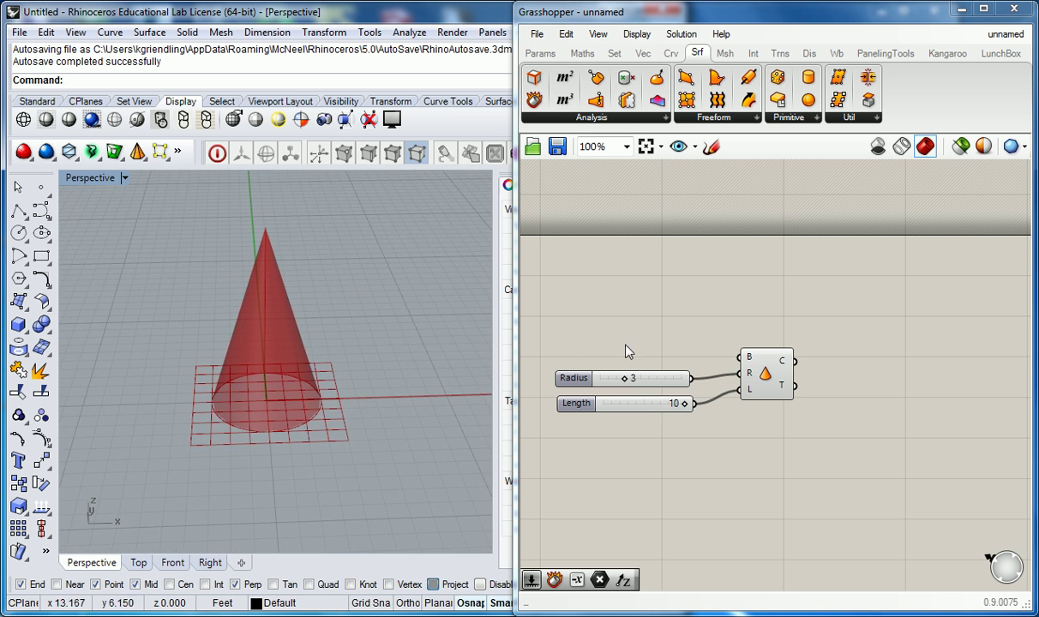
pyautogui.click(649, 341)
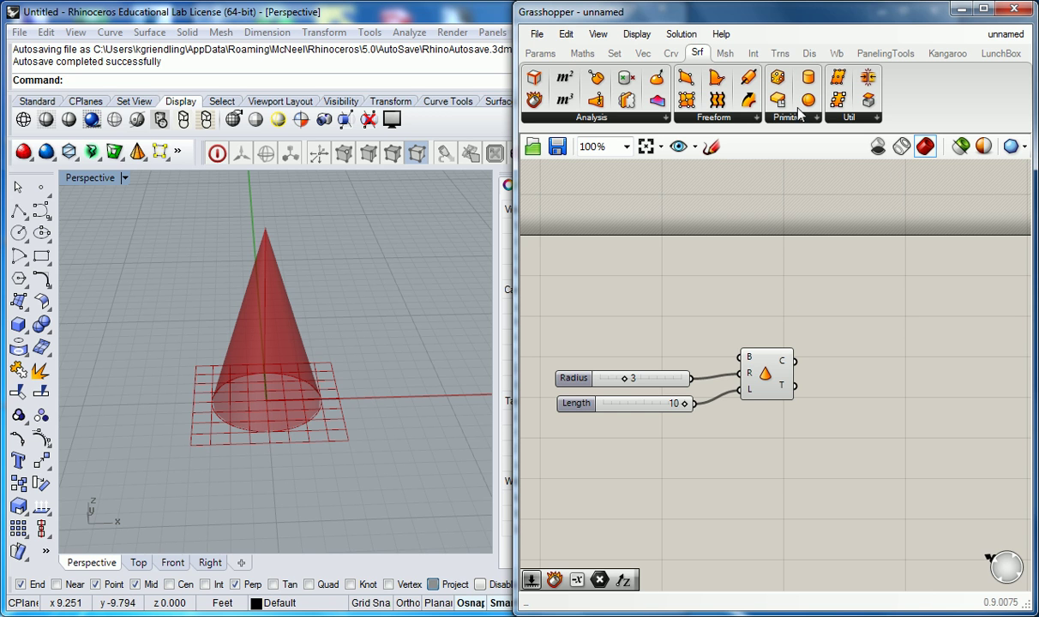
pyautogui.click(764, 116)
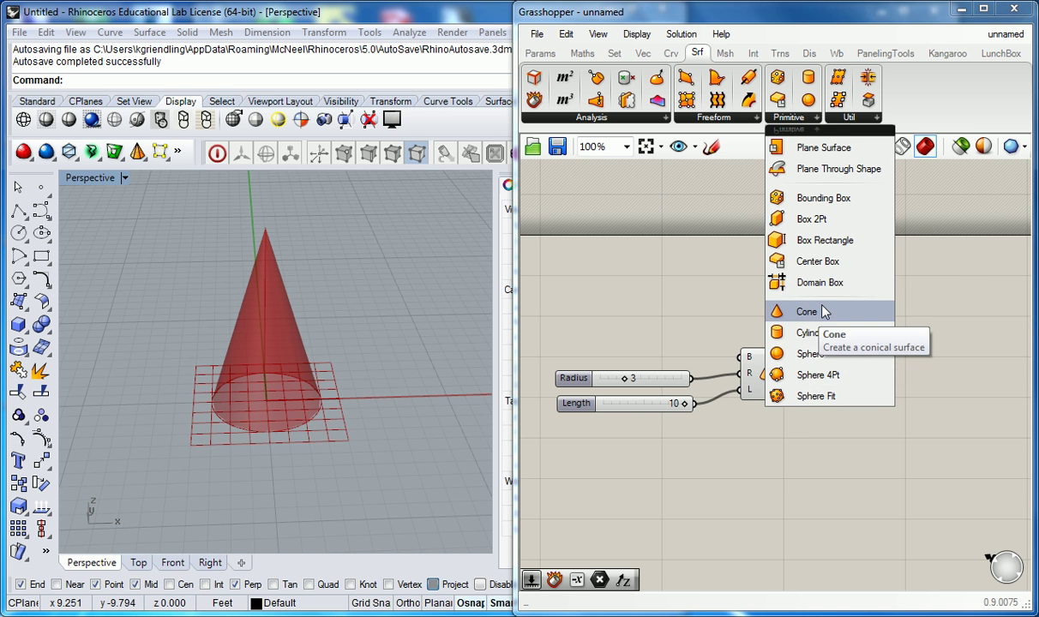
pyautogui.click(718, 431)
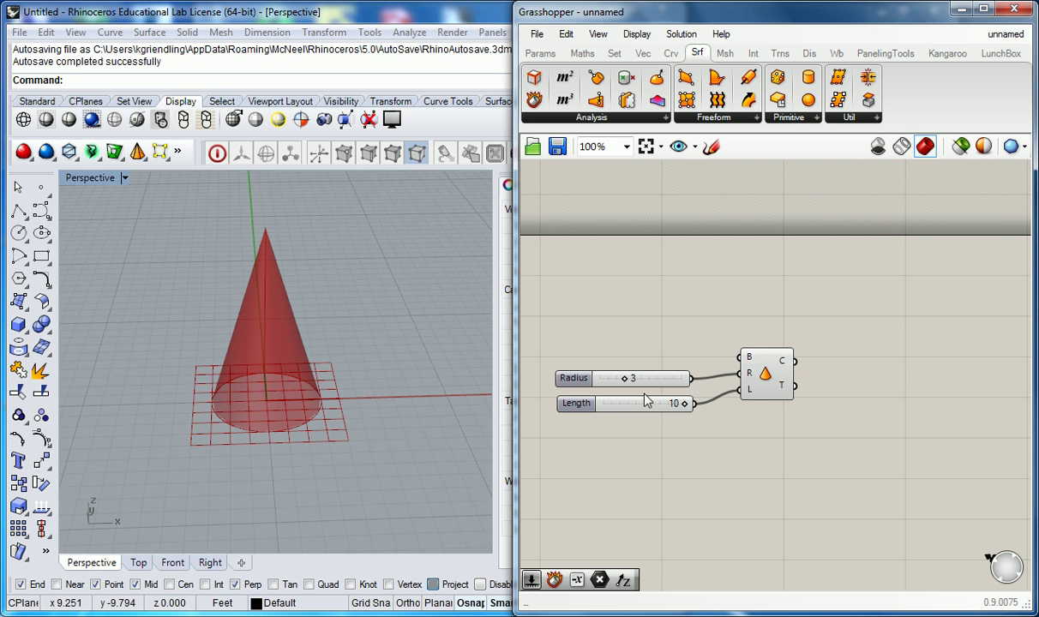
pyautogui.click(771, 118)
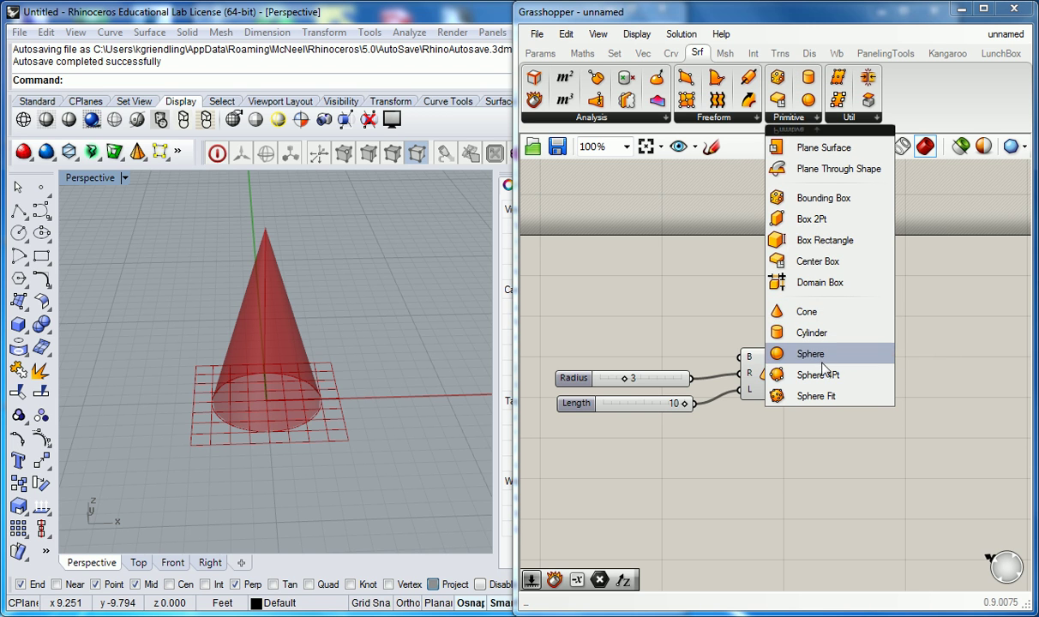
pyautogui.click(813, 220)
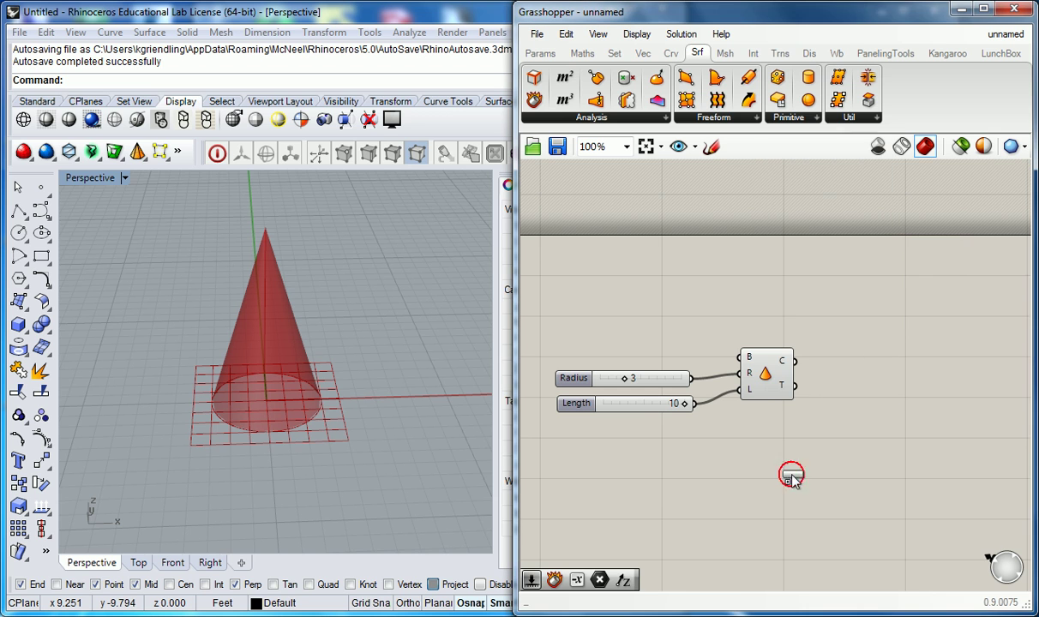
pyautogui.click(783, 477)
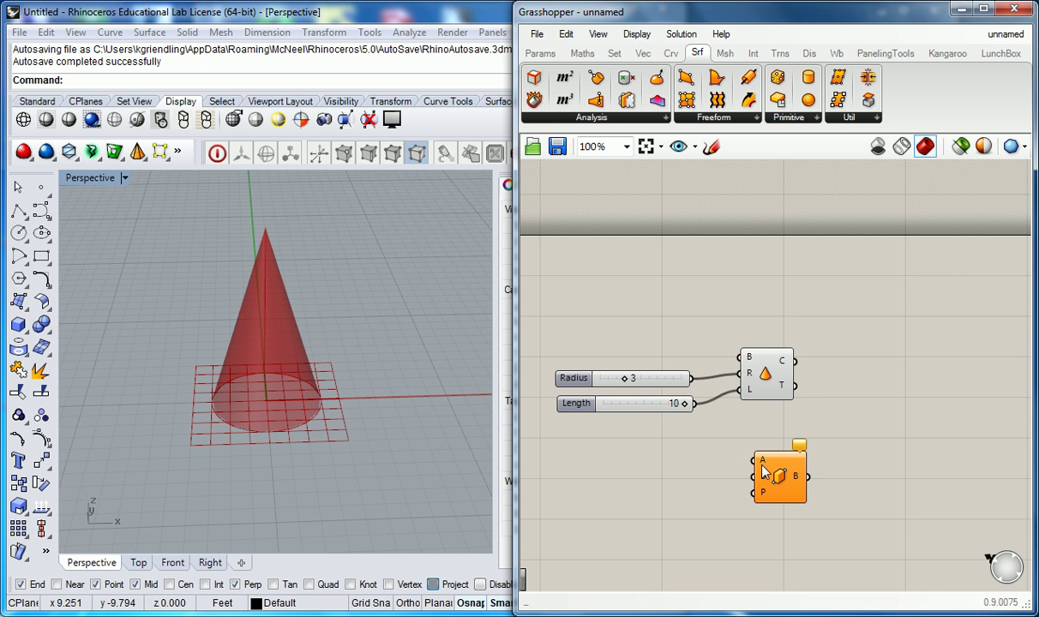
pyautogui.click(781, 472)
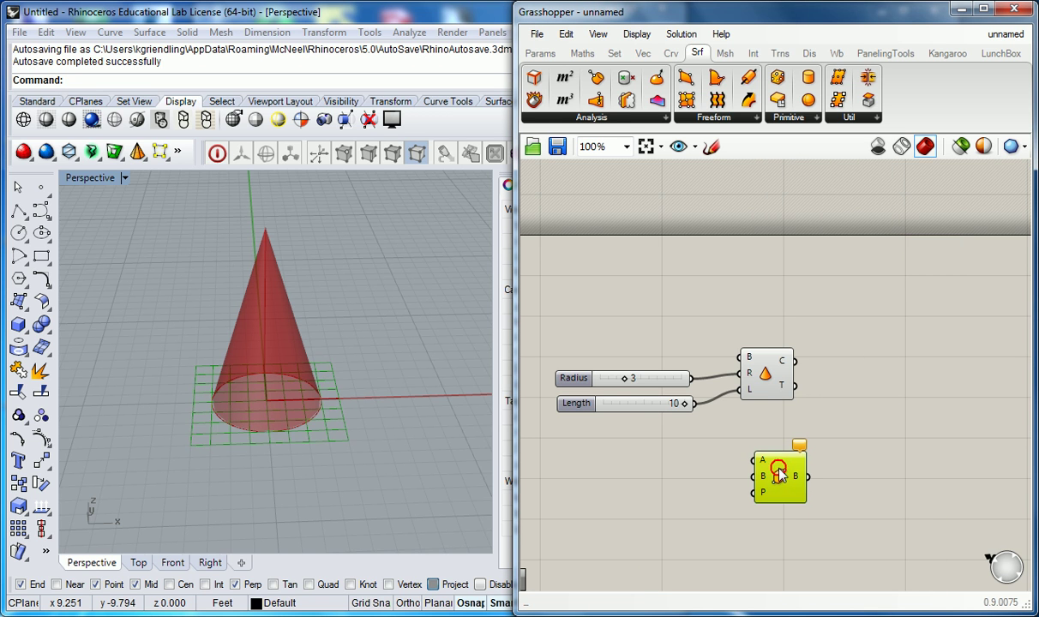
pyautogui.press('Delete')
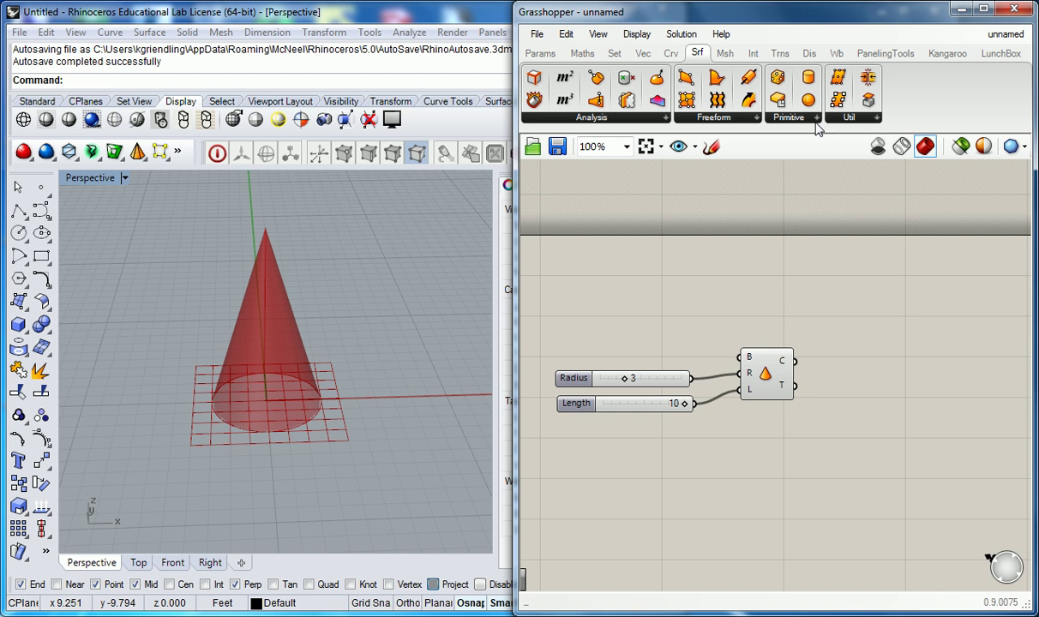
pyautogui.click(776, 117)
pyautogui.click(626, 328)
pyautogui.moveTo(723, 325); pyautogui.dragTo(829, 236, button='right')
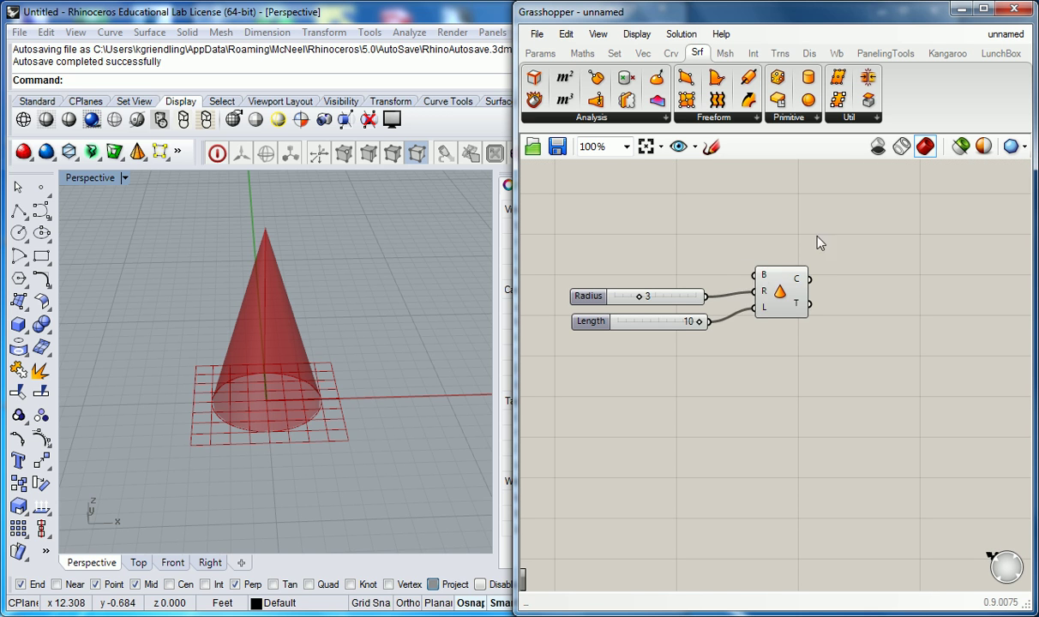
pyautogui.moveTo(829, 233); pyautogui.dragTo(759, 317)
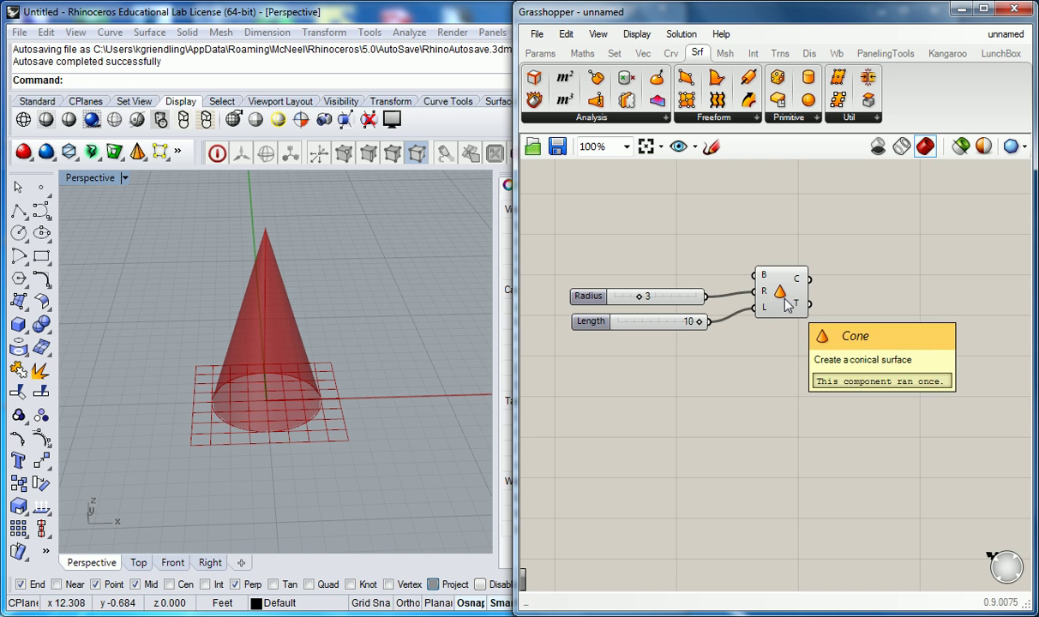
pyautogui.scroll(3, 790, 300)
pyautogui.scroll(-3, 793, 298)
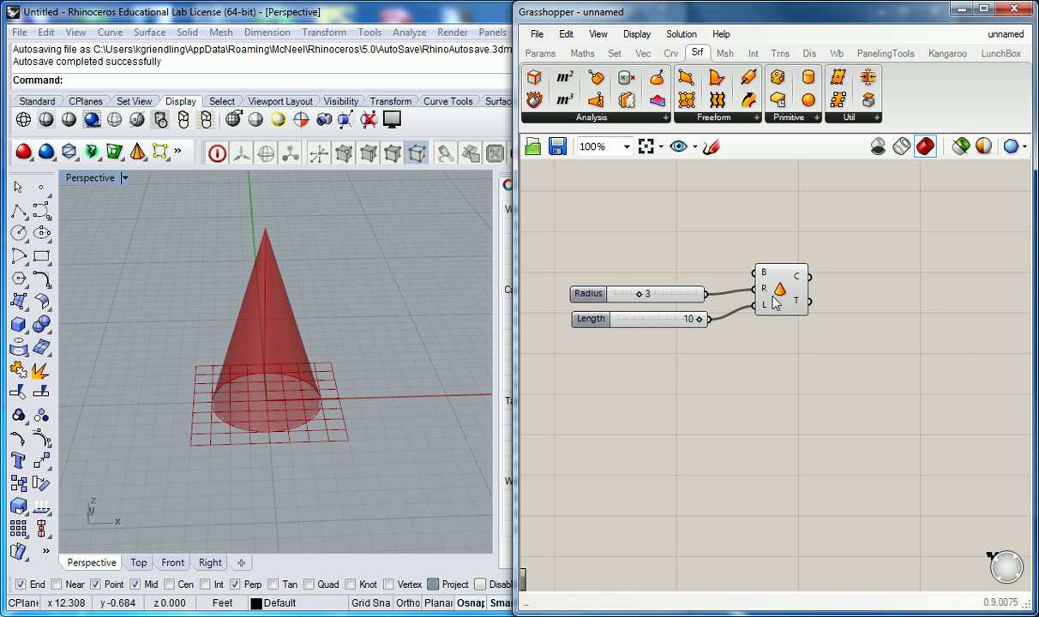
pyautogui.click(816, 279)
pyautogui.moveTo(816, 279); pyautogui.dragTo(820, 266)
pyautogui.click(774, 246)
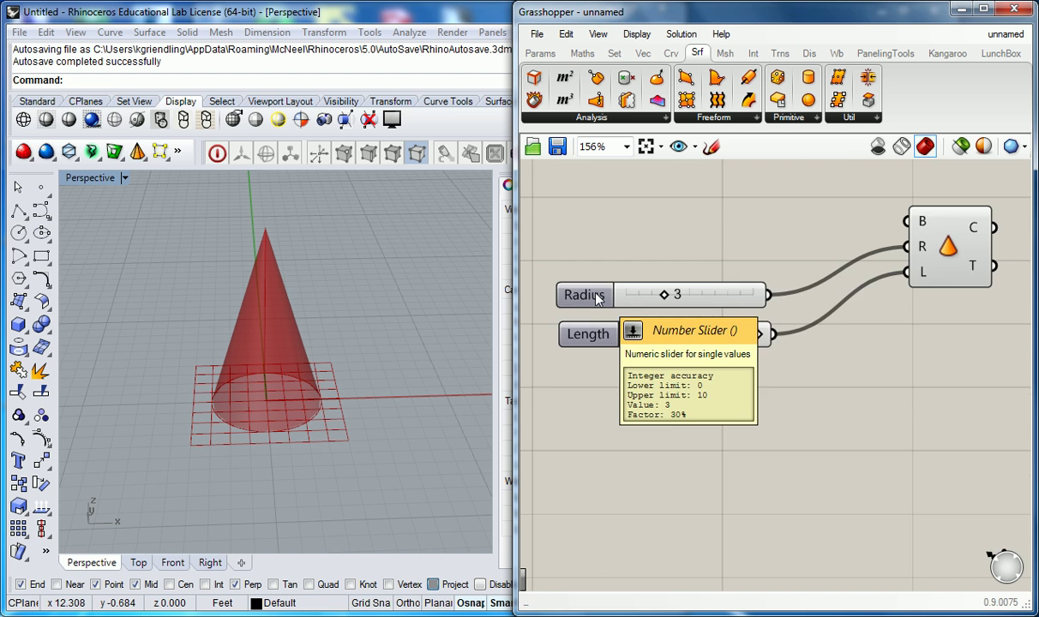
pyautogui.moveTo(612, 309); pyautogui.dragTo(623, 293, button='right')
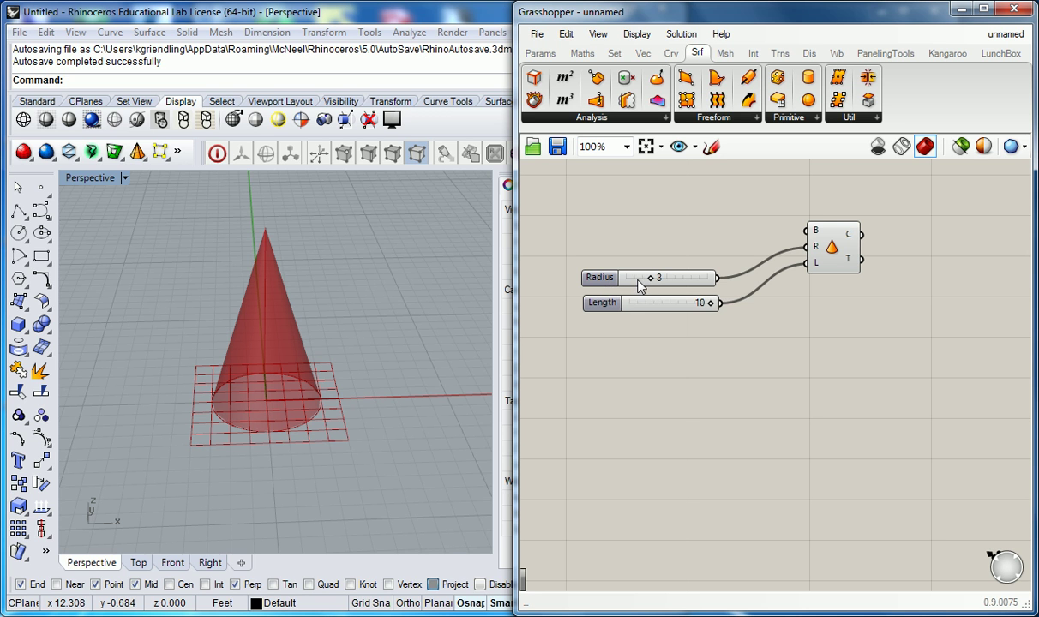
# Enter 10 as the Radius slider value and open its settings showing the 0–10 domain.
pyautogui.click(606, 278)
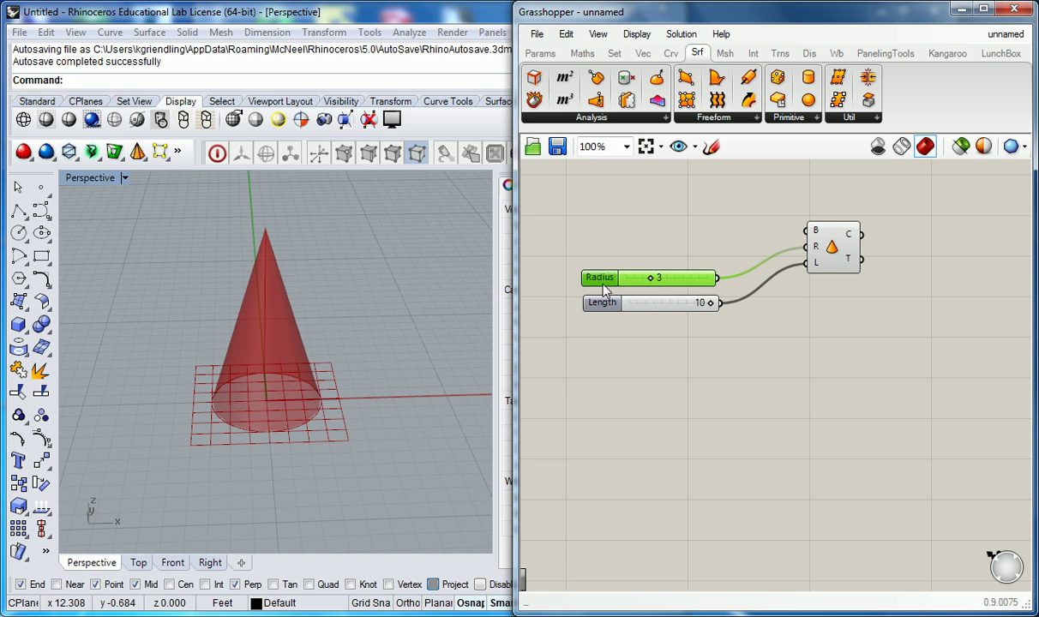
pyautogui.doubleClick(673, 278)
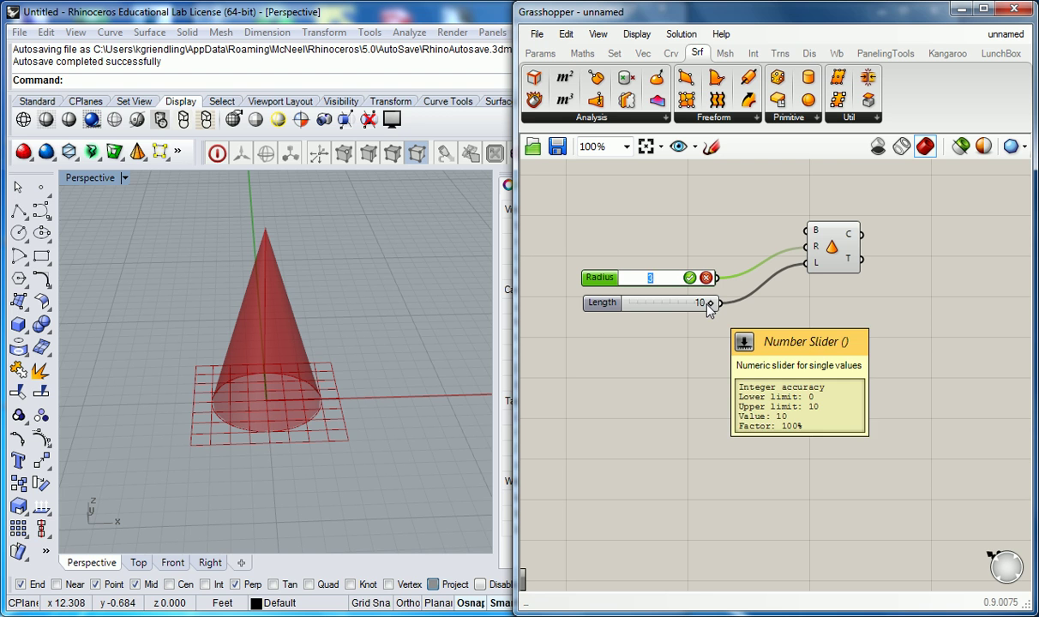
pyautogui.write('10')
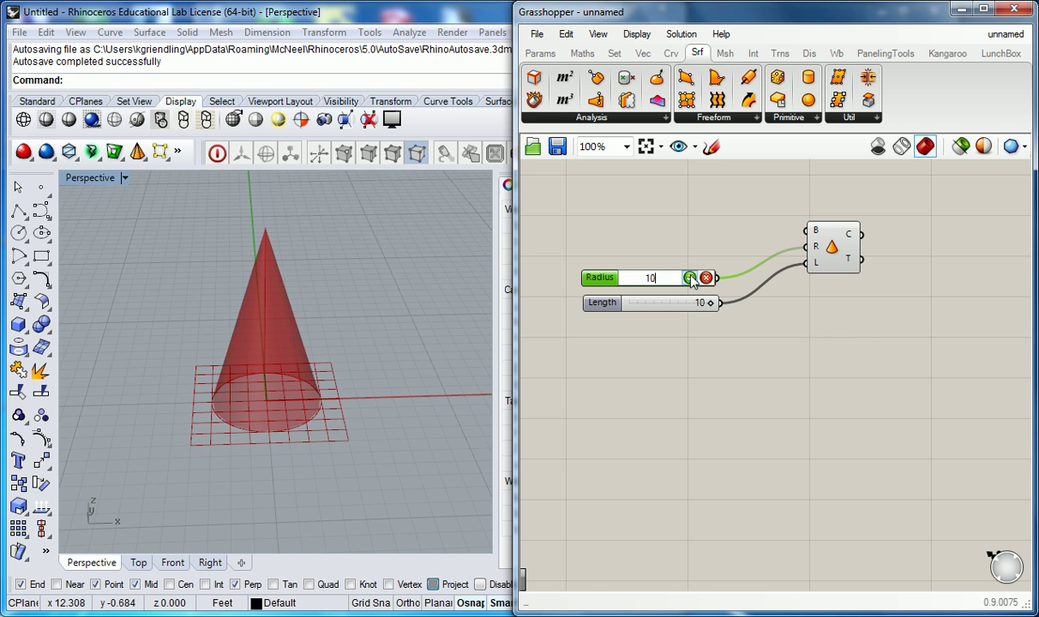
pyautogui.click(691, 278)
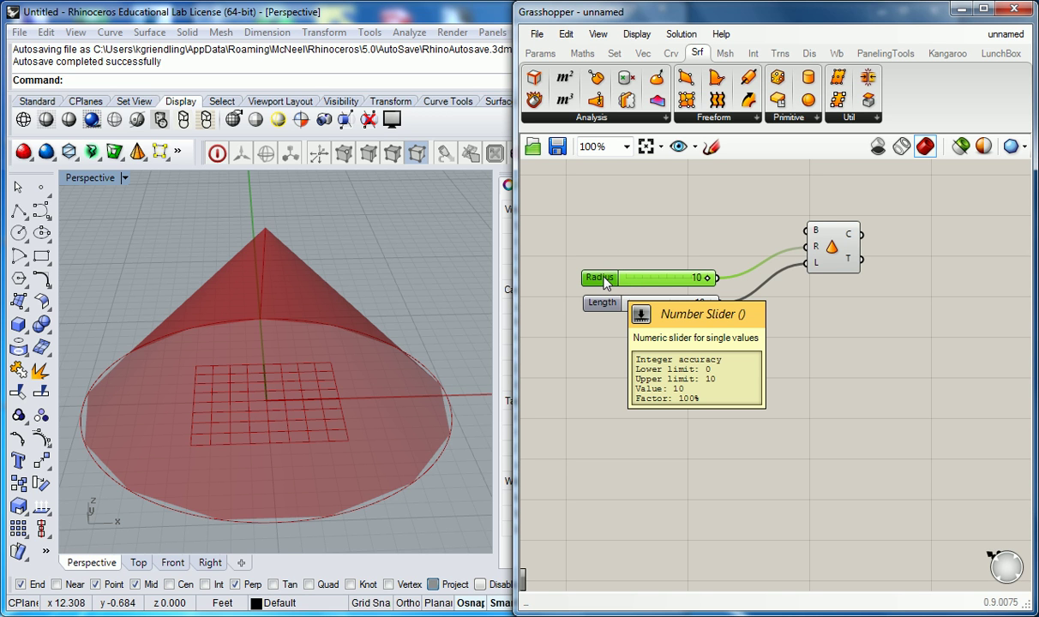
pyautogui.doubleClick(606, 283)
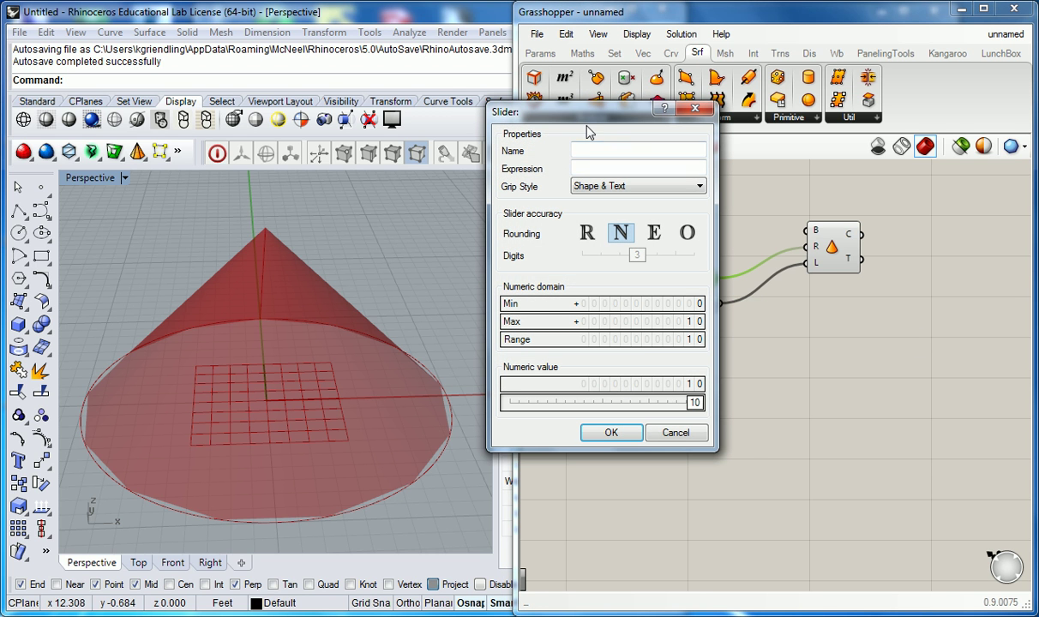
pyautogui.moveTo(592, 121); pyautogui.dragTo(645, 183)
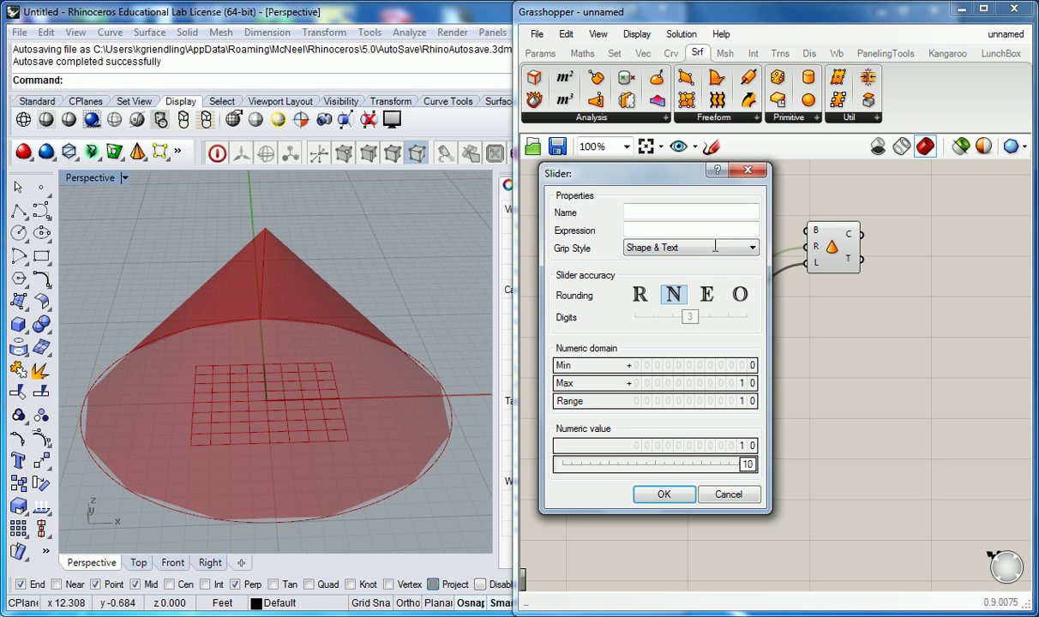
pyautogui.moveTo(666, 180); pyautogui.dragTo(905, 218)
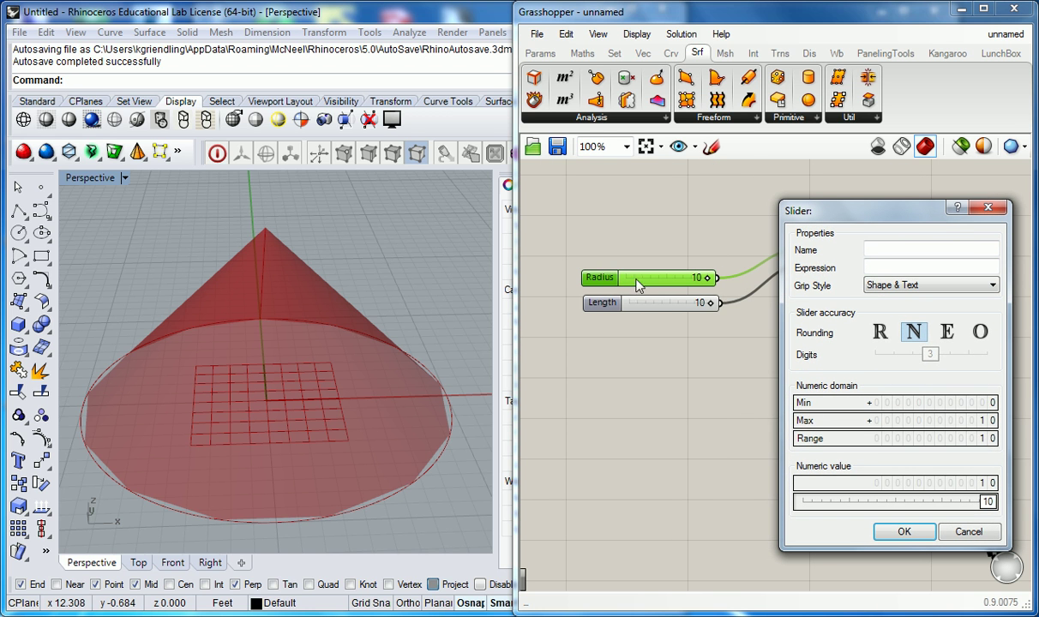
# Close the slider settings and add a new Number Slider from Params onto the canvas.
pyautogui.click(989, 209)
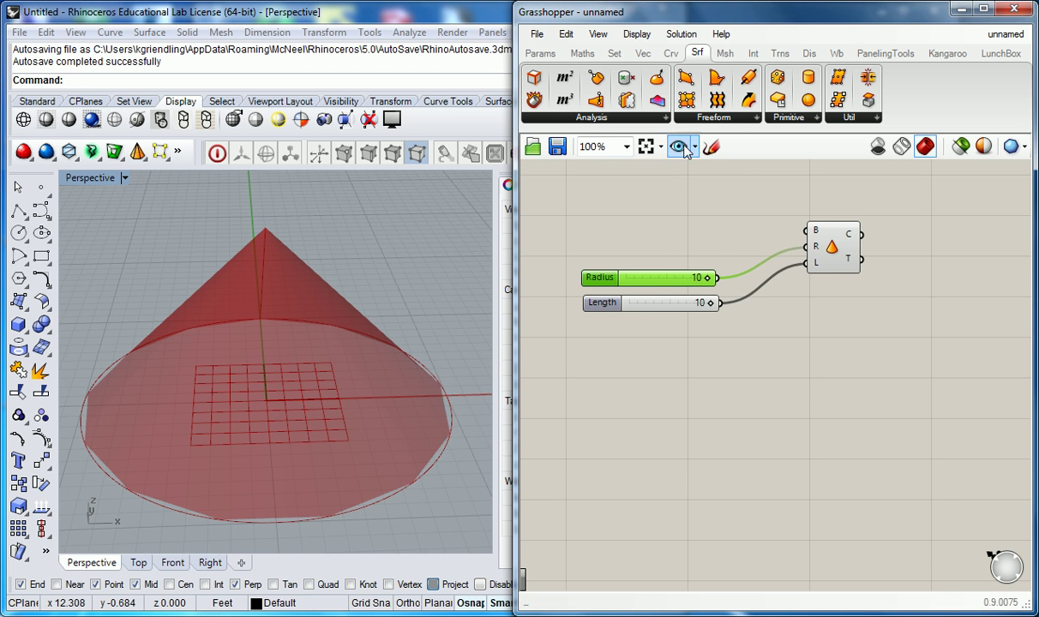
pyautogui.click(536, 52)
pyautogui.moveTo(744, 77); pyautogui.dragTo(598, 234)
# Delete the old Radius slider and wire the new 0.250 slider into the Cone's R input.
pyautogui.click(600, 278)
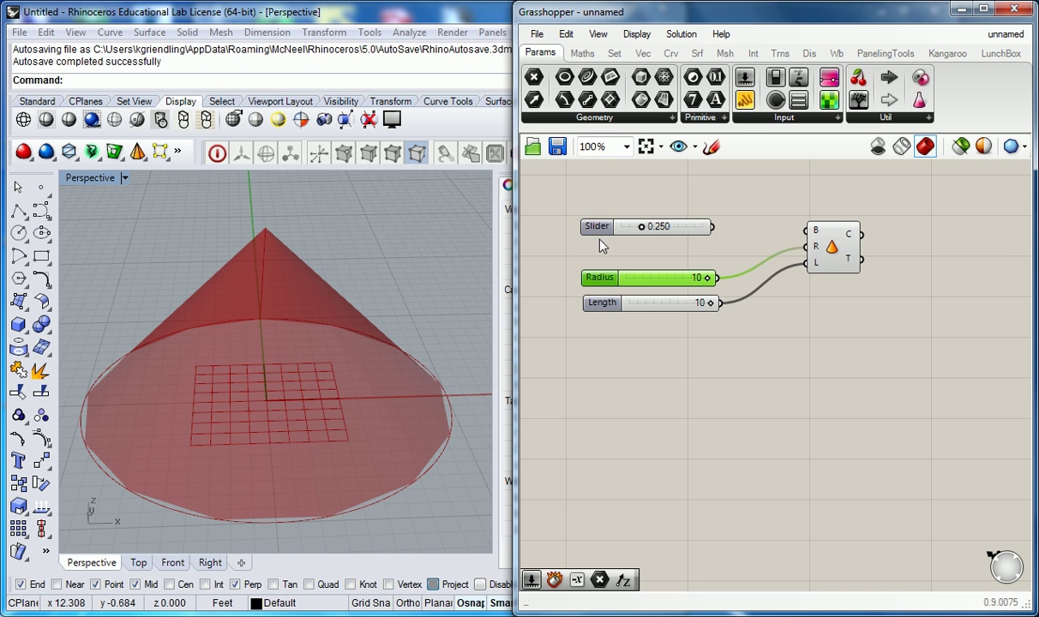
pyautogui.press('Delete')
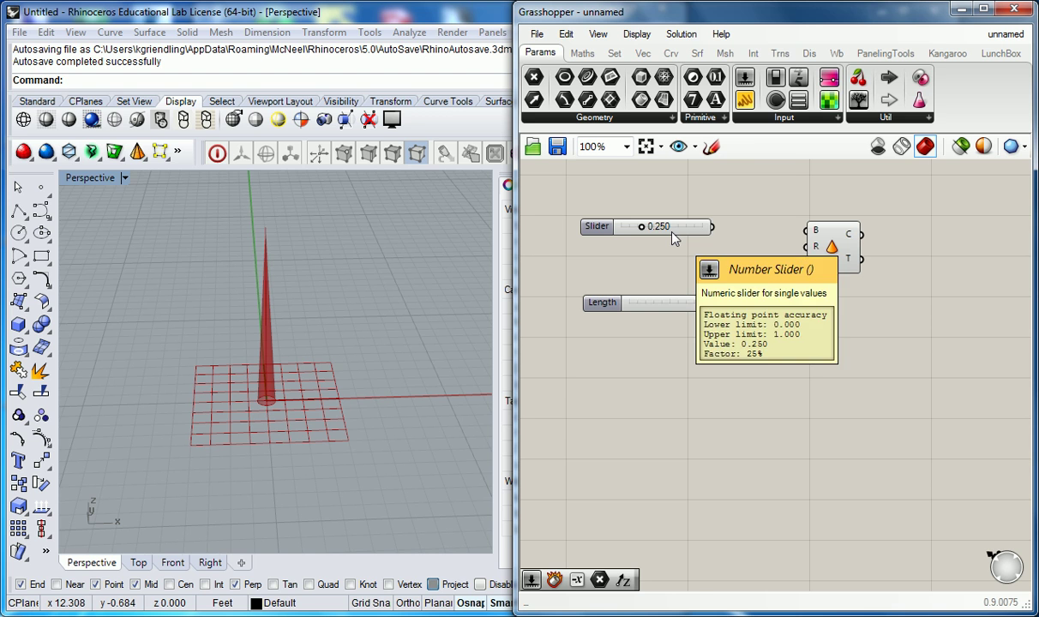
pyautogui.moveTo(713, 228); pyautogui.dragTo(805, 247)
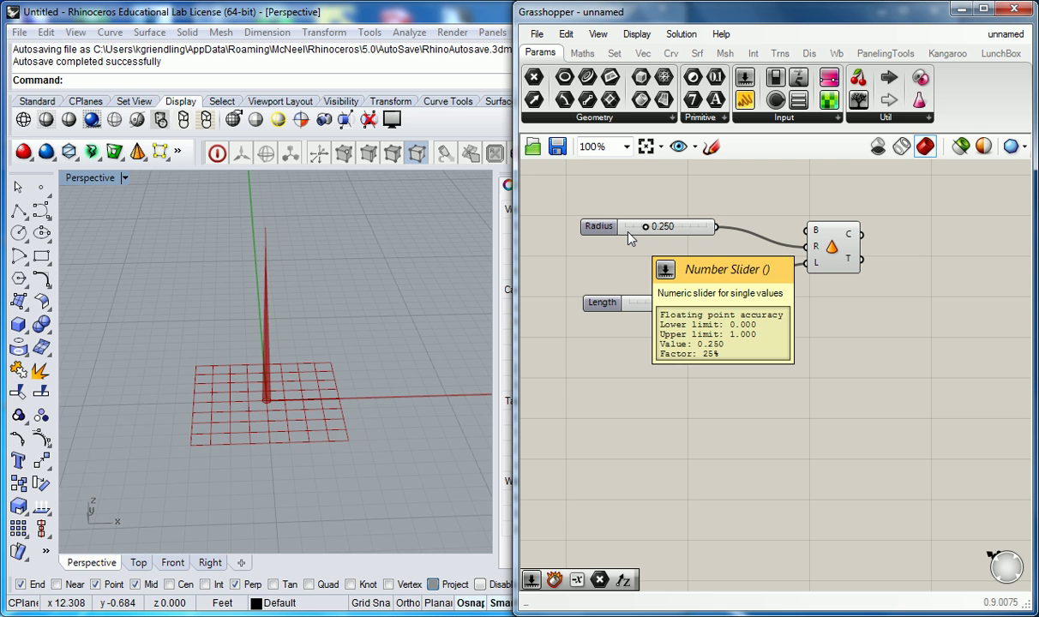
pyautogui.click(595, 226)
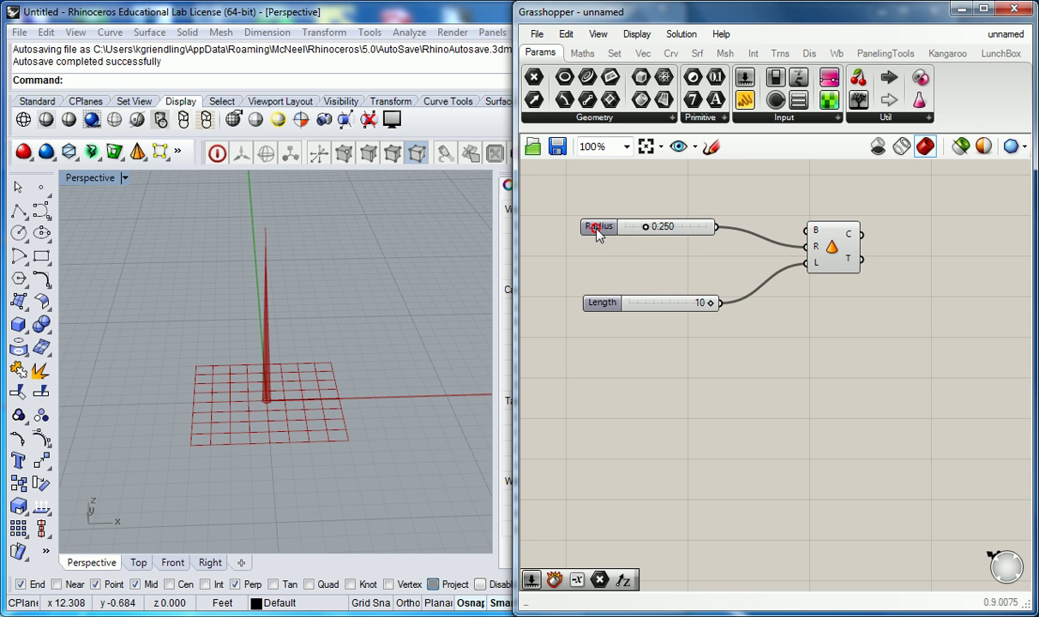
# Rename the radius slider to R-CONE through its Edit settings window.
pyautogui.rightClick(601, 228)
pyautogui.click(596, 226)
pyautogui.doubleClick(596, 225)
pyautogui.moveTo(606, 73); pyautogui.dragTo(889, 199)
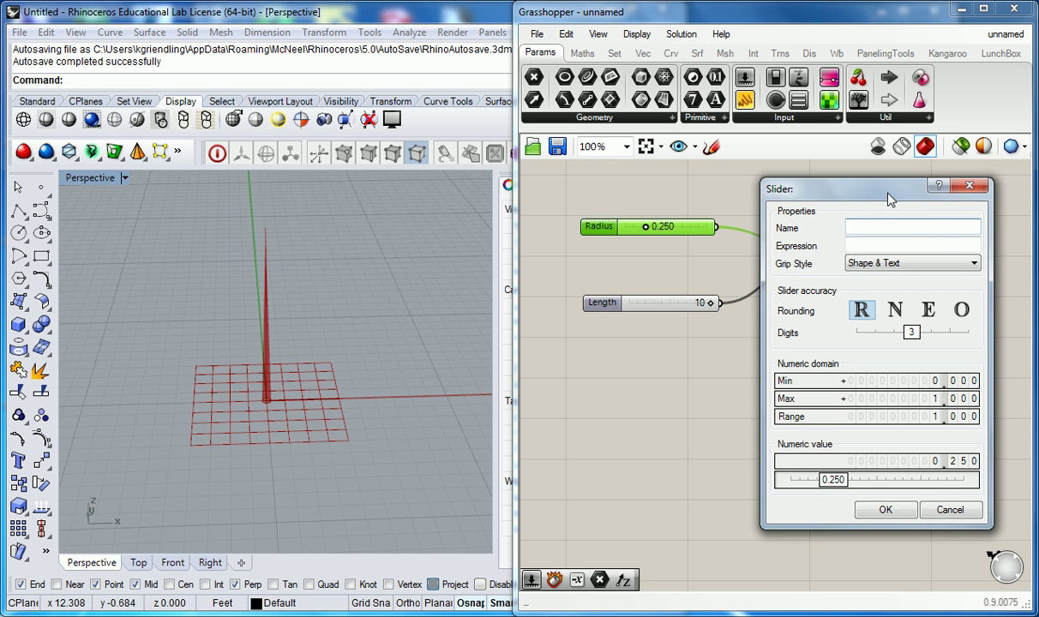
pyautogui.write('RADIUS CONE')
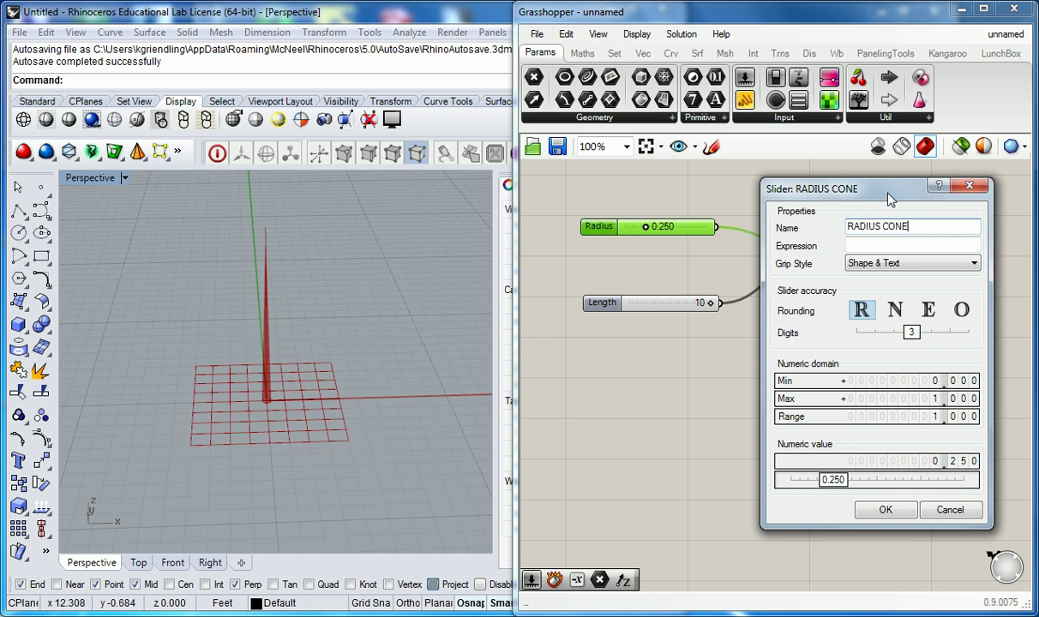
pyautogui.moveTo(880, 225); pyautogui.dragTo(855, 226)
pyautogui.write('-')
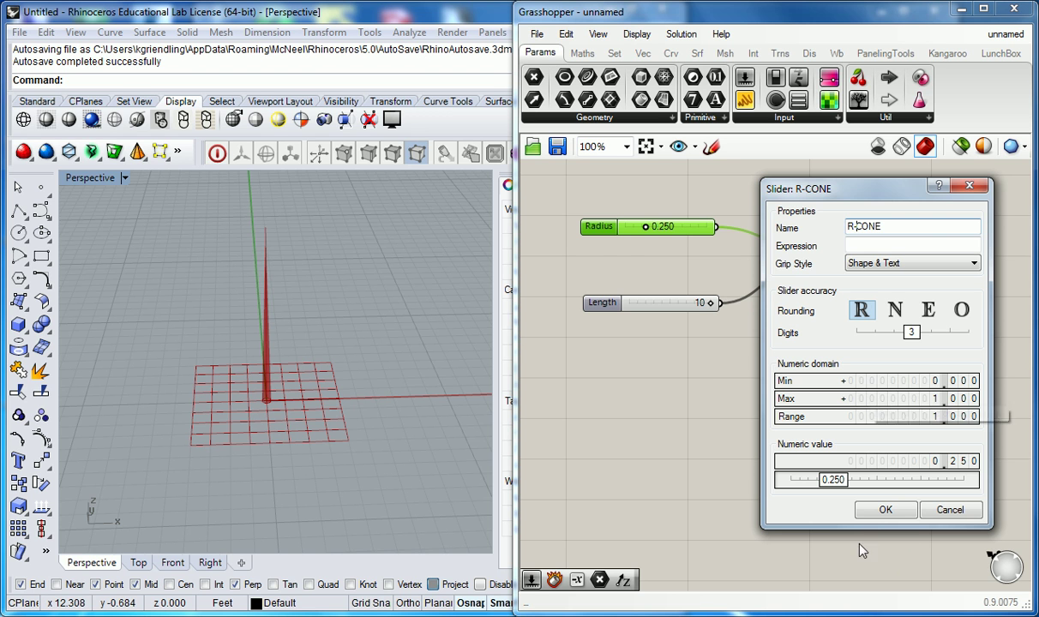
pyautogui.click(883, 509)
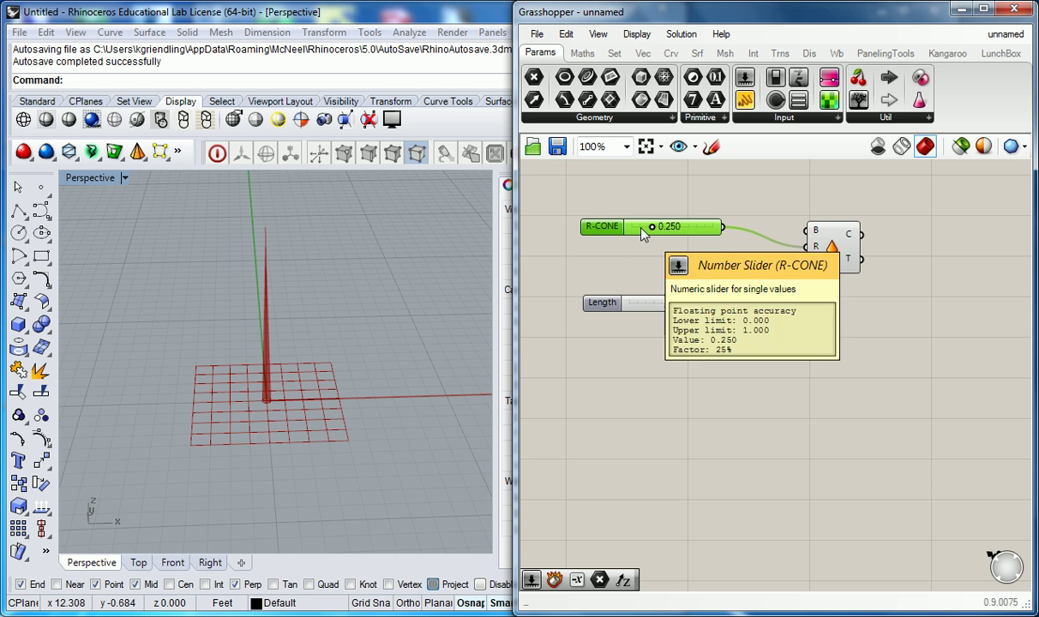
pyautogui.click(677, 272)
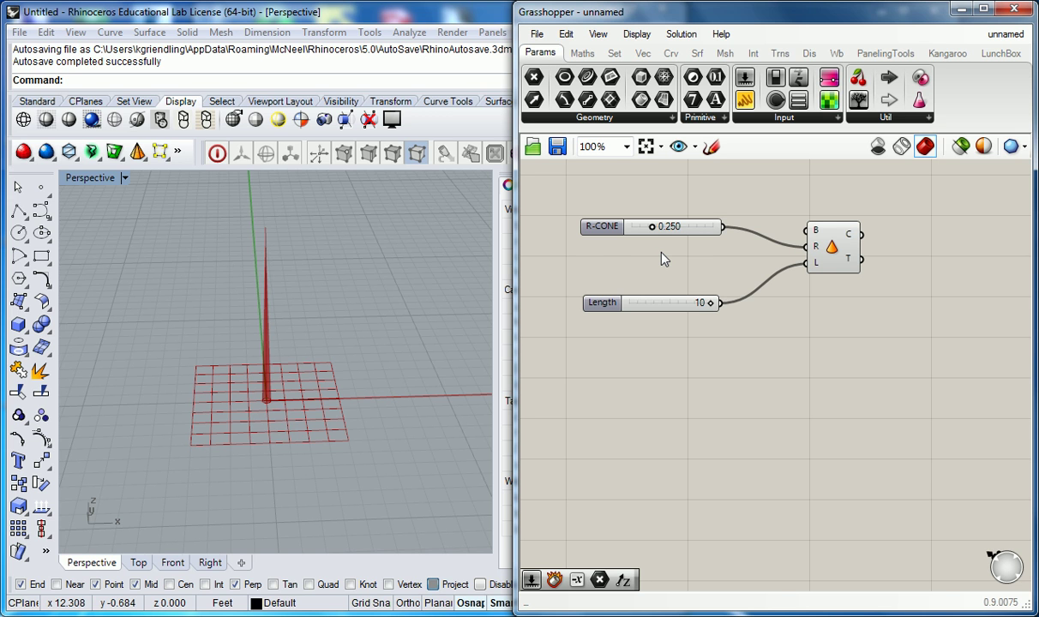
# Set the R-CONE slider to round floating-point values to 2 decimal digits.
pyautogui.doubleClick(604, 226)
pyautogui.moveTo(656, 59); pyautogui.dragTo(836, 175)
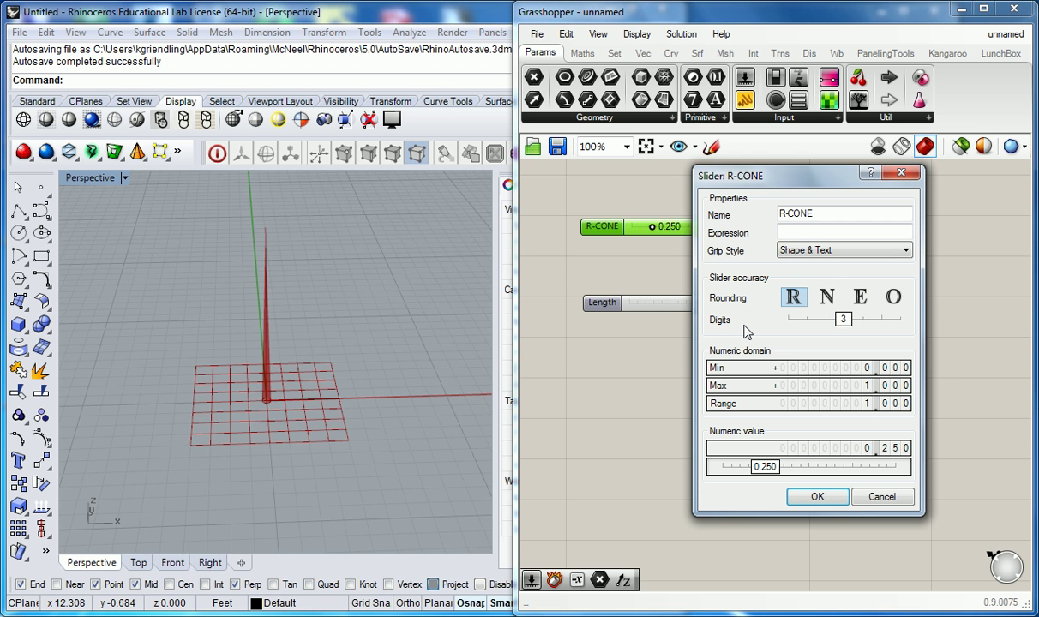
pyautogui.moveTo(842, 321); pyautogui.dragTo(1009, 336)
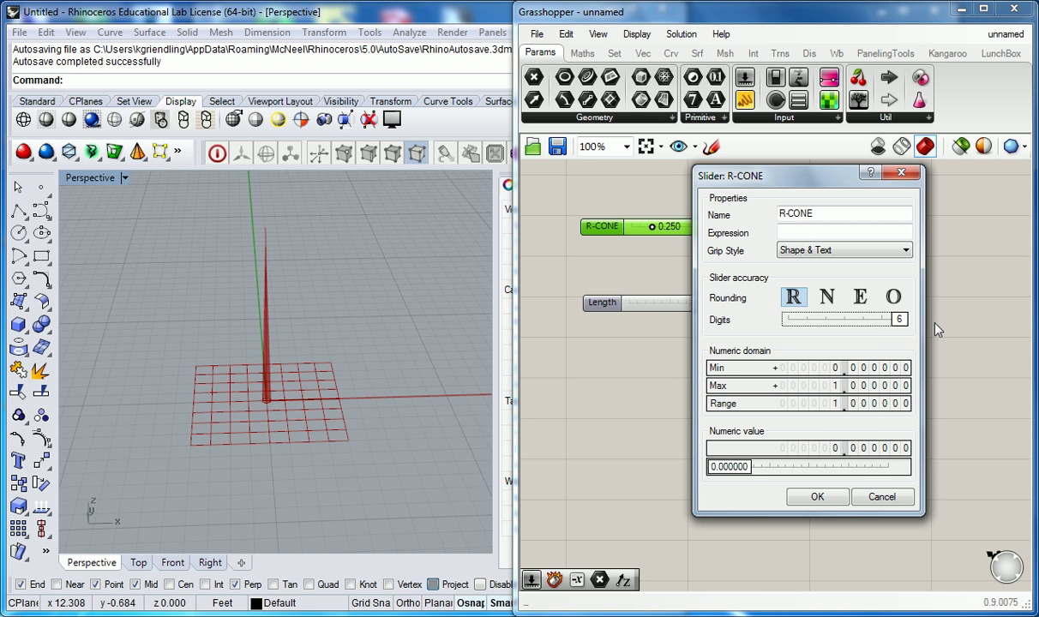
pyautogui.moveTo(934, 330); pyautogui.dragTo(845, 339)
pyautogui.click(782, 311)
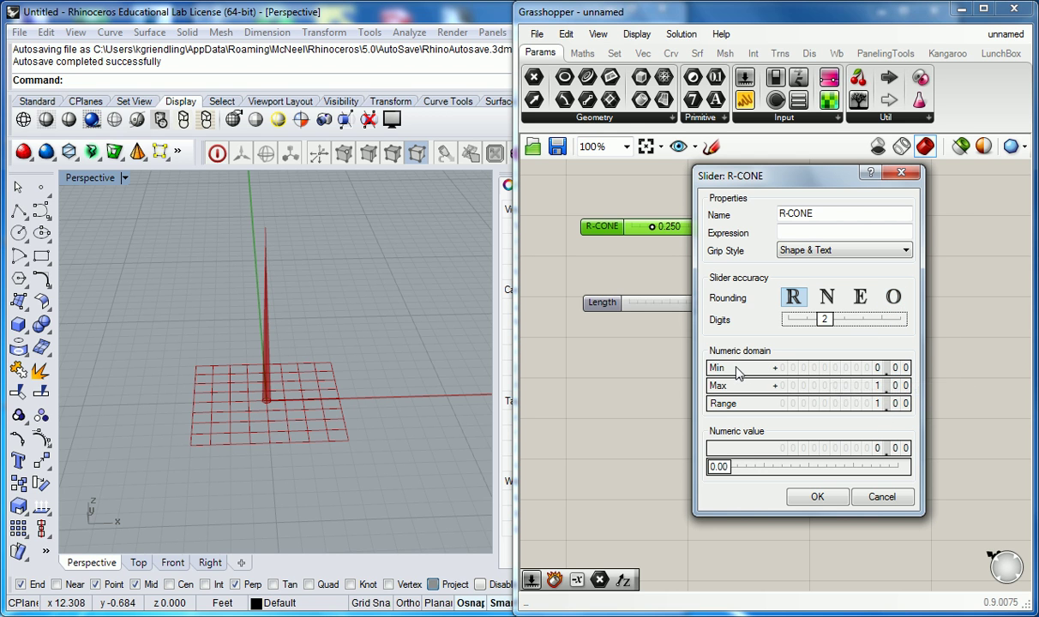
# Extend the R-CONE slider's range to 100 and drag its value to 56.52.
pyautogui.doubleClick(865, 408)
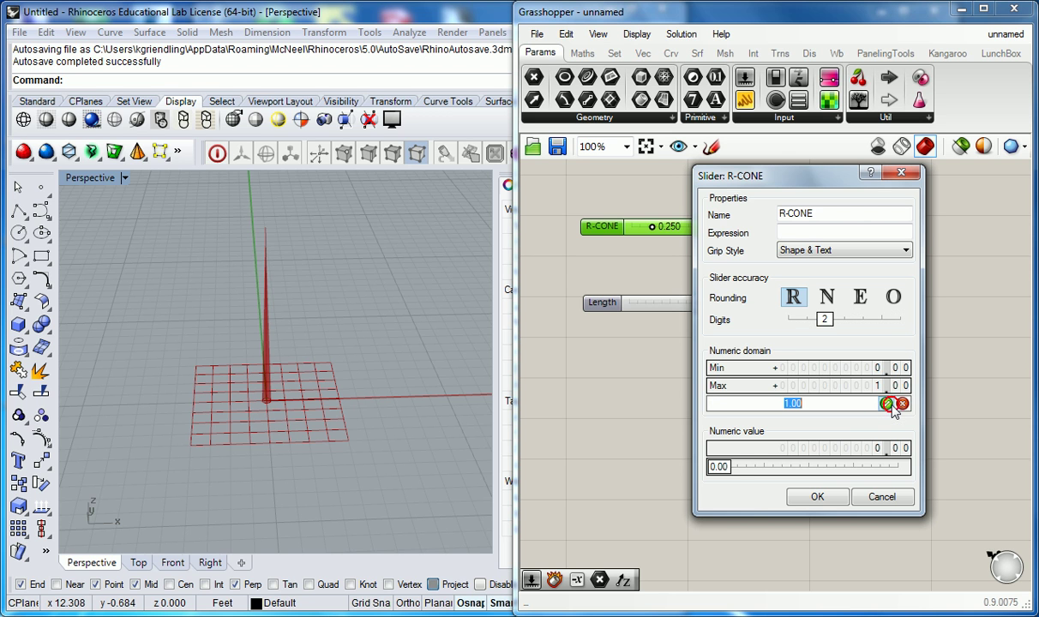
pyautogui.write('100')
pyautogui.click(886, 403)
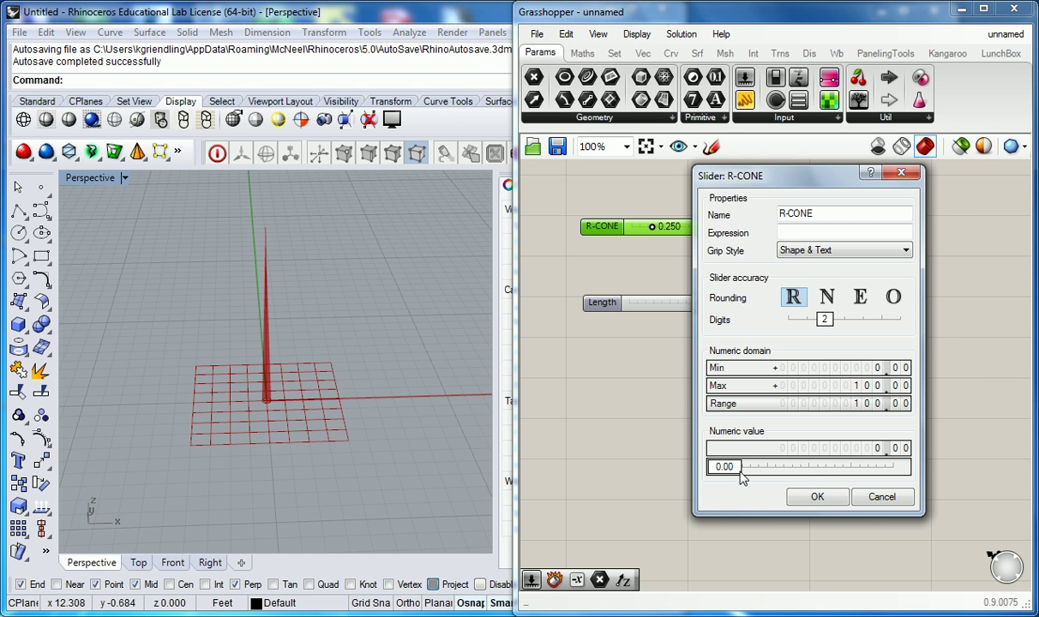
pyautogui.moveTo(725, 466); pyautogui.dragTo(829, 480)
# Apply the slider settings, view the whole cone, and lower R-CONE to 14.52.
pyautogui.click(817, 497)
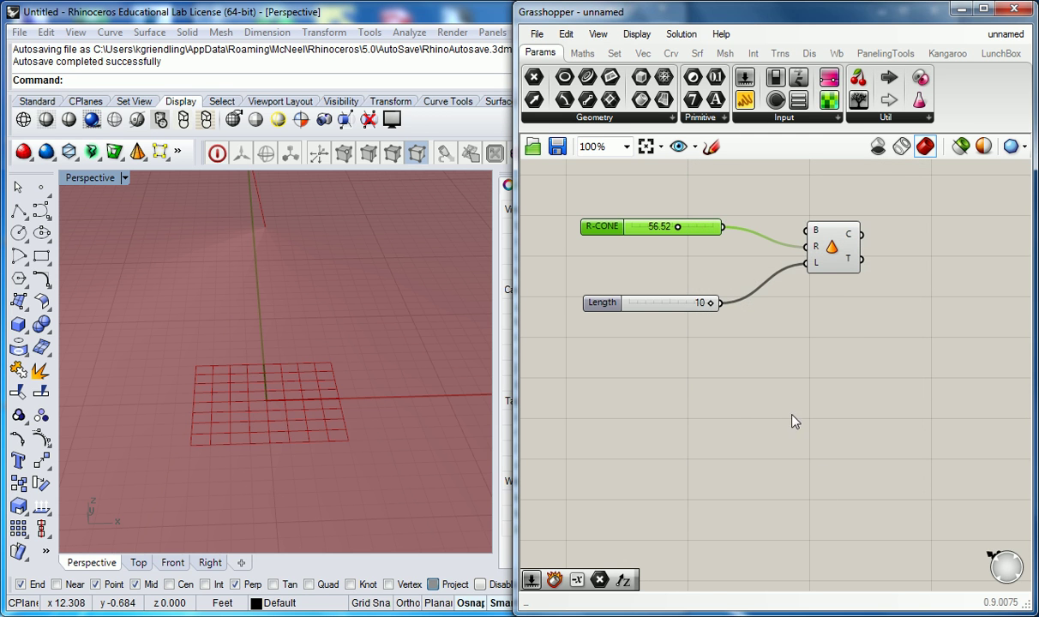
pyautogui.scroll(-5, 319, 351)
pyautogui.moveTo(342, 392); pyautogui.dragTo(467, 299, button='right')
pyautogui.moveTo(677, 226); pyautogui.dragTo(644, 226)
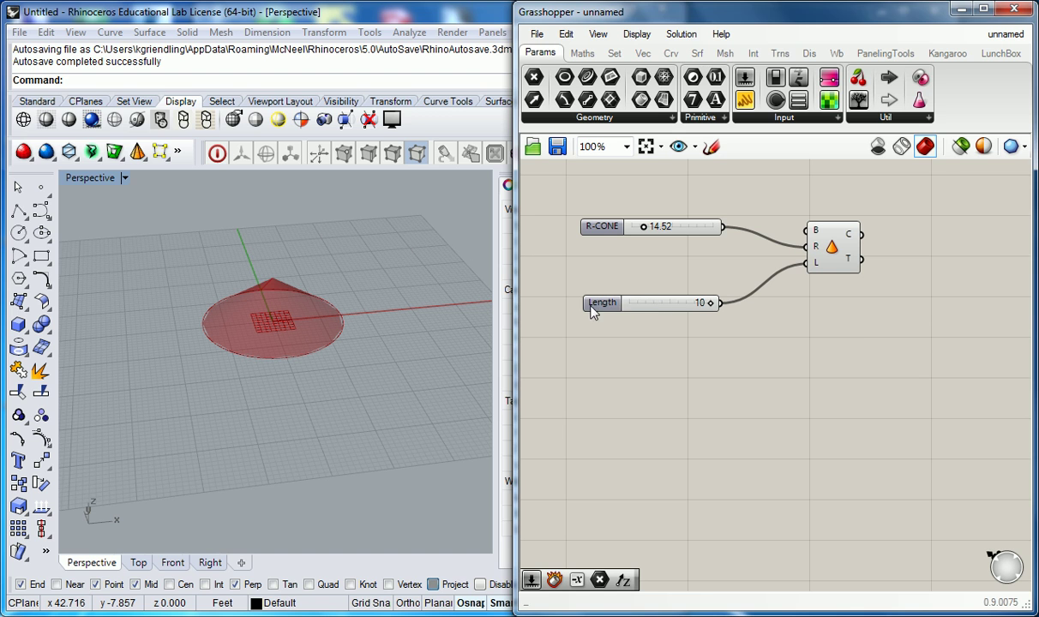
# Create a trial Number Slider from canvas search '9<10<10', adjust it, then delete it.
pyautogui.doubleClick(763, 388)
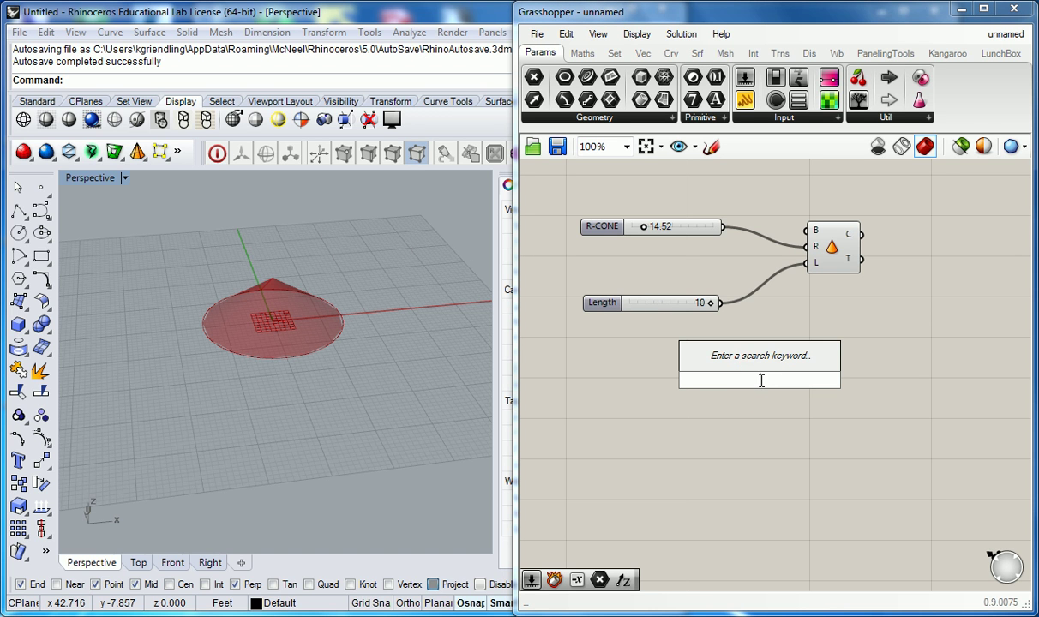
pyautogui.write('9<10')
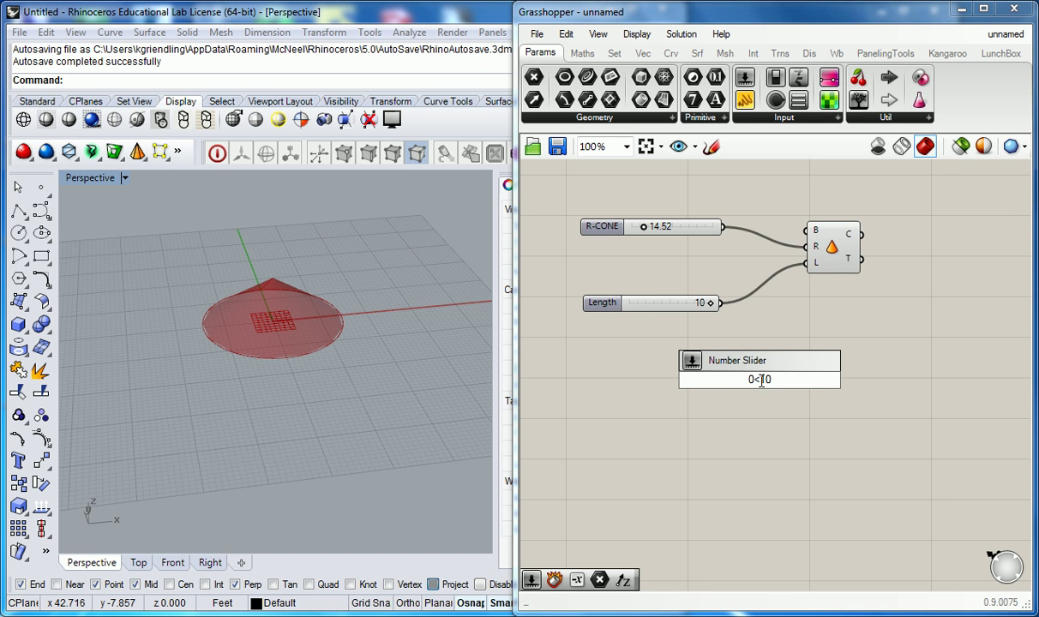
pyautogui.write('<10')
pyautogui.press('Return')
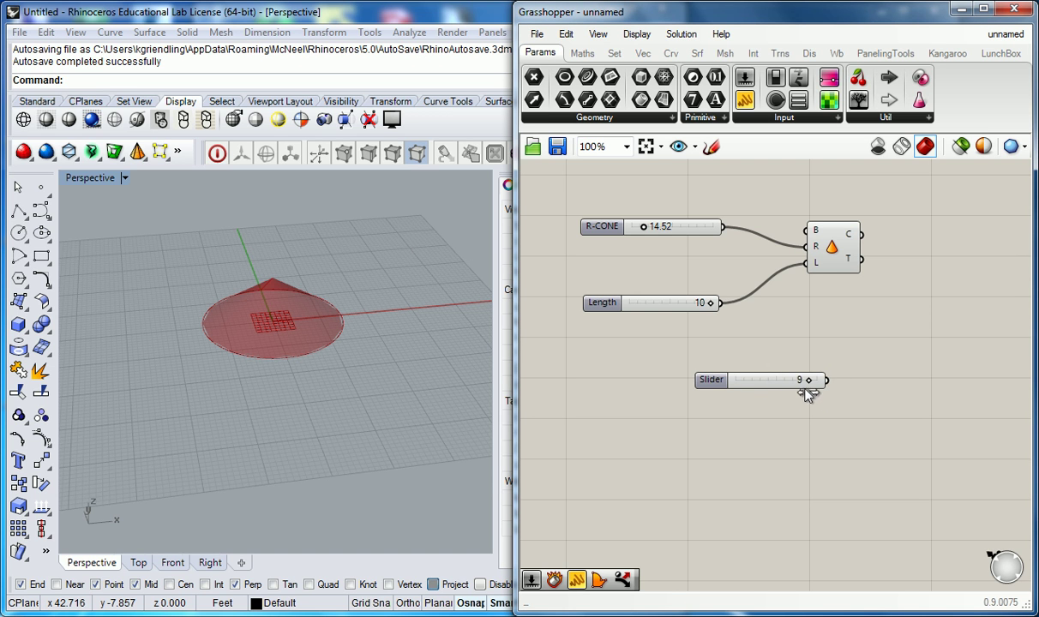
pyautogui.moveTo(783, 403); pyautogui.dragTo(768, 406)
pyautogui.click(714, 380)
pyautogui.press('Delete')
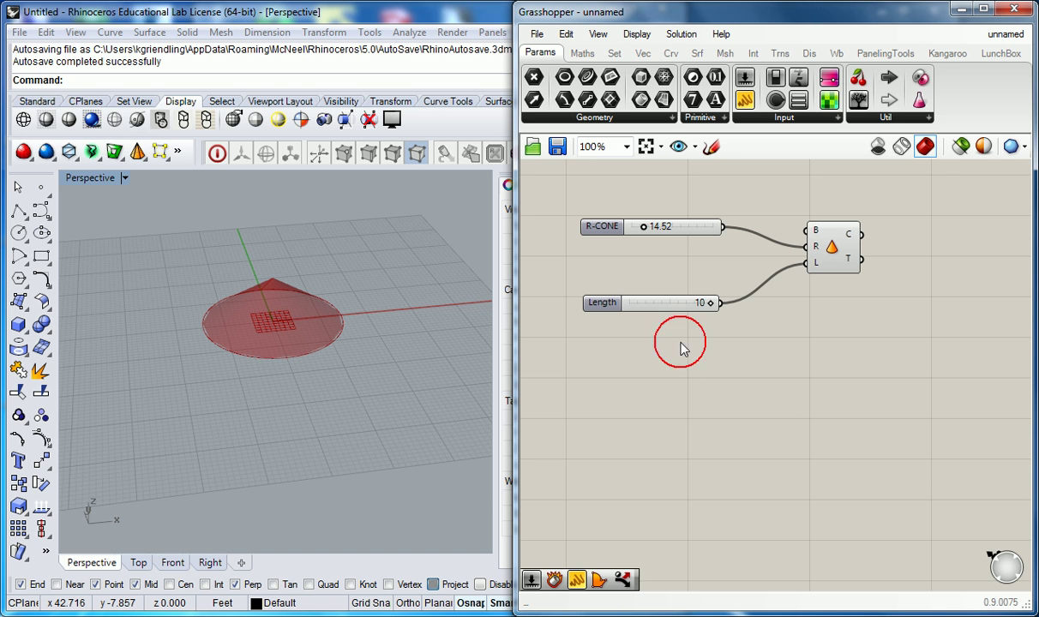
# Create a trial 0..5.55 slider from canvas search, test its range, then delete it.
pyautogui.doubleClick(692, 371)
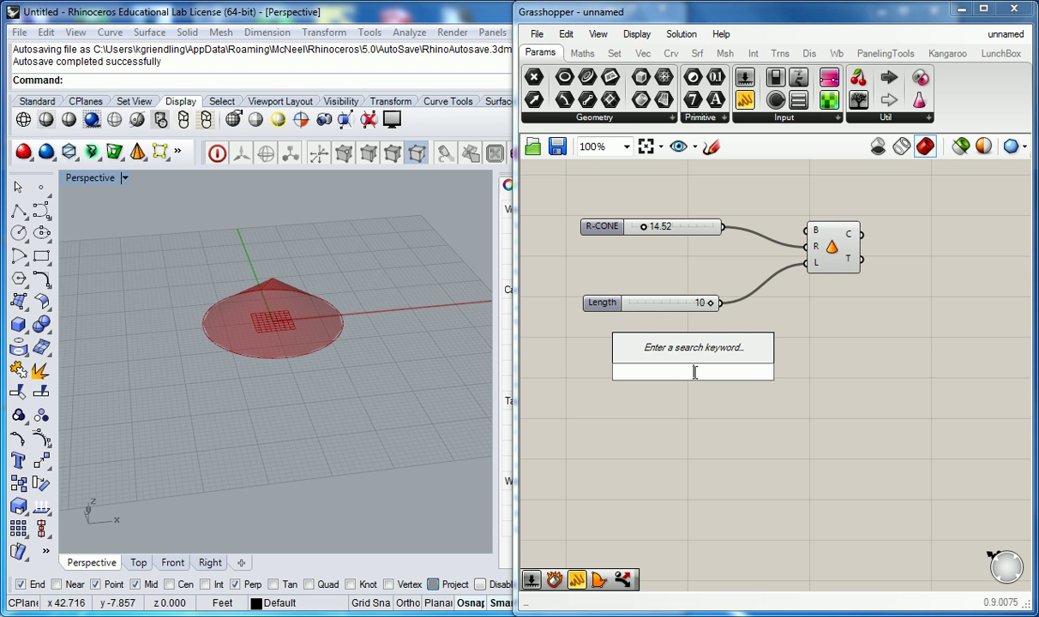
pyautogui.write('0.')
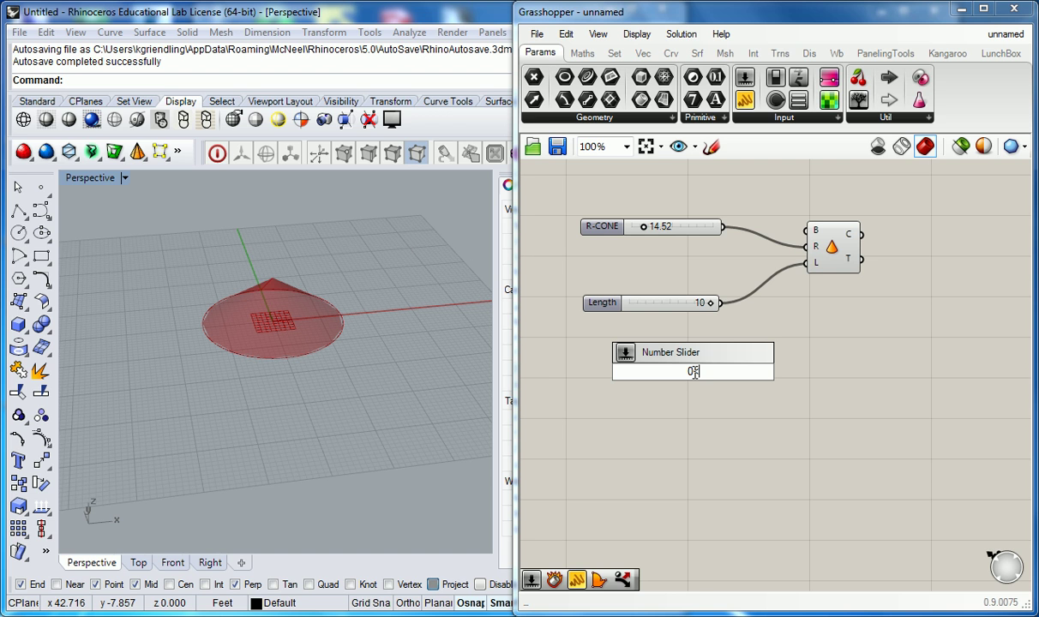
pyautogui.write('.5.55')
pyautogui.press('Return')
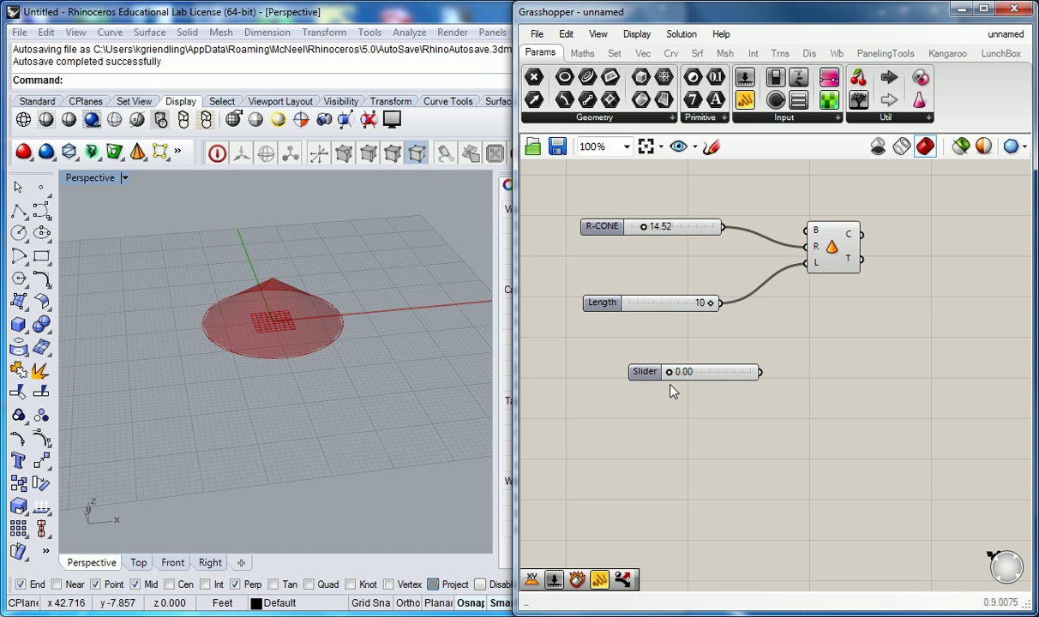
pyautogui.moveTo(670, 372); pyautogui.dragTo(720, 377)
pyautogui.moveTo(726, 399); pyautogui.dragTo(716, 422)
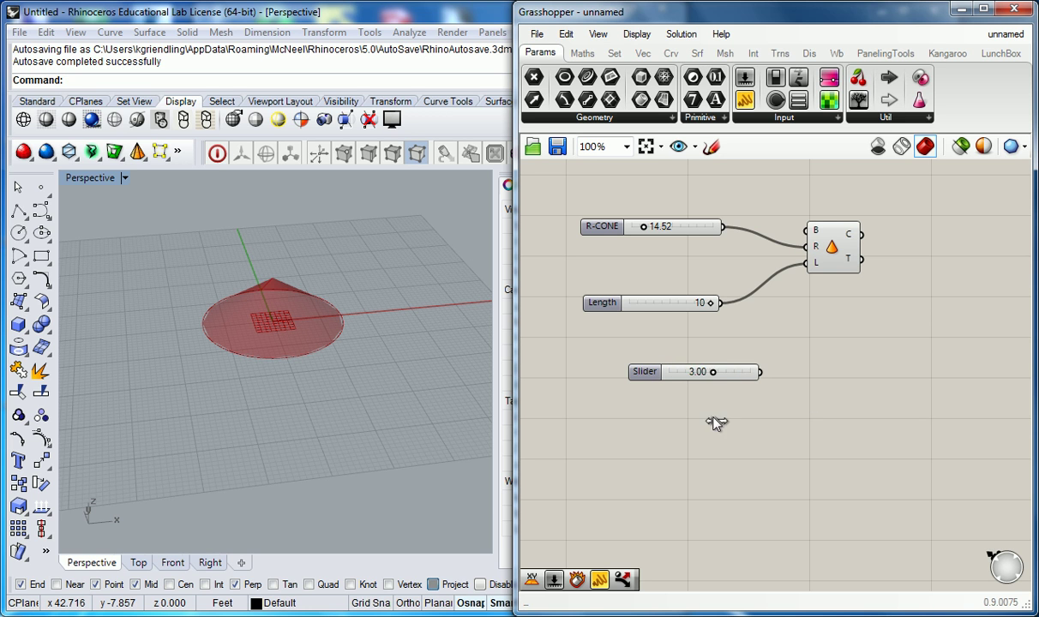
pyautogui.click(651, 373)
pyautogui.press('Delete')
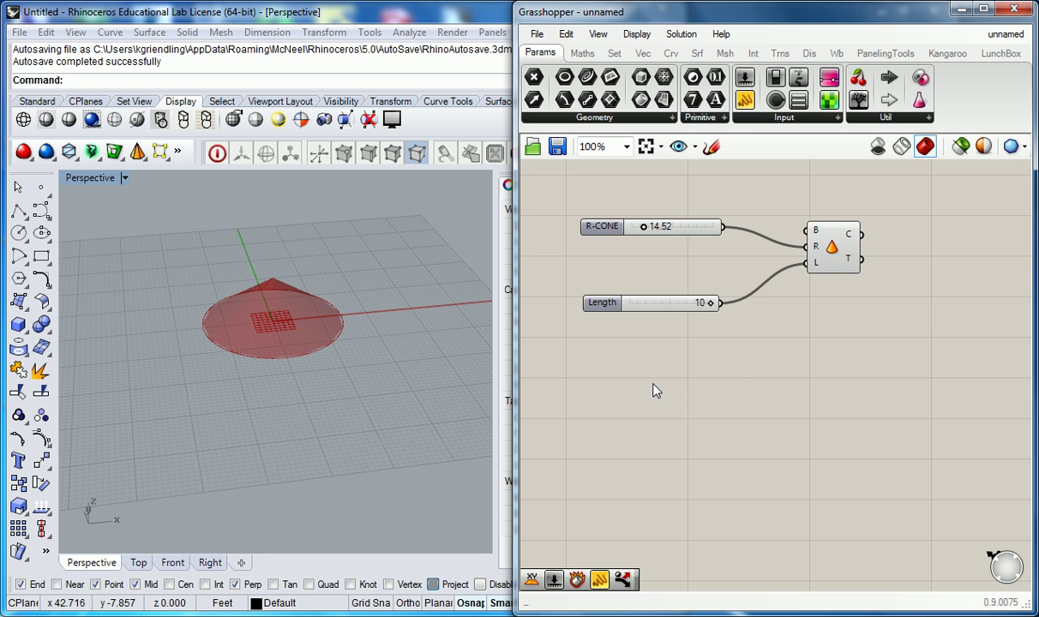
pyautogui.click(634, 302)
pyautogui.click(652, 282)
pyautogui.moveTo(644, 283); pyautogui.dragTo(648, 278)
# Turn off Draw Icons so components display their names instead of icons.
pyautogui.click(656, 301)
pyautogui.click(740, 235)
pyautogui.moveTo(825, 195); pyautogui.dragTo(869, 292, button='right')
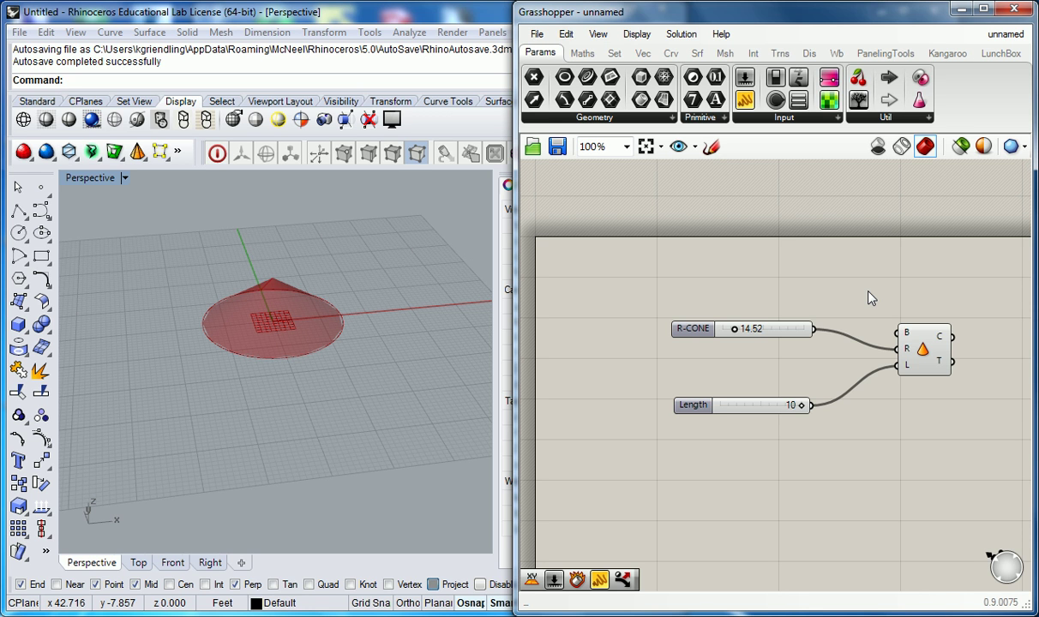
pyautogui.click(636, 33)
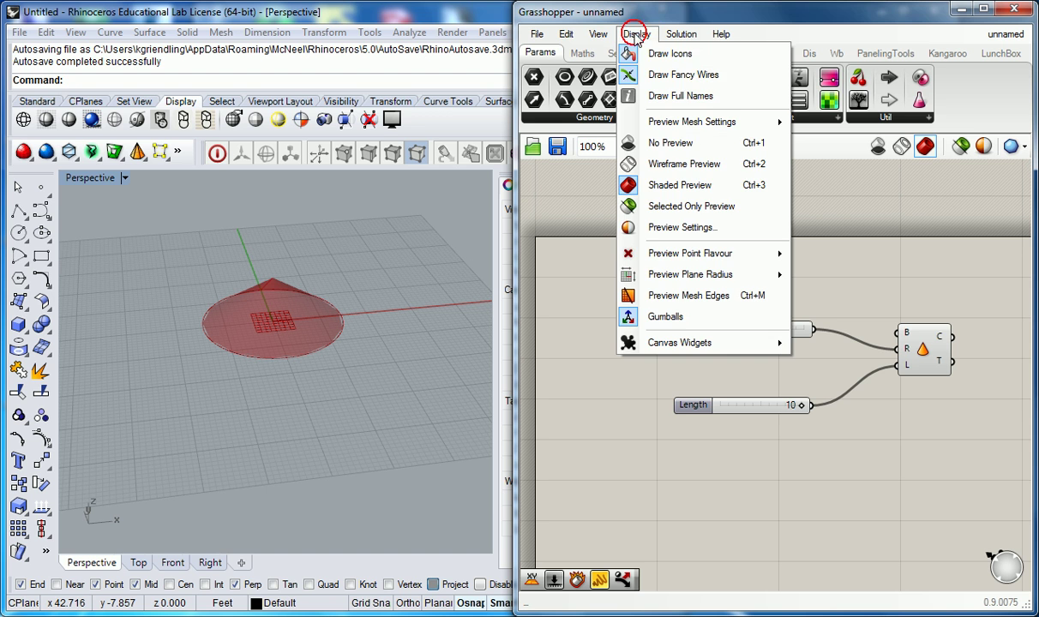
pyautogui.click(669, 54)
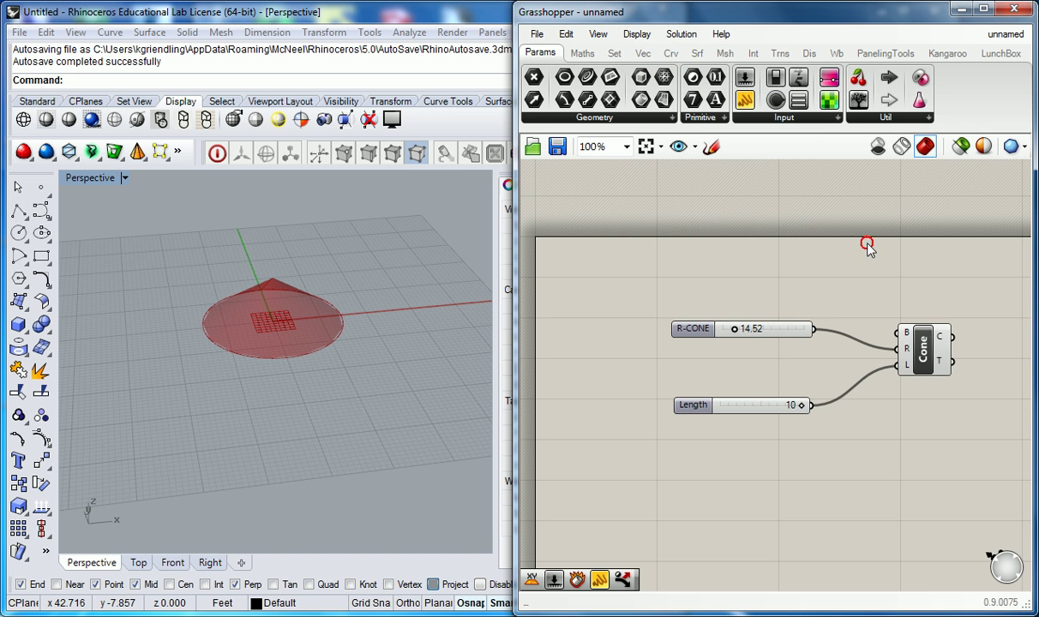
# Nudge the Cone component slightly downward and deselect it.
pyautogui.click(850, 343)
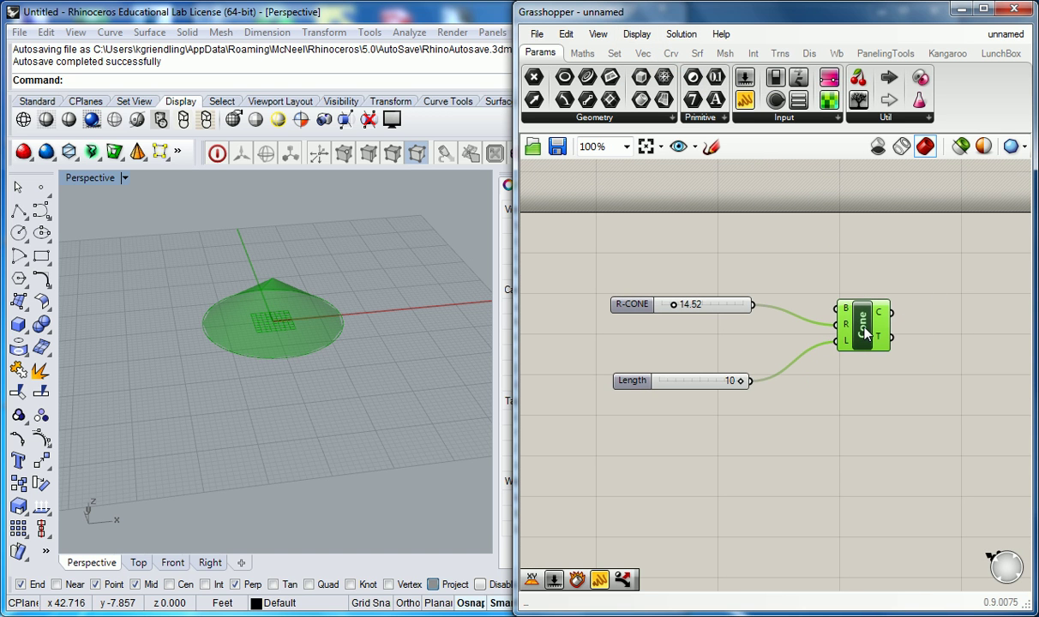
pyautogui.moveTo(862, 334); pyautogui.dragTo(864, 346)
pyautogui.click(865, 295)
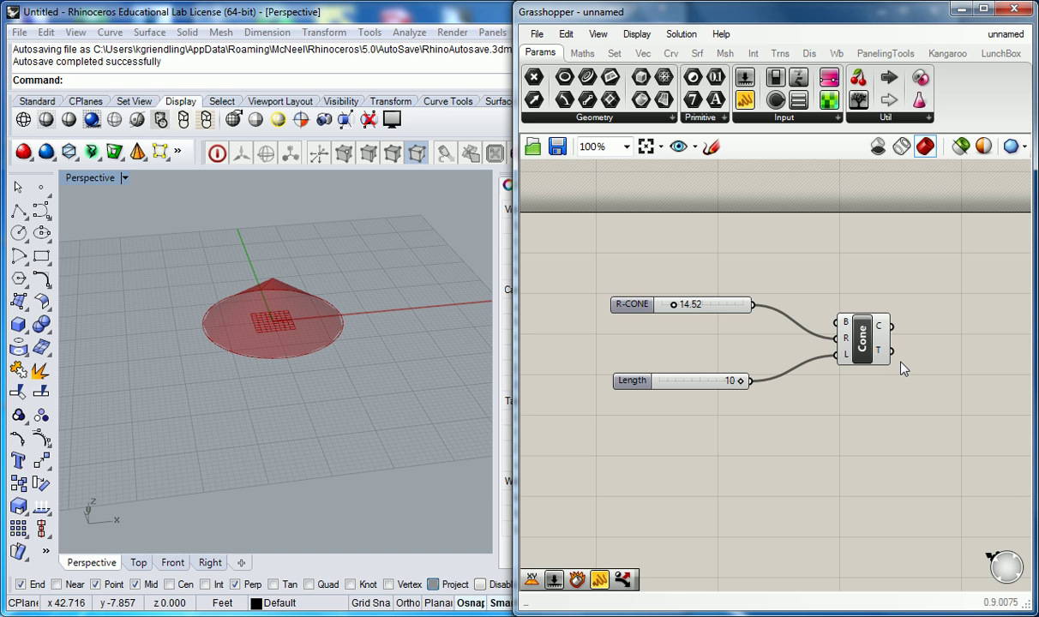
pyautogui.scroll(4, 902, 364)
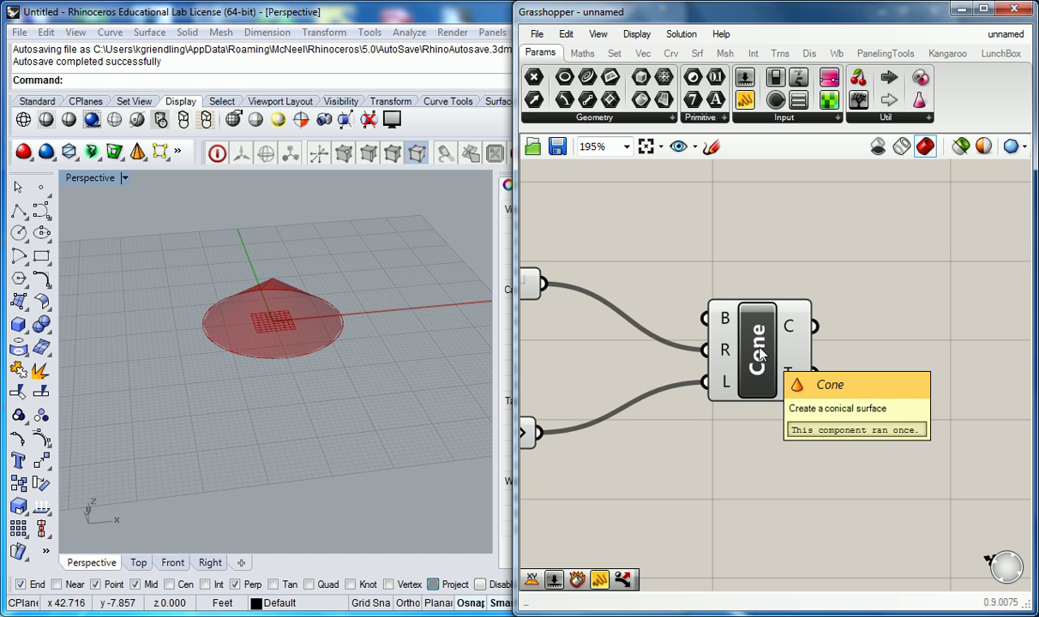
# Replace the Cone component's name with 'cone a' in its right-click name field.
pyautogui.click(760, 354)
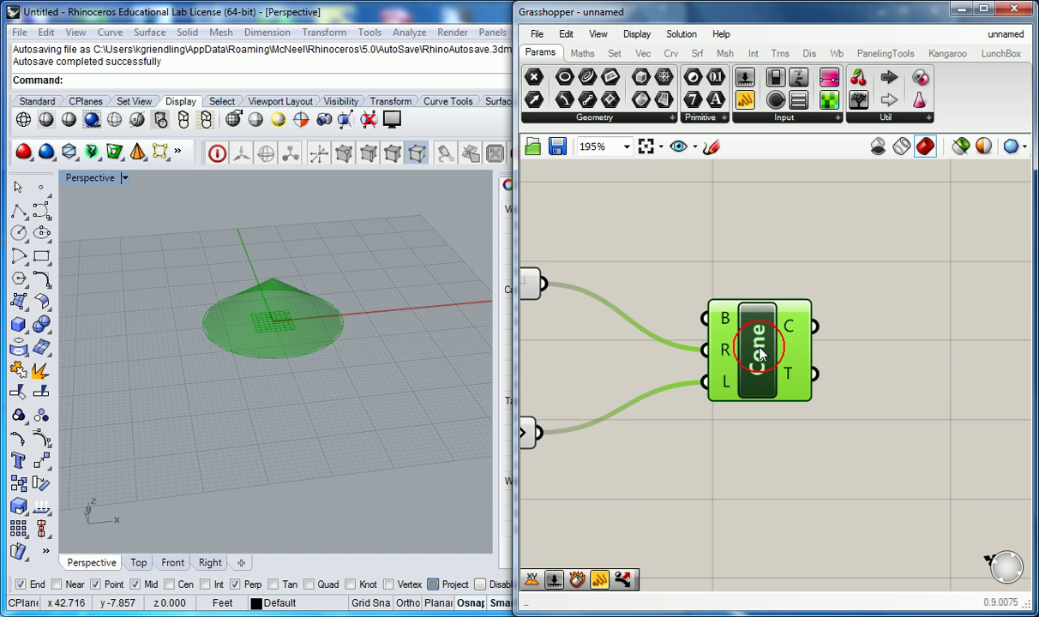
pyautogui.rightClick(760, 354)
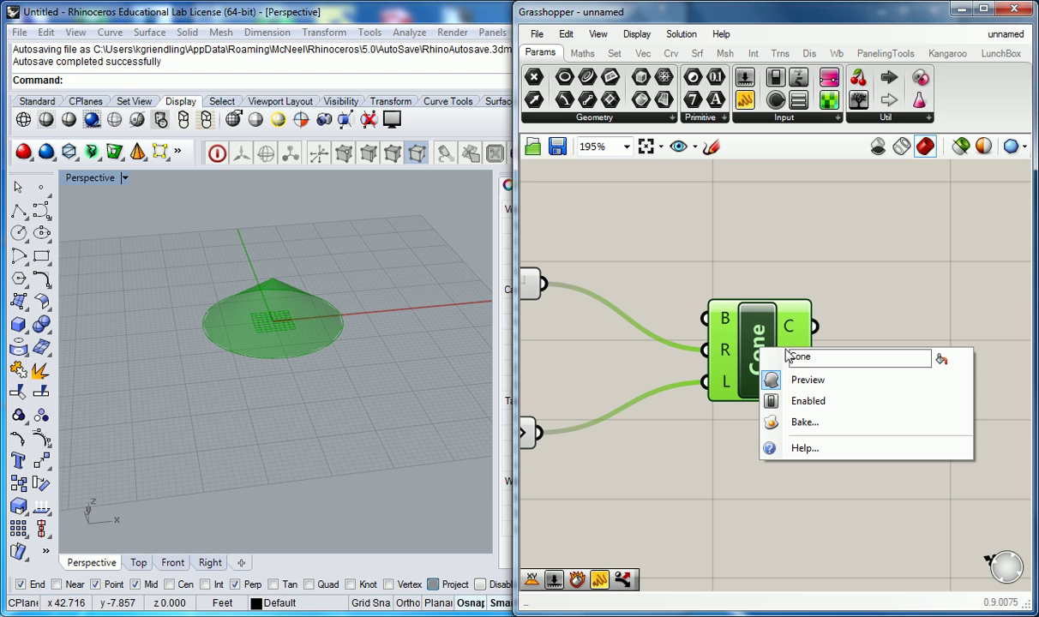
pyautogui.moveTo(828, 359); pyautogui.dragTo(667, 345)
pyautogui.write('cone a')
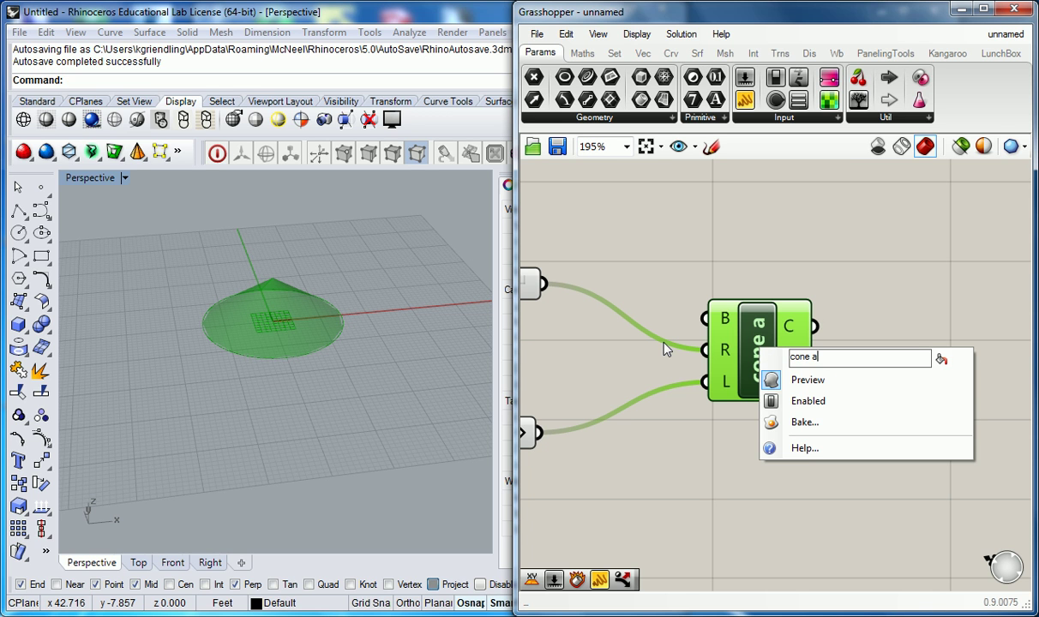
pyautogui.press('Return')
pyautogui.click(667, 242)
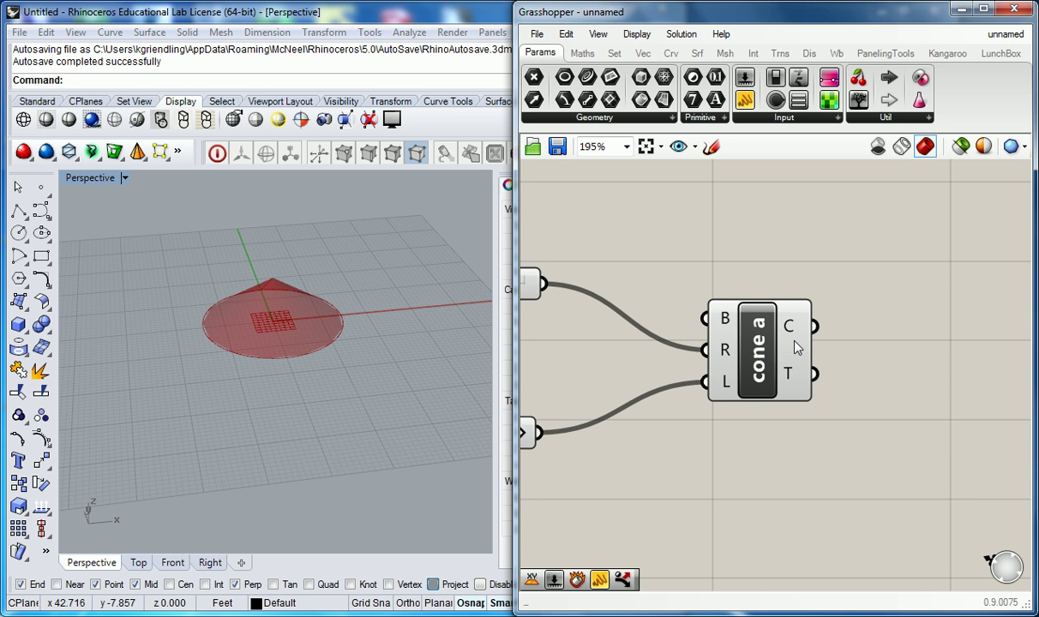
pyautogui.moveTo(795, 348)
# Switch the 'cone a' component's label display so it draws its icon.
pyautogui.scroll(-2, 789, 344)
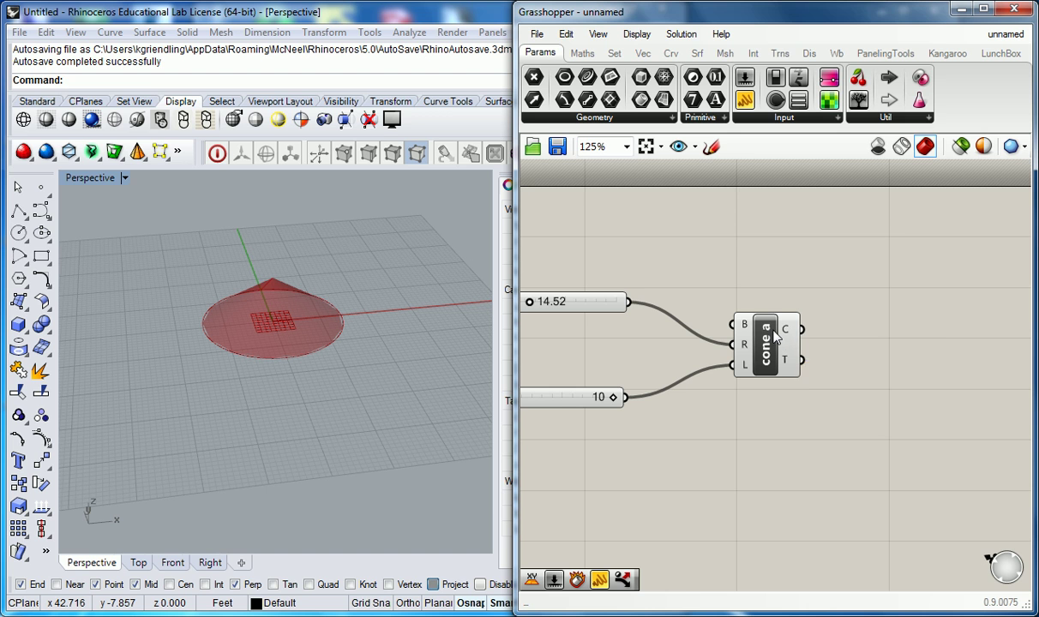
pyautogui.scroll(1, 772, 344)
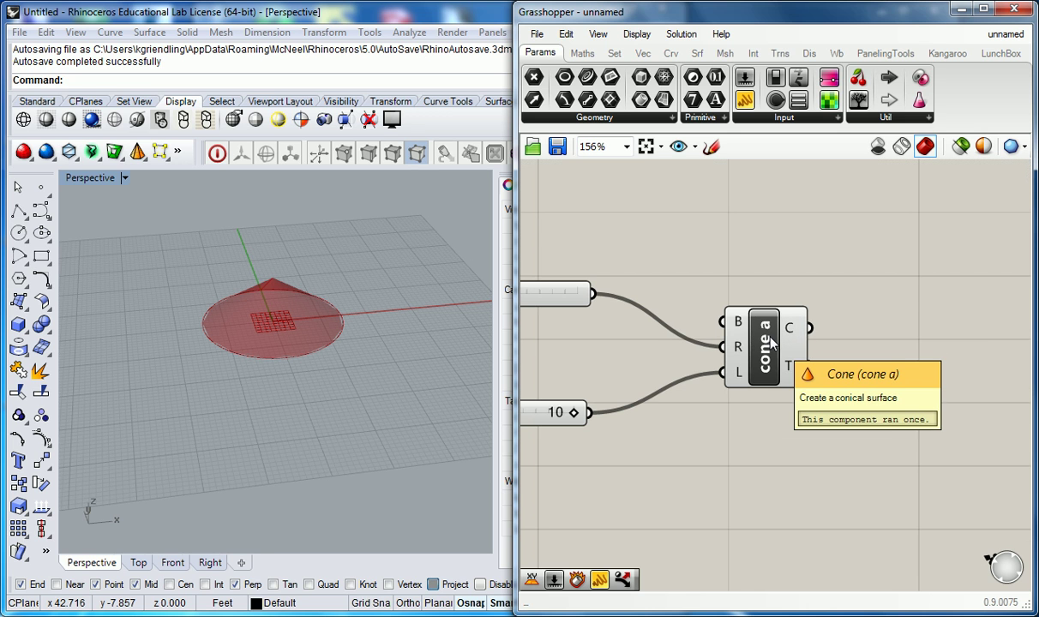
pyautogui.rightClick(765, 340)
pyautogui.click(765, 340)
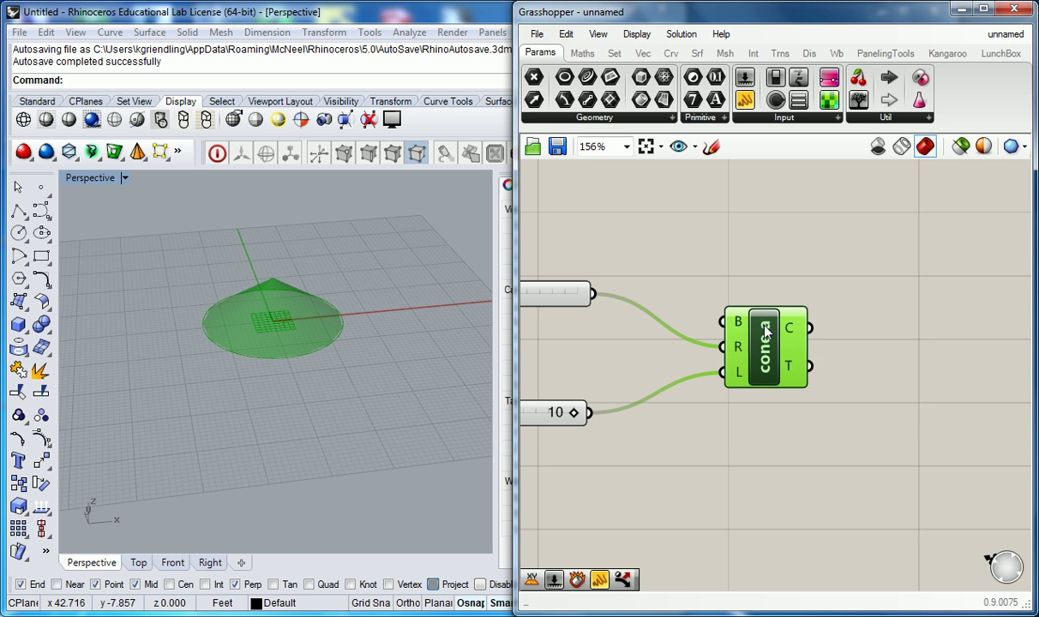
pyautogui.rightClick(774, 341)
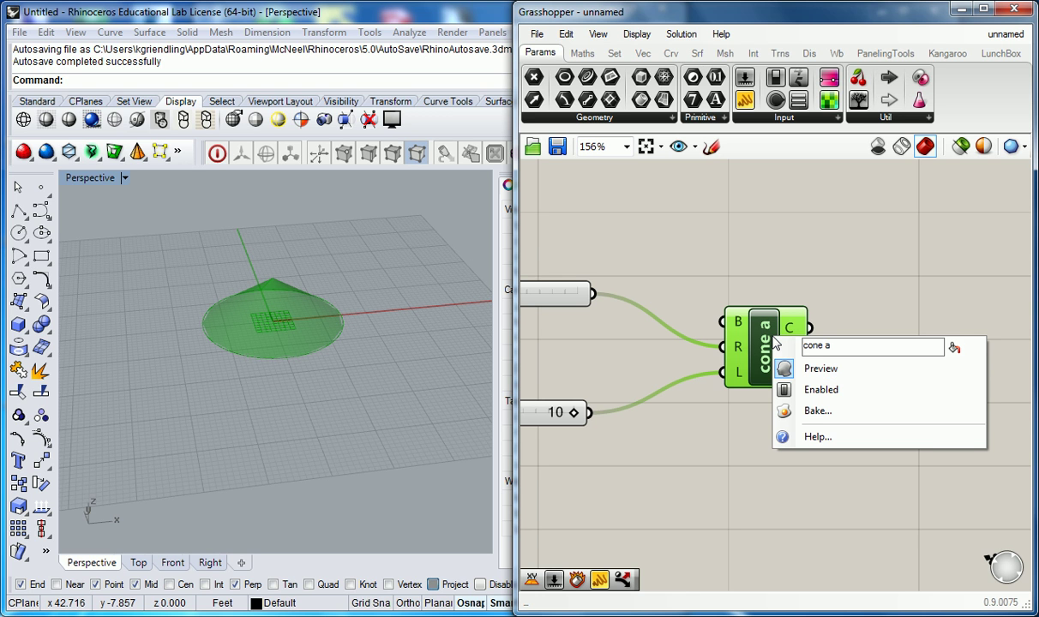
pyautogui.click(954, 348)
pyautogui.click(953, 348)
pyautogui.click(944, 315)
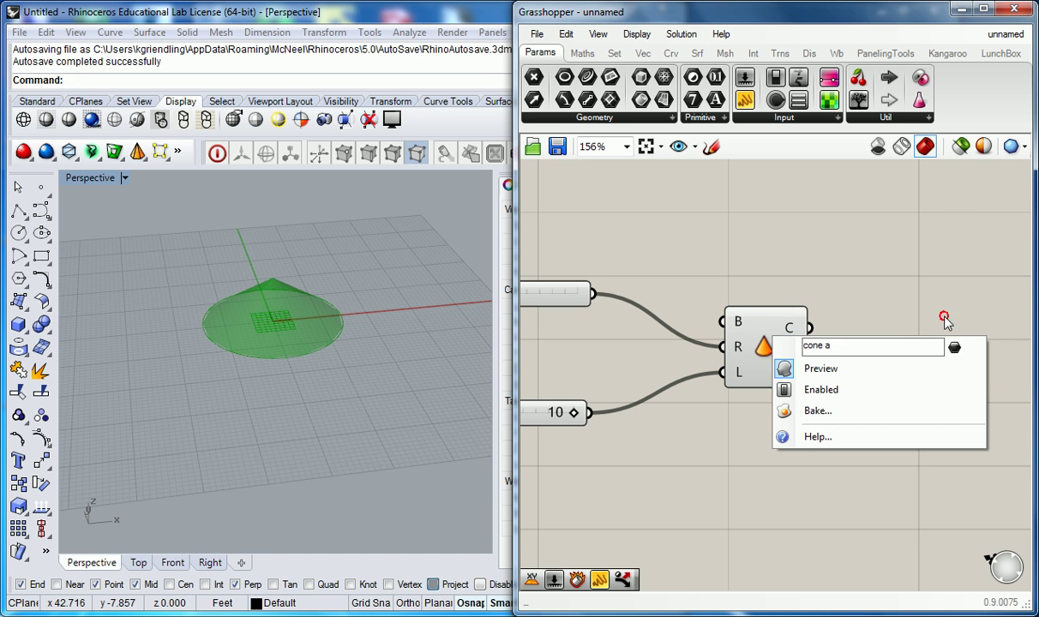
# Set the 'cone a' component to always draw its name.
pyautogui.rightClick(767, 352)
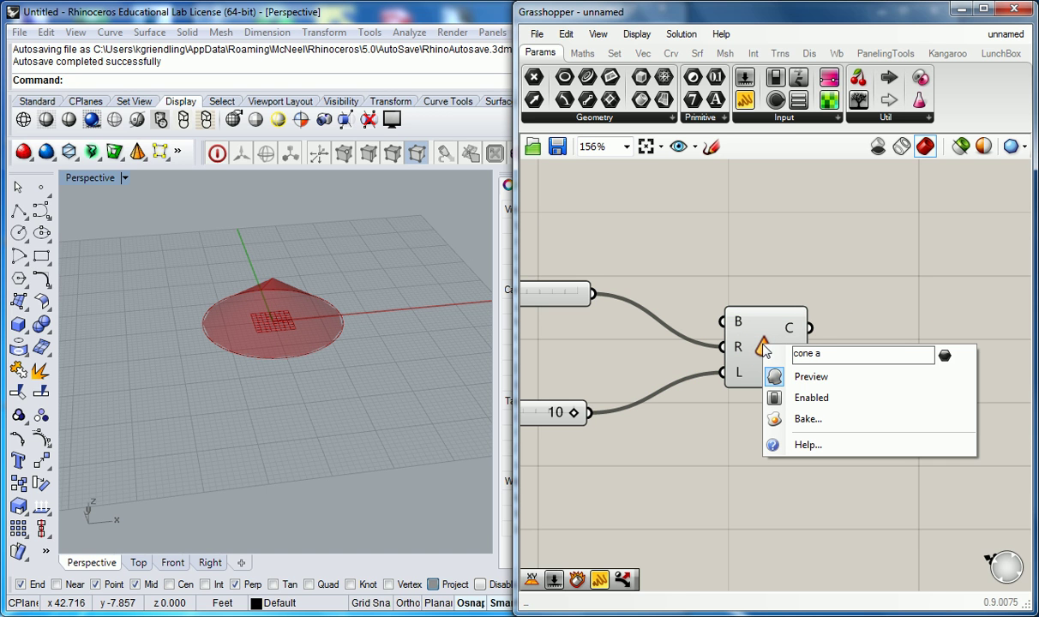
pyautogui.click(837, 355)
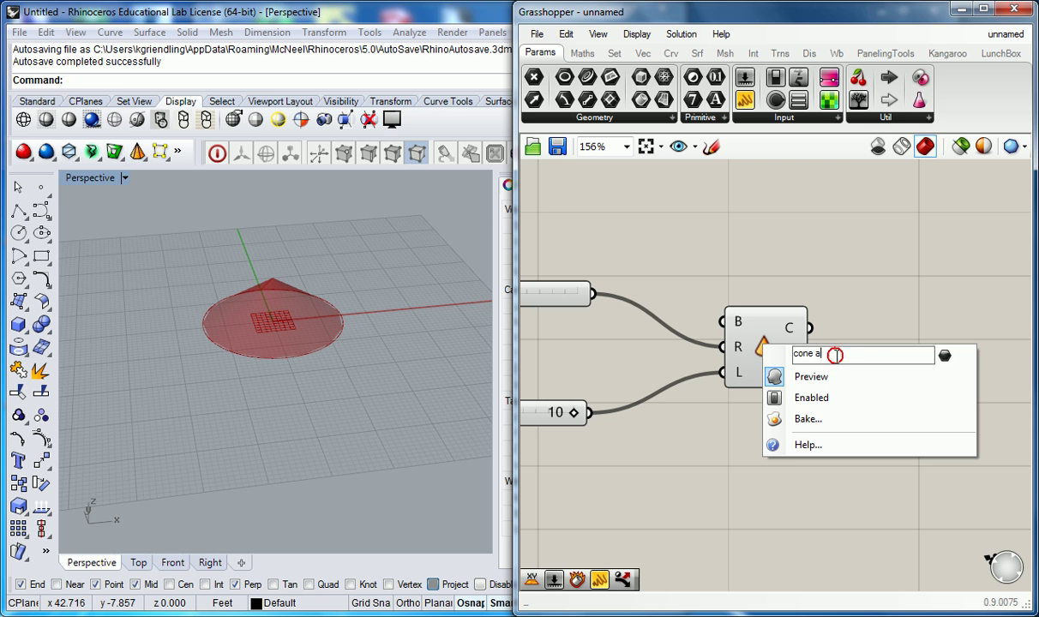
pyautogui.click(946, 358)
pyautogui.click(945, 358)
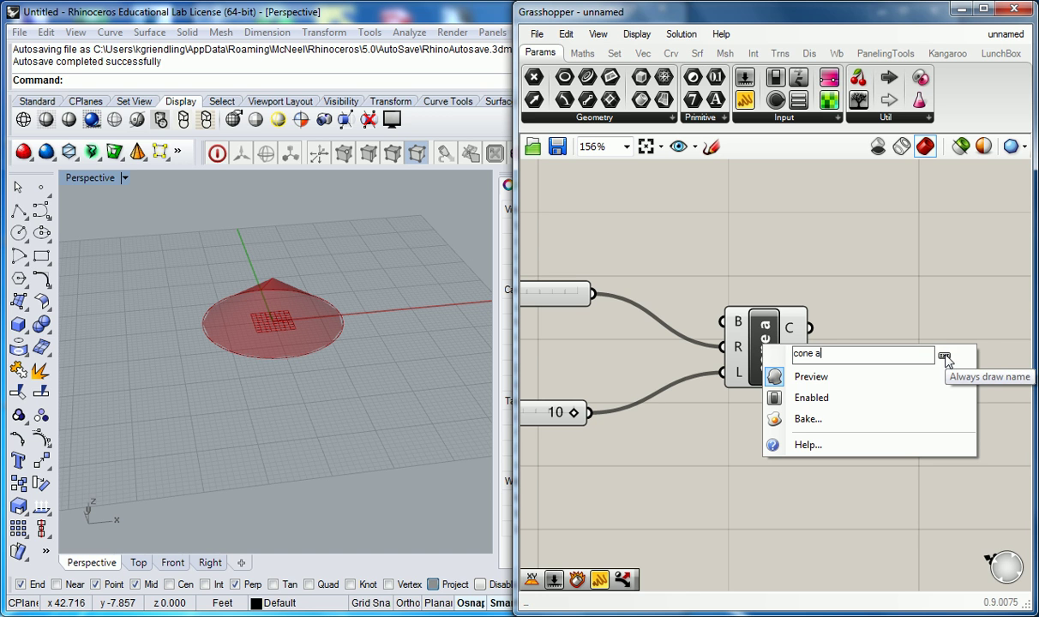
pyautogui.click(860, 248)
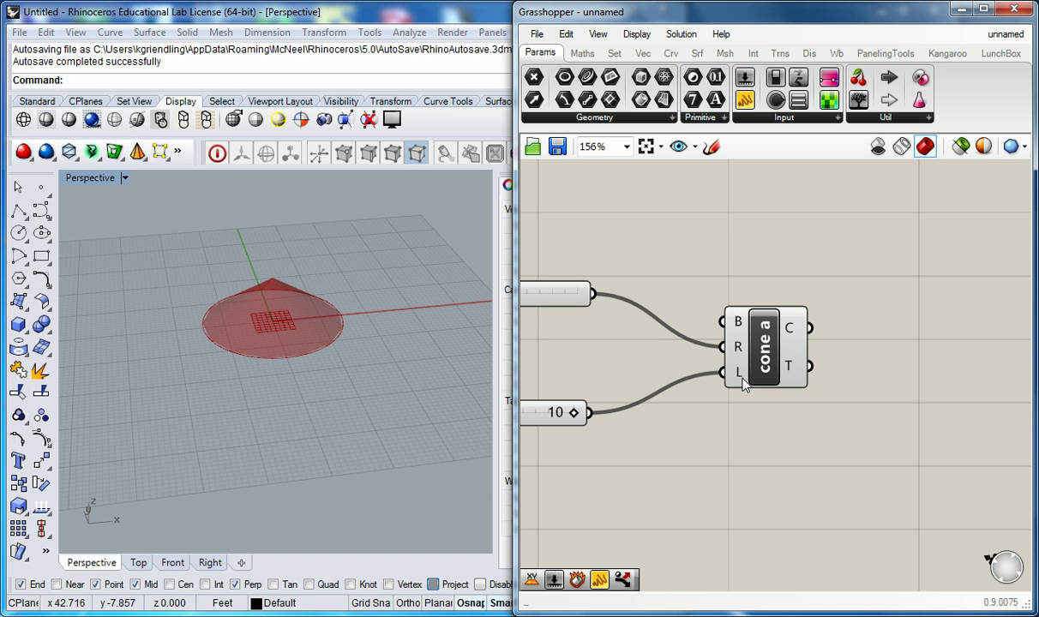
# Return the component's label display to the application setting, name still showing.
pyautogui.scroll(-3, 755, 288)
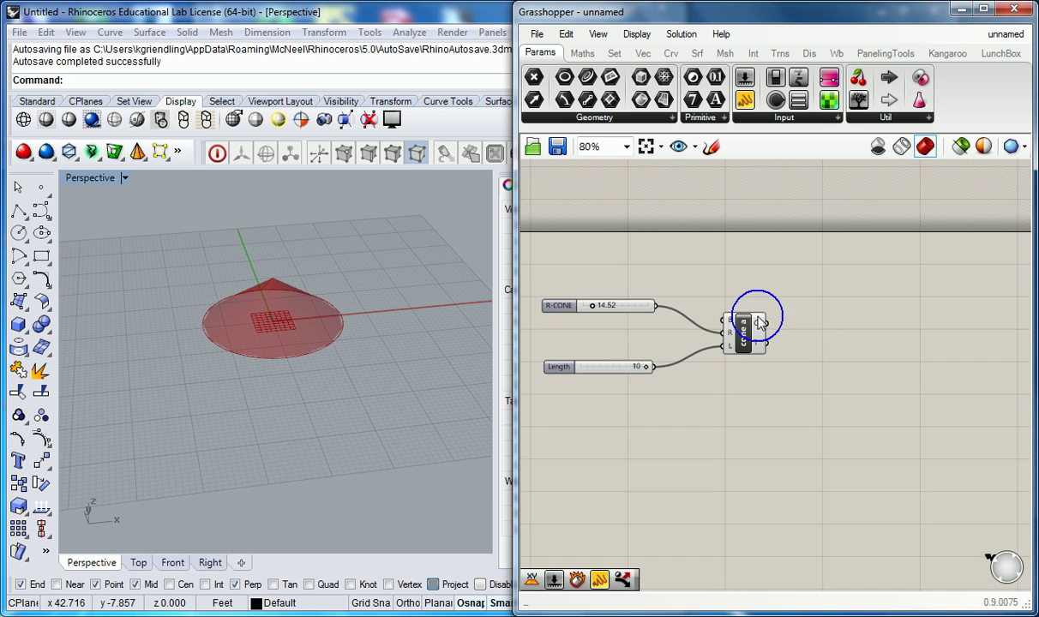
pyautogui.scroll(3, 748, 302)
pyautogui.rightClick(729, 356)
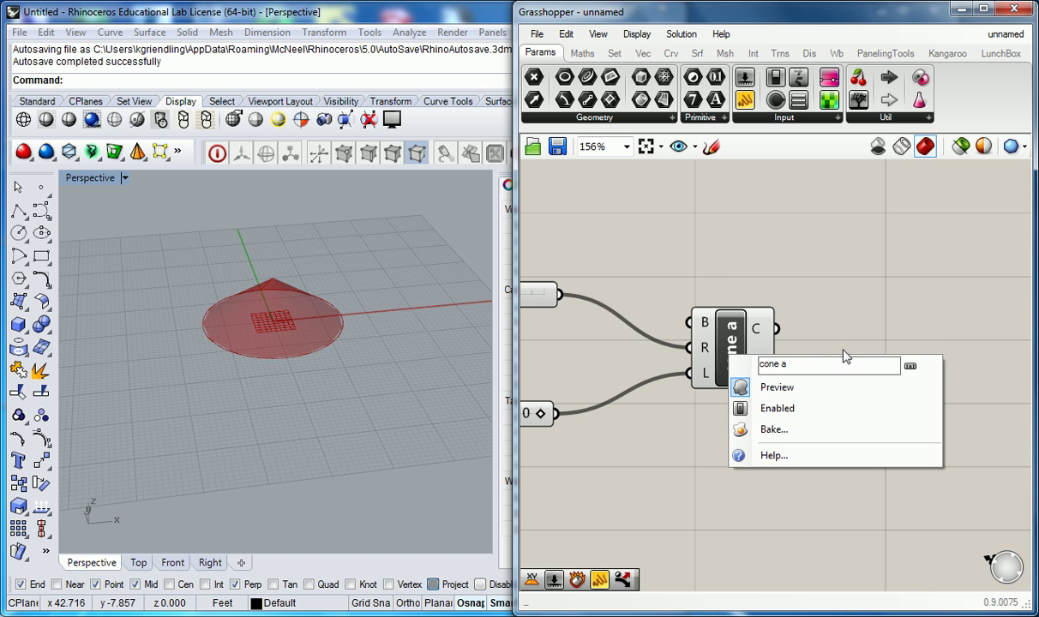
pyautogui.click(911, 369)
pyautogui.click(911, 368)
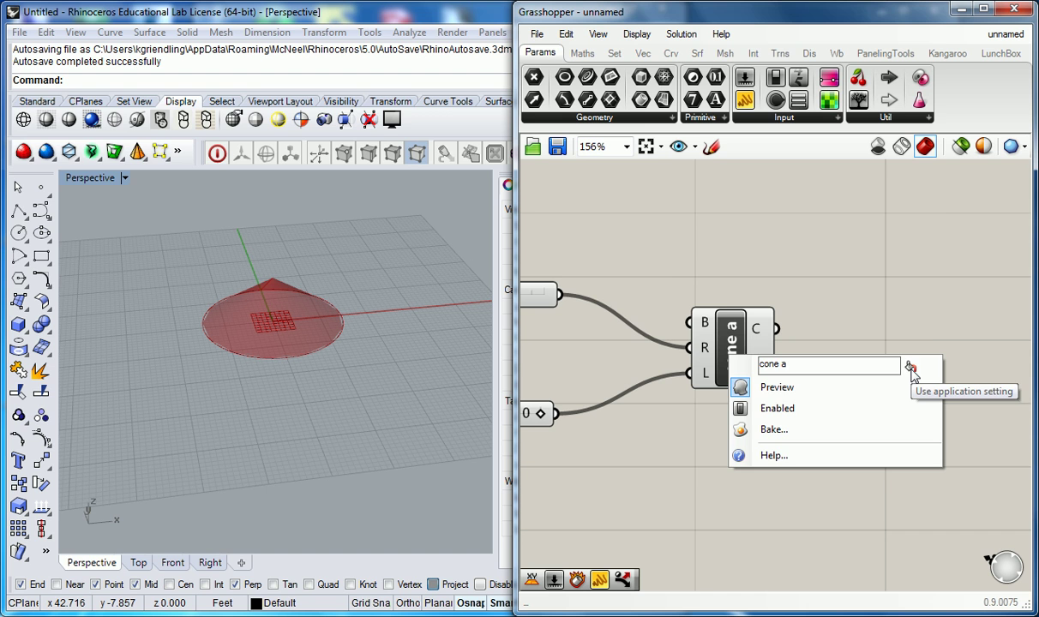
pyautogui.click(839, 309)
pyautogui.scroll(-2, 764, 305)
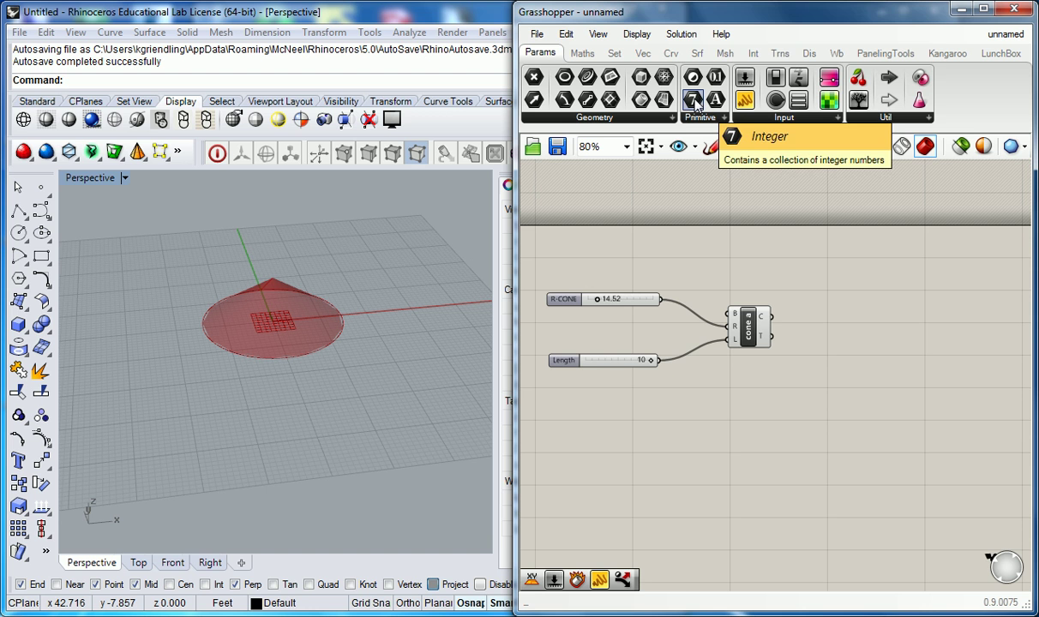
# Place a Params > Primitive > Integer parameter on the canvas above the R-CONE slider.
pyautogui.moveTo(694, 102); pyautogui.dragTo(708, 237)
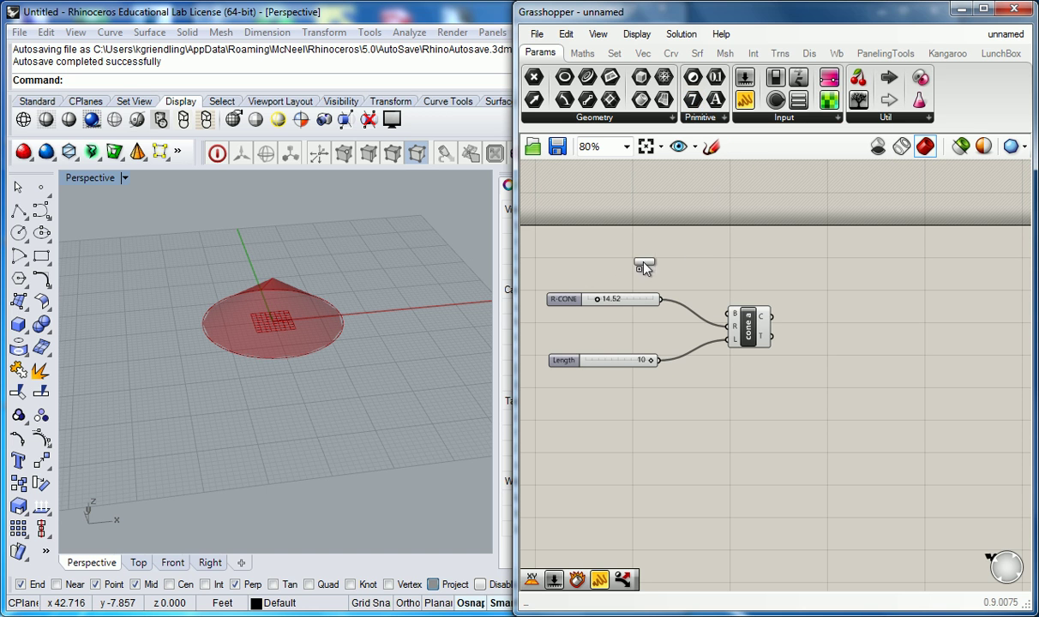
pyautogui.moveTo(622, 269); pyautogui.dragTo(624, 267)
pyautogui.scroll(3, 643, 268)
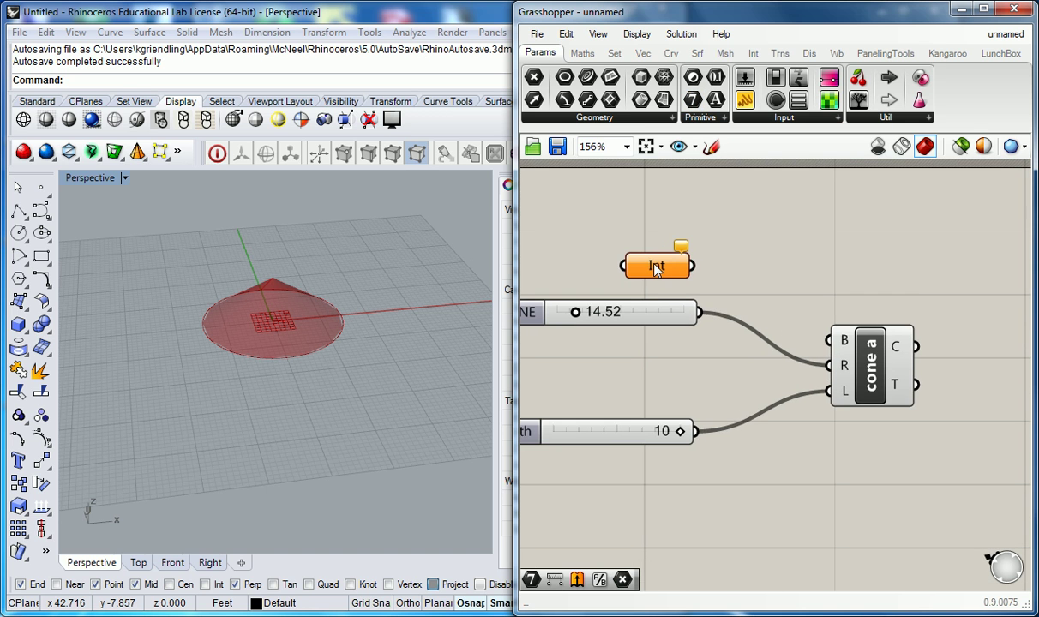
pyautogui.moveTo(652, 207); pyautogui.dragTo(778, 262, button='right')
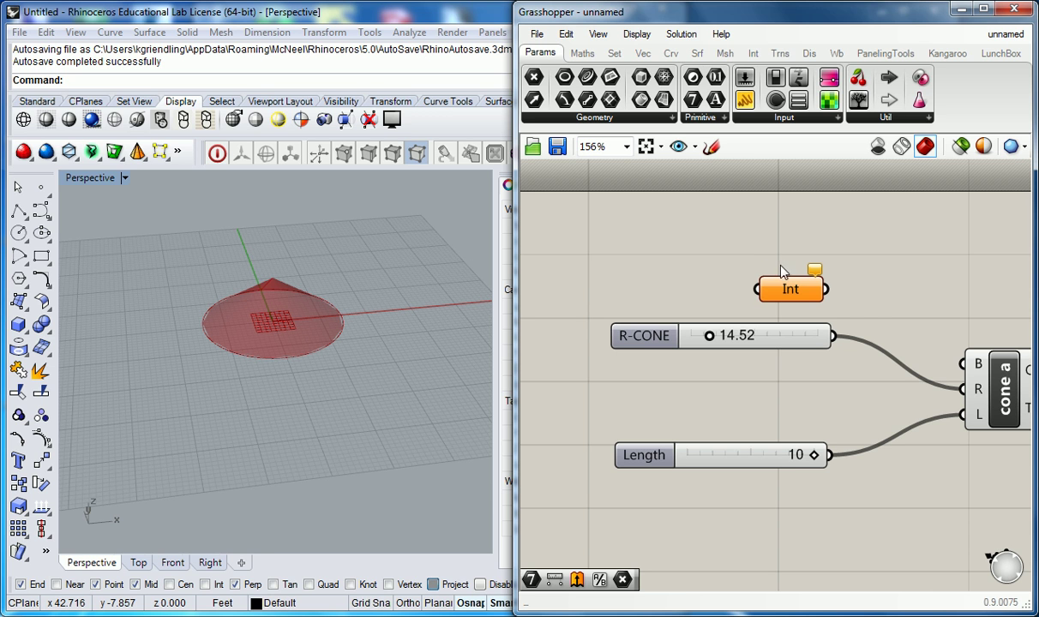
pyautogui.moveTo(793, 292); pyautogui.dragTo(793, 271)
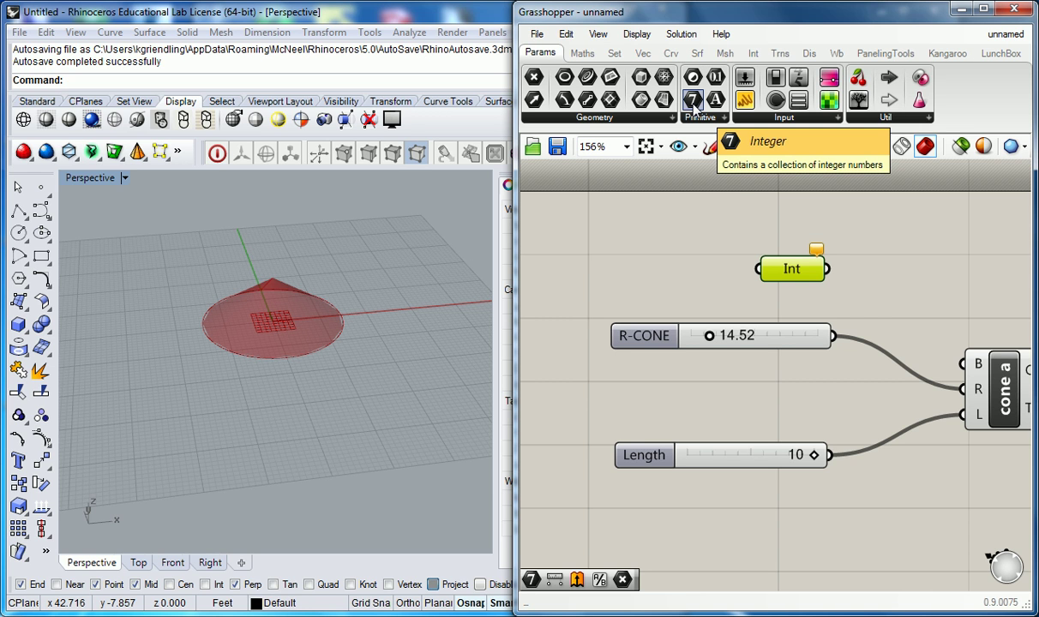
# Set the Int parameter's value to 5 and commit the change.
pyautogui.rightClick(792, 271)
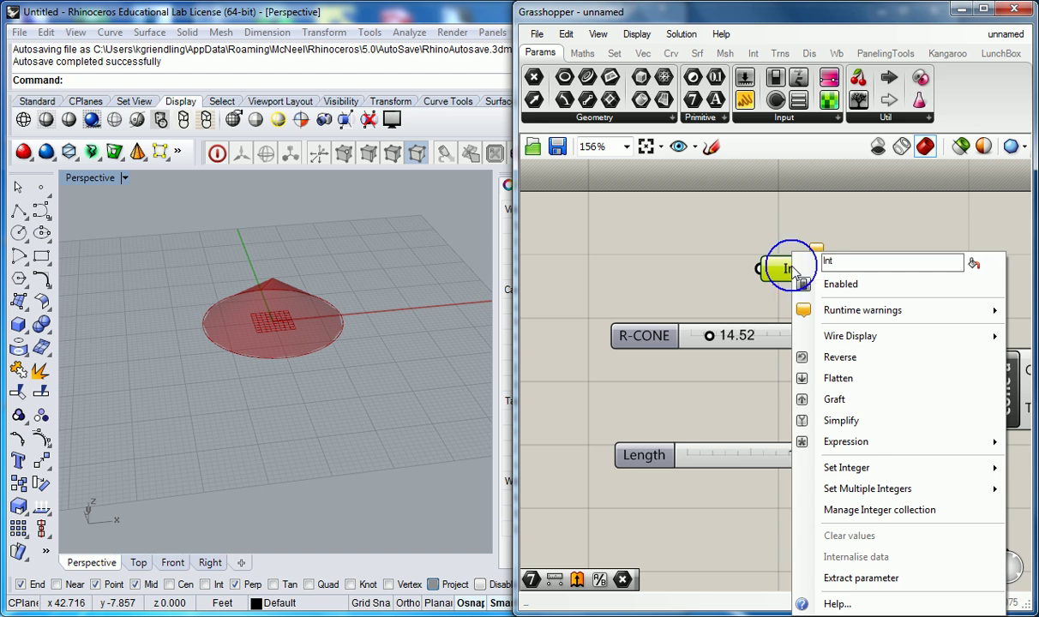
pyautogui.moveTo(849, 471)
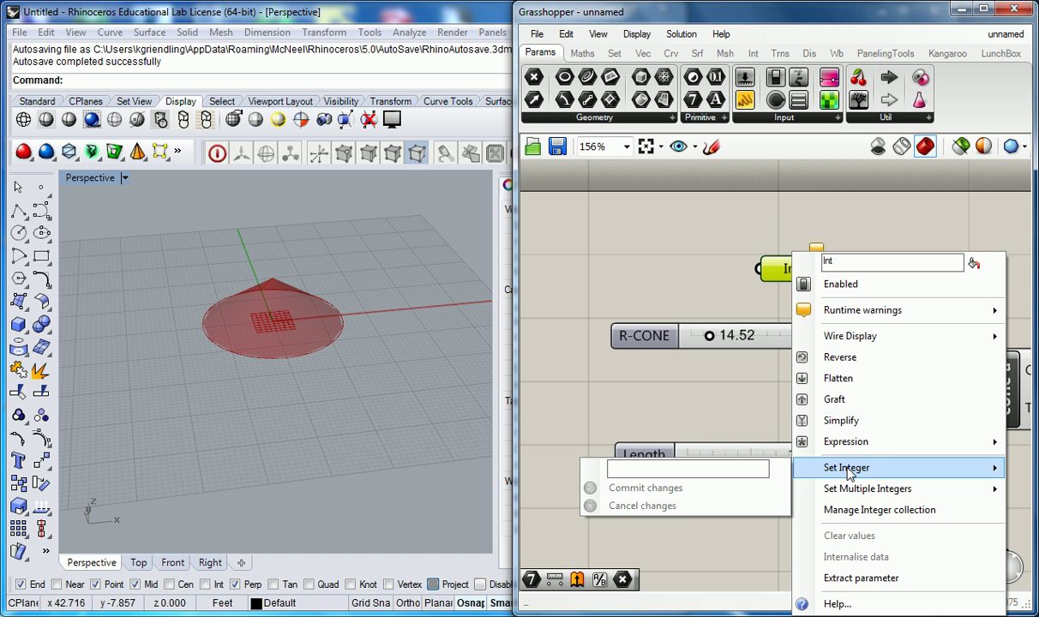
pyautogui.click(736, 468)
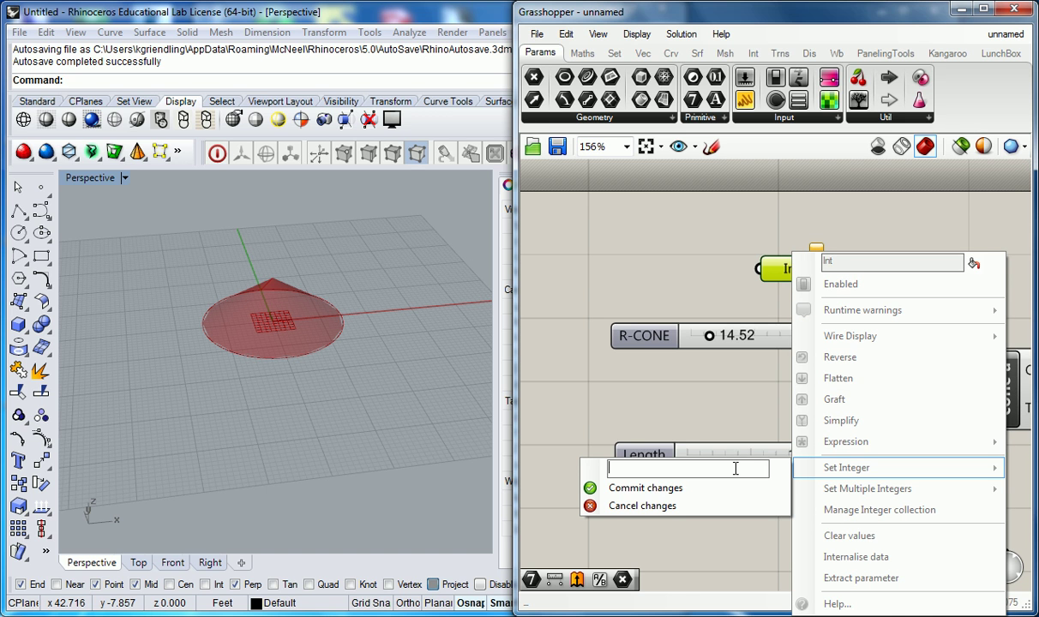
pyautogui.write('5')
pyautogui.click(646, 489)
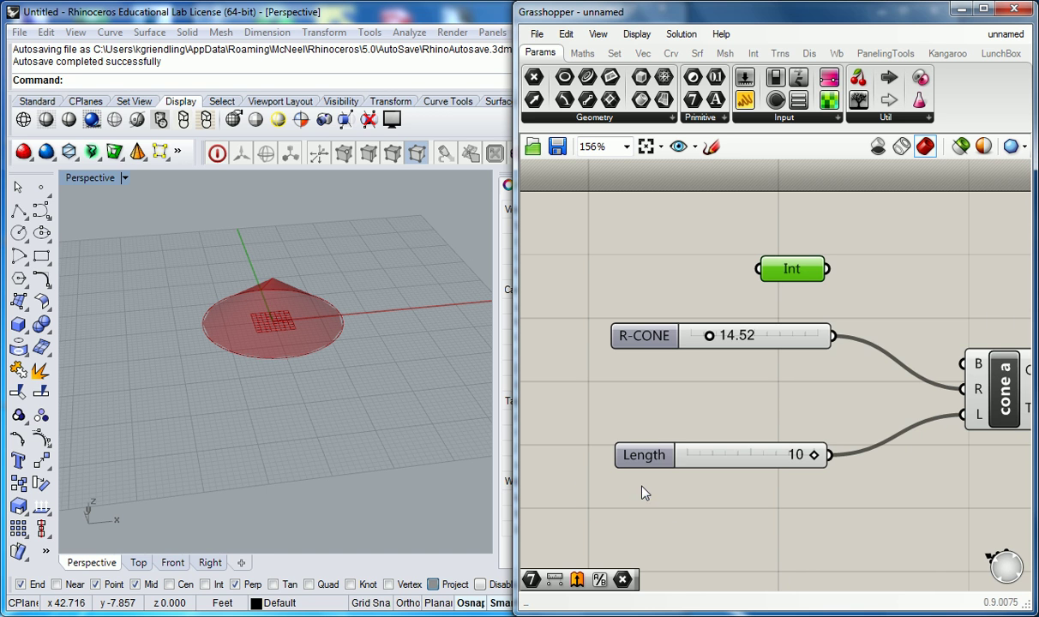
# Turn Draw Icons back on so components display as icons.
pyautogui.rightClick(796, 273)
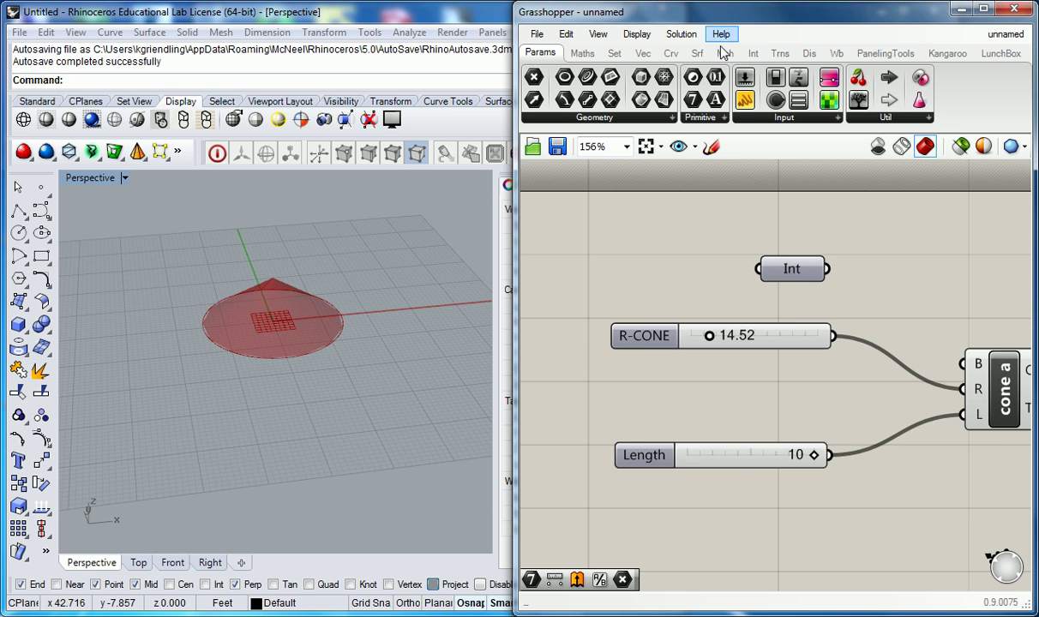
pyautogui.click(635, 34)
pyautogui.click(638, 53)
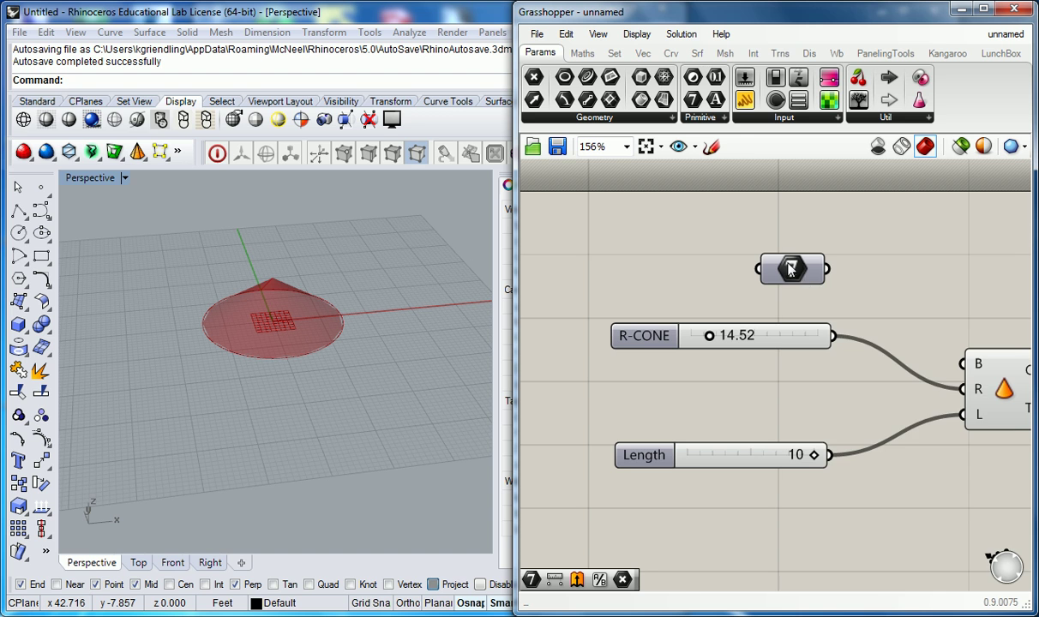
# Make the Int parameter always draw its name and rename it to 5.
pyautogui.rightClick(790, 269)
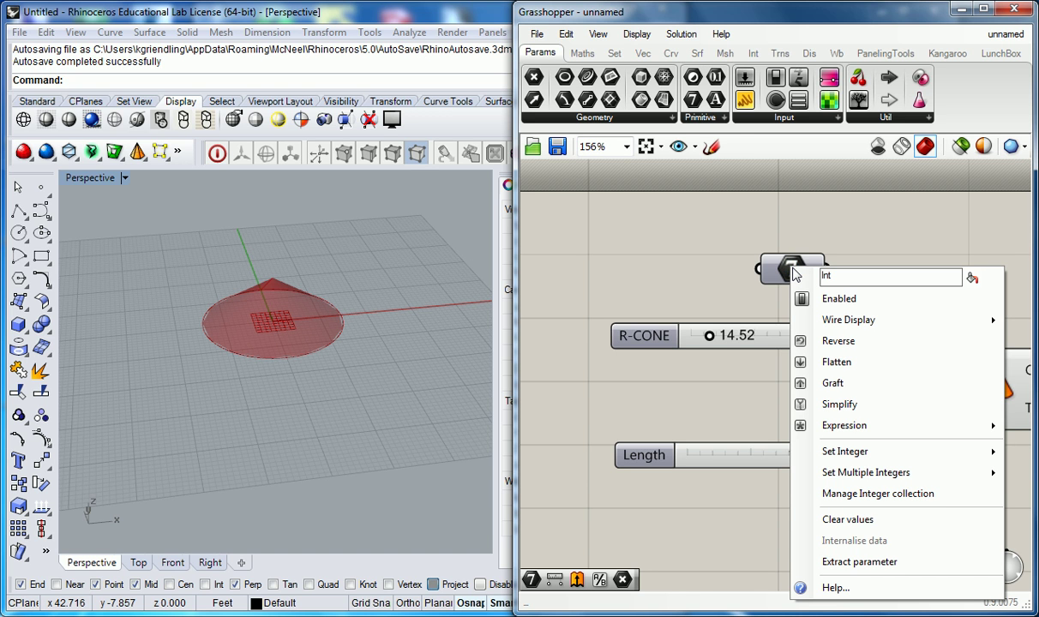
pyautogui.click(973, 277)
pyautogui.press('BackSpace')
pyautogui.press('BackSpace')
pyautogui.press('BackSpace')
pyautogui.write('?')
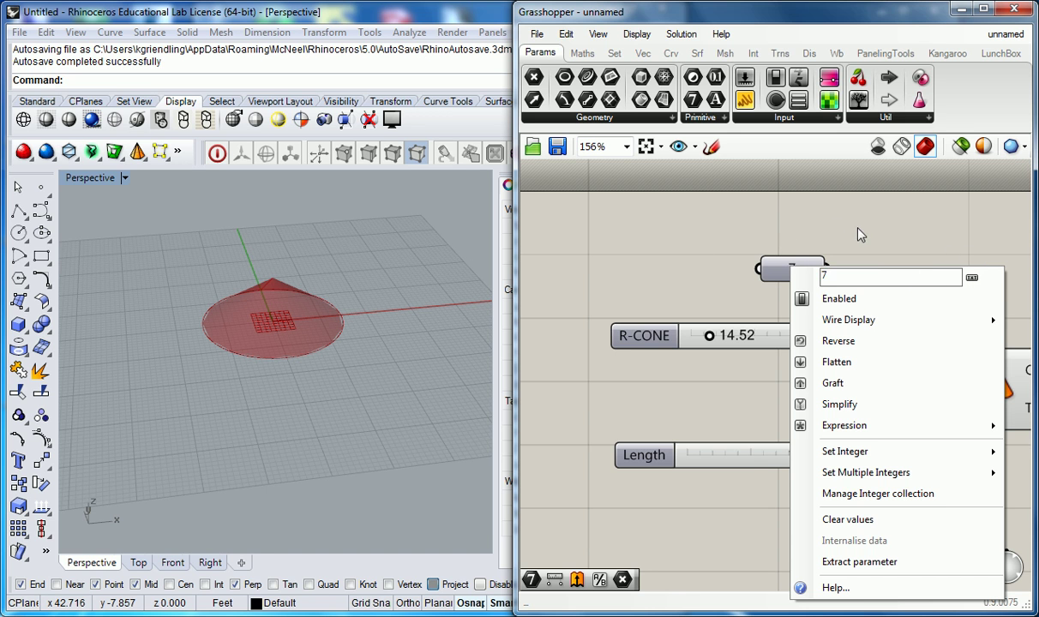
pyautogui.click(863, 237)
pyautogui.rightClick(774, 278)
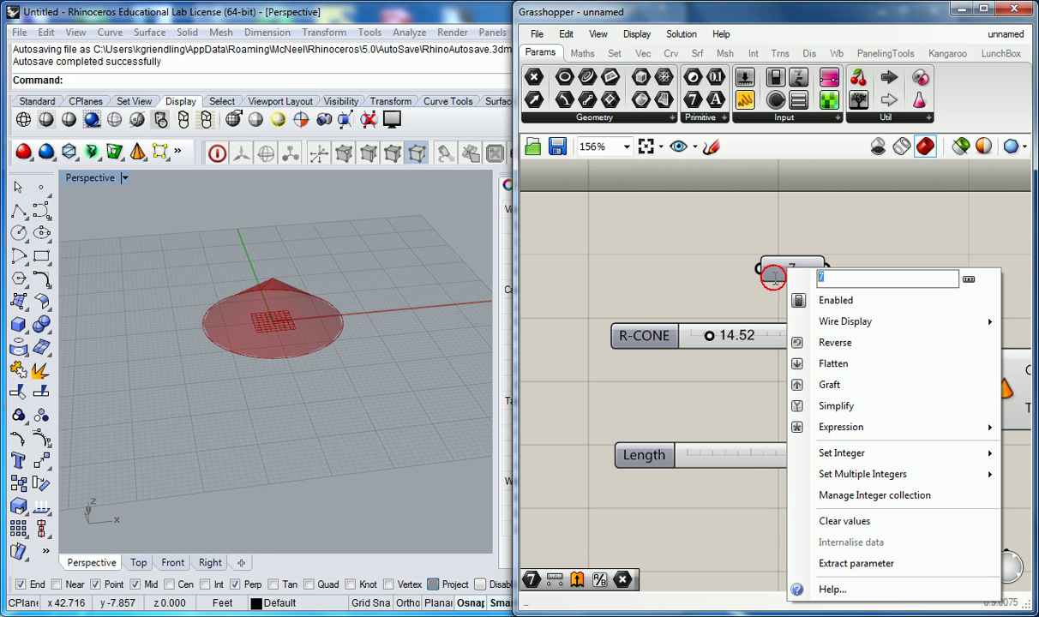
pyautogui.write('5')
pyautogui.click(844, 257)
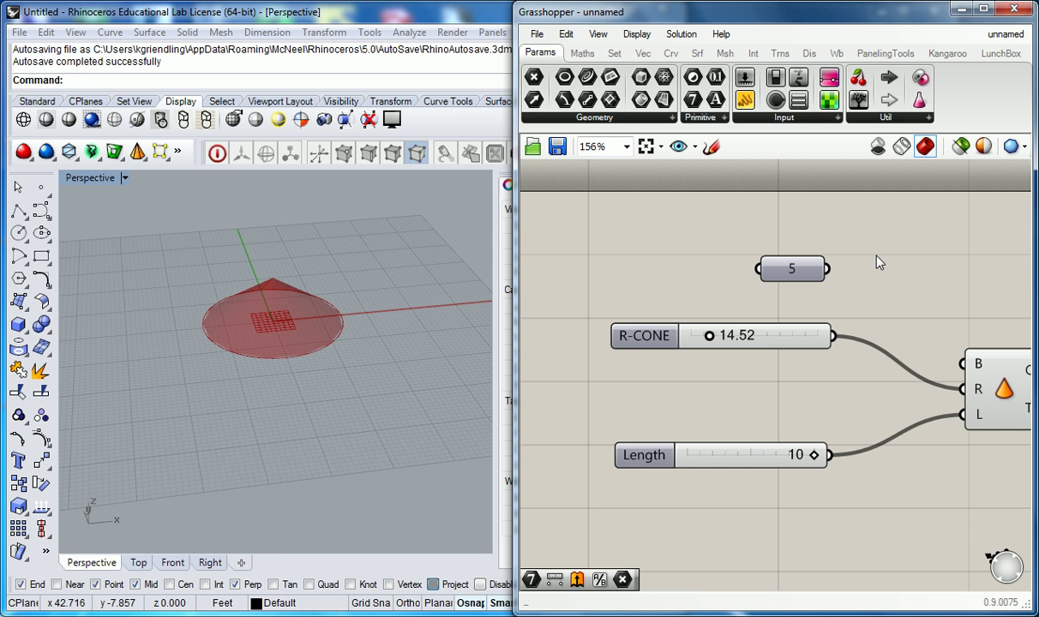
pyautogui.scroll(-4, 879, 262)
pyautogui.scroll(2, 652, 274)
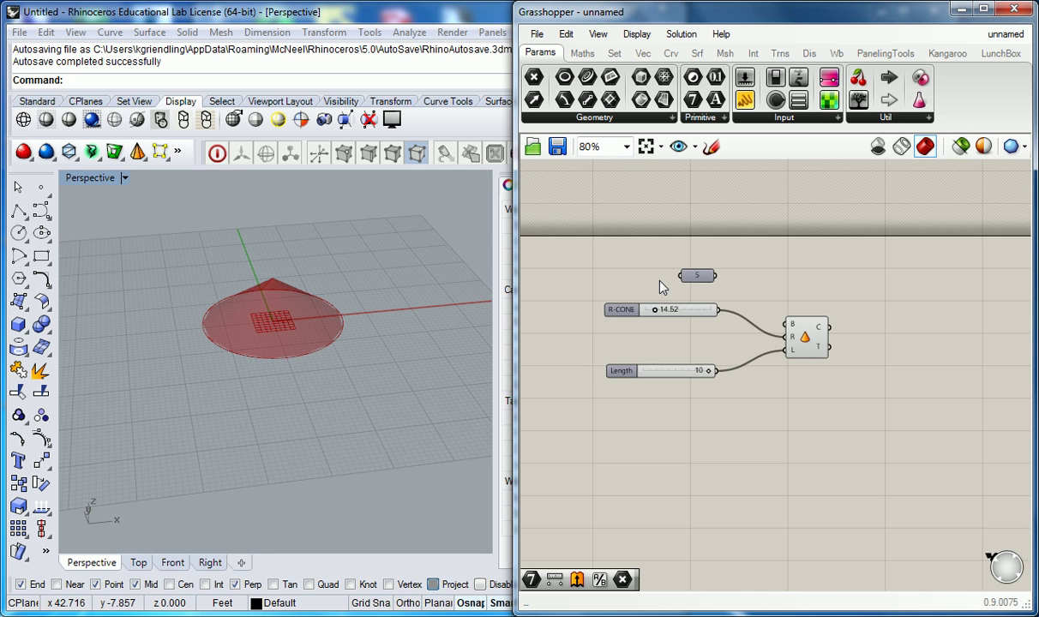